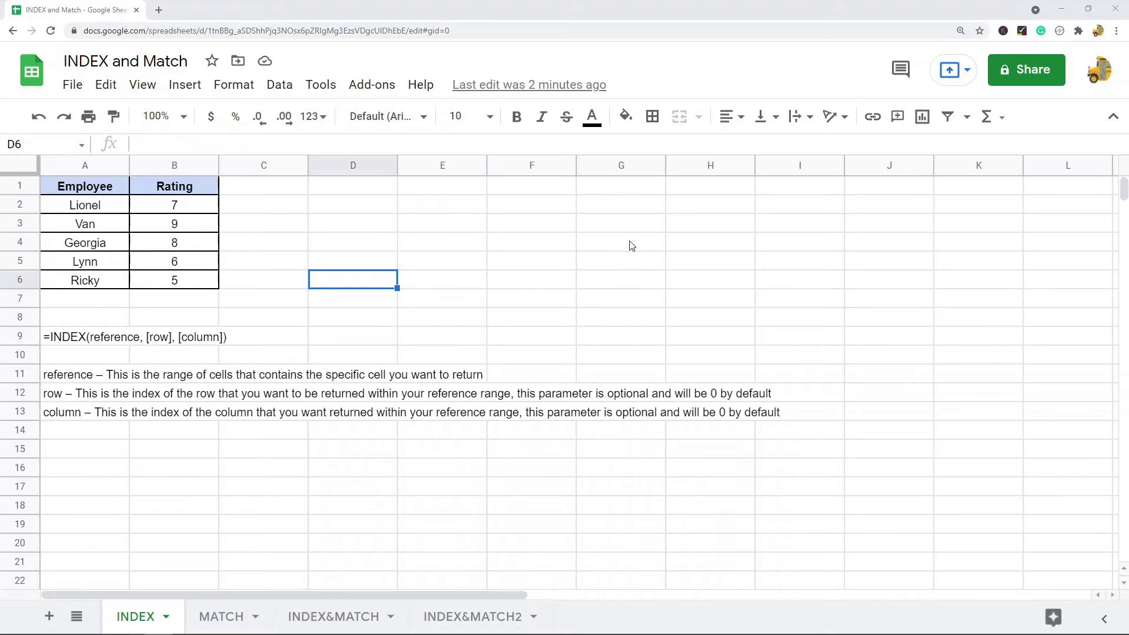
# - Review the INDEX syntax in A9 and the notes on its reference, row and column parameters in A11:A13
pyautogui.click(109, 339)
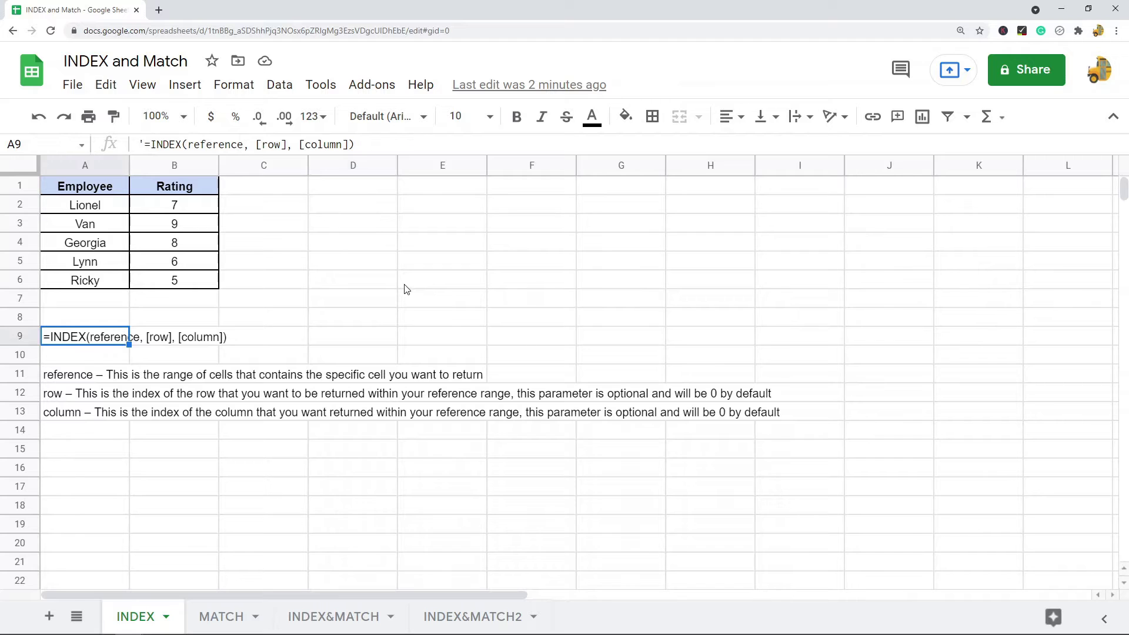
pyautogui.click(450, 286)
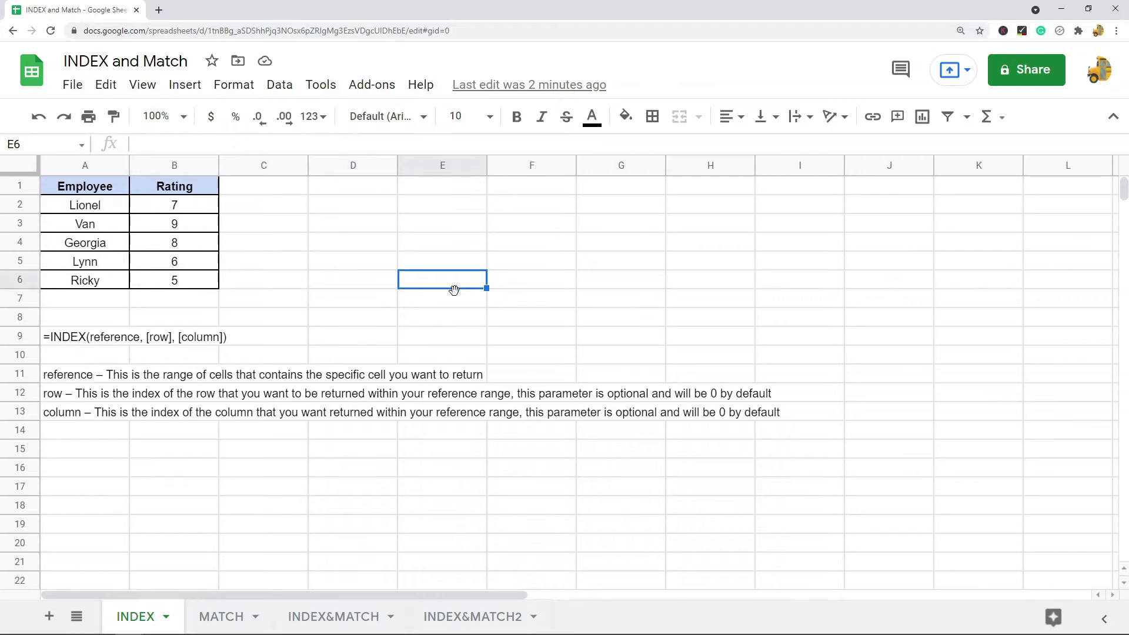
pyautogui.click(104, 344)
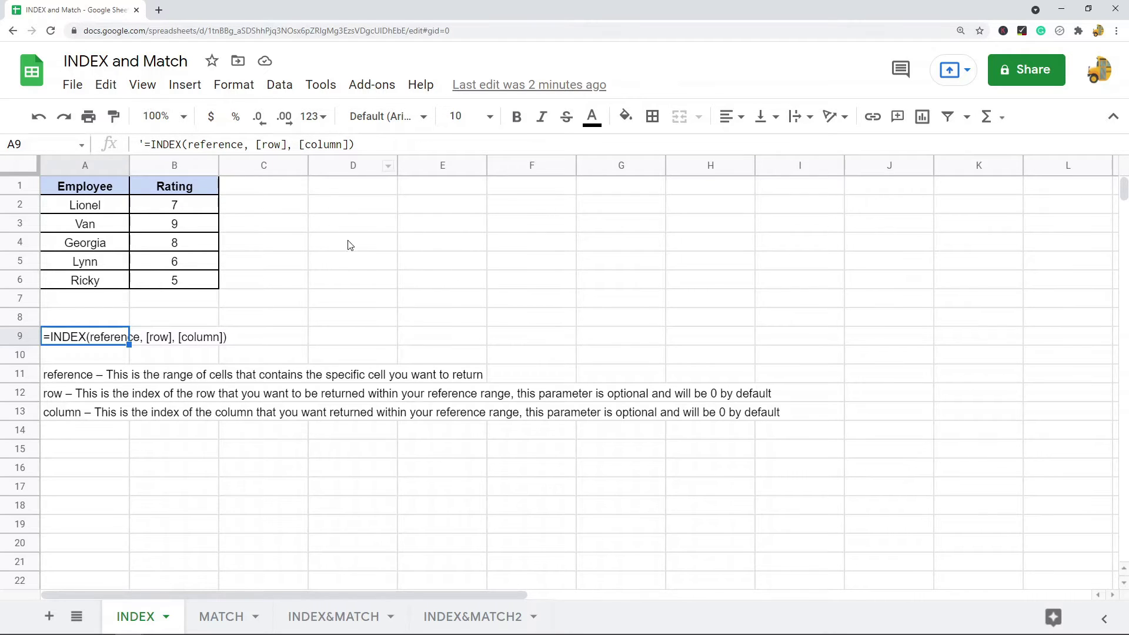
pyautogui.click(442, 264)
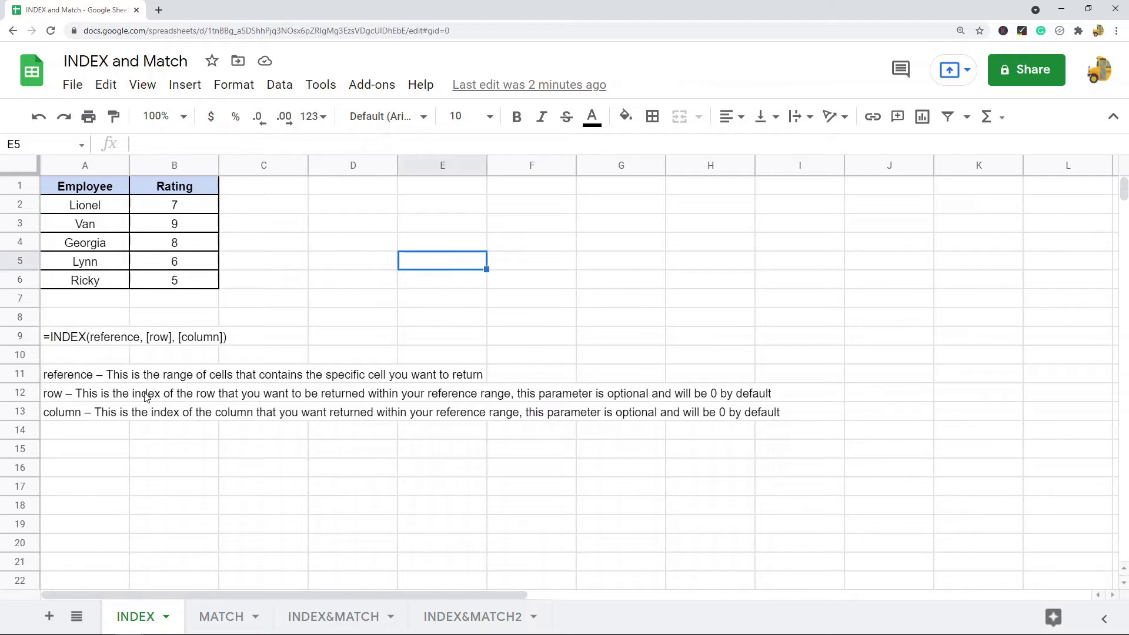
pyautogui.click(97, 376)
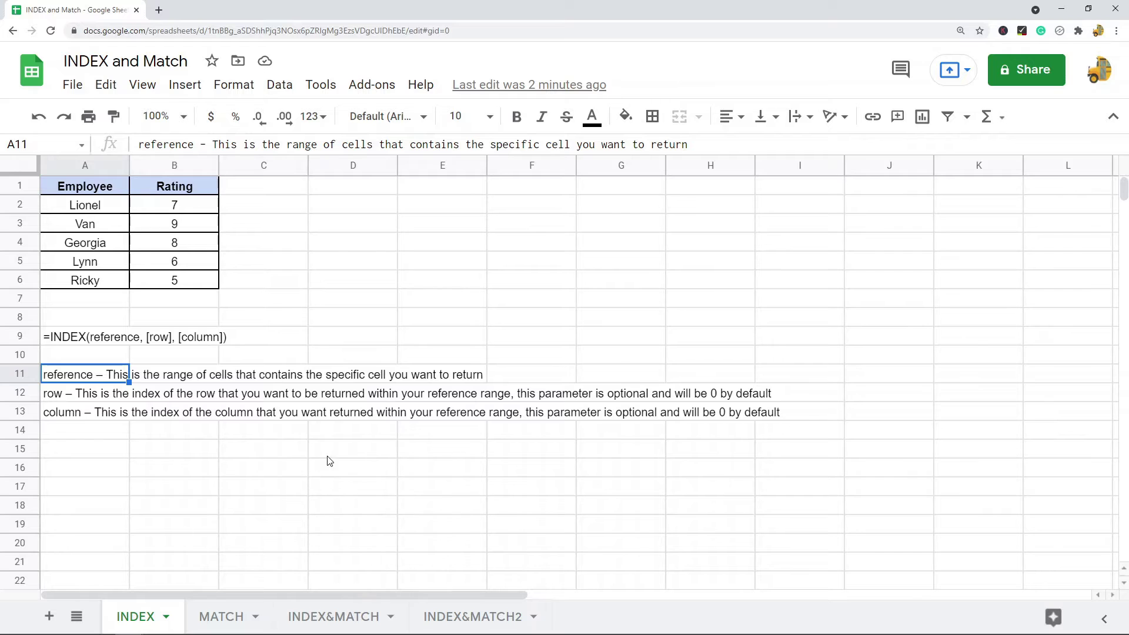
pyautogui.click(75, 401)
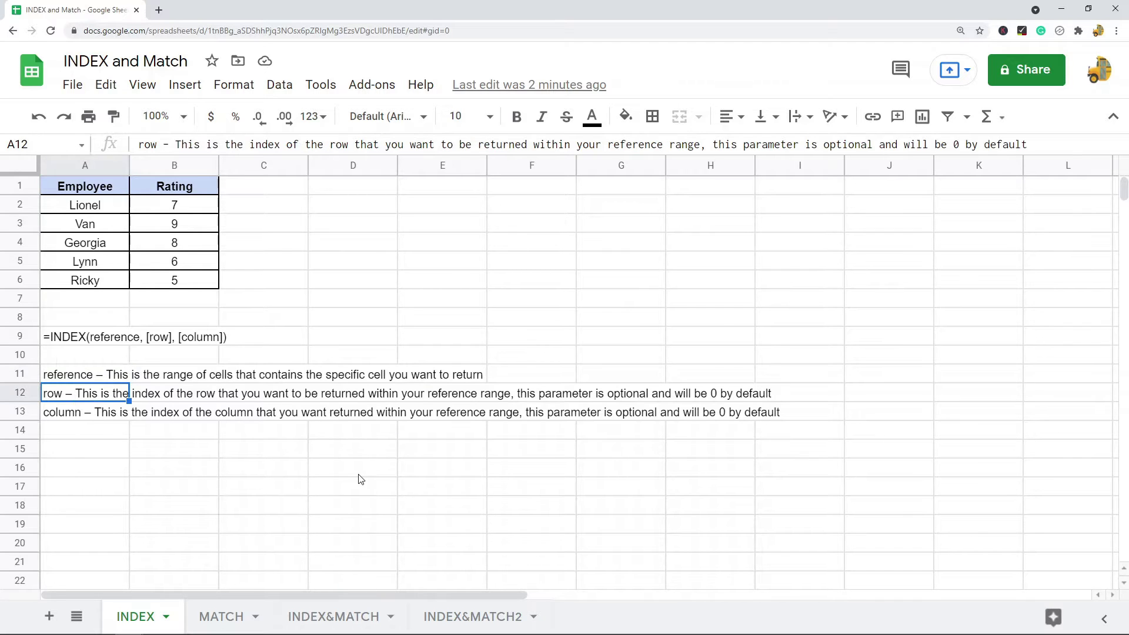
pyautogui.click(88, 430)
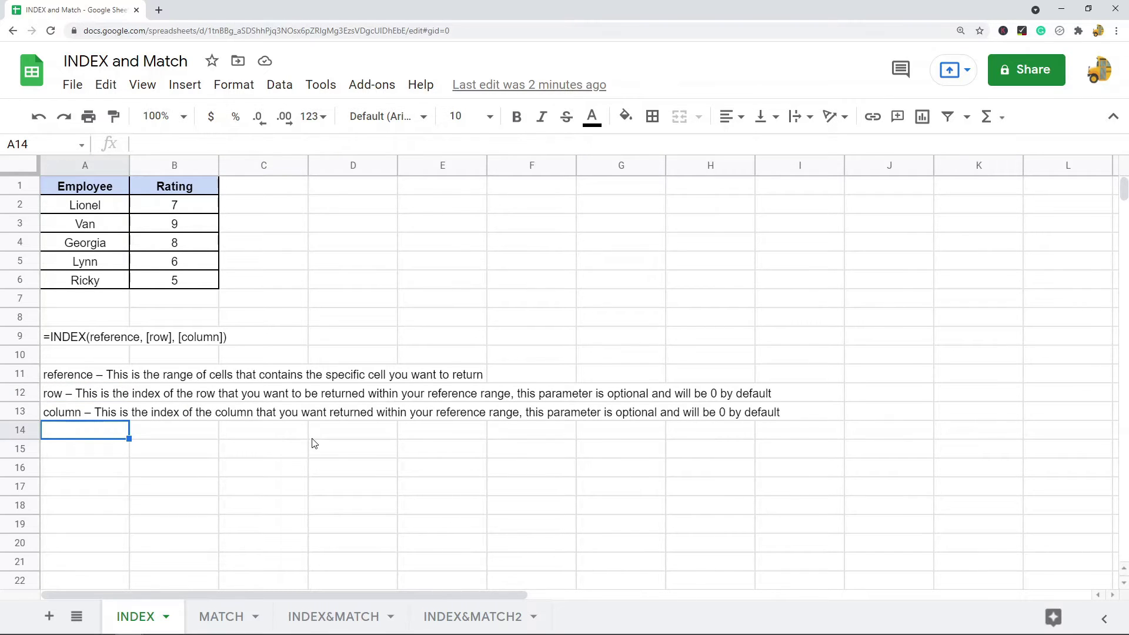
pyautogui.moveTo(97, 394); pyautogui.dragTo(94, 411)
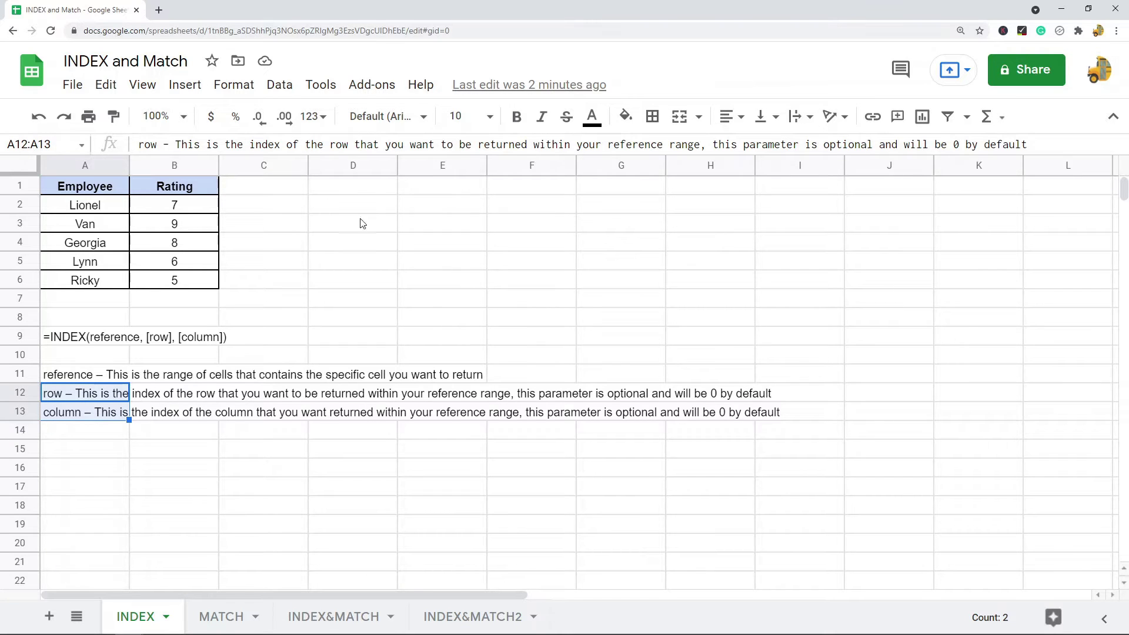
# - Enter =INDEX(A1:B6,3,2) in cell D1 and check its result against row 3 of the Rating column
pyautogui.click(354, 189)
pyautogui.doubleClick(354, 190)
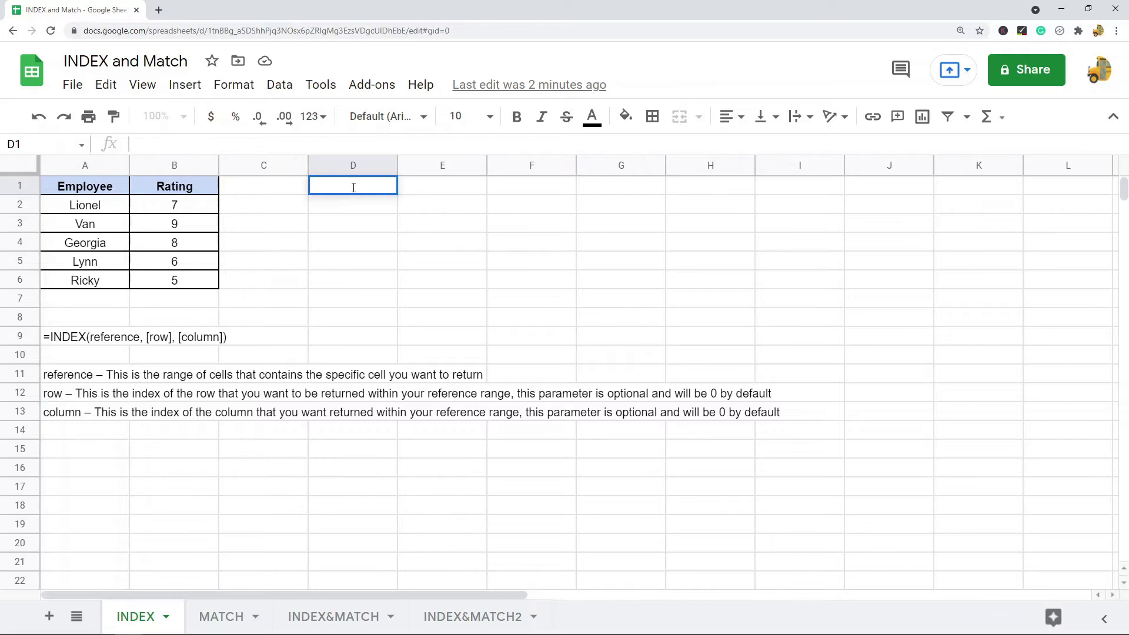
pyautogui.write('=index')
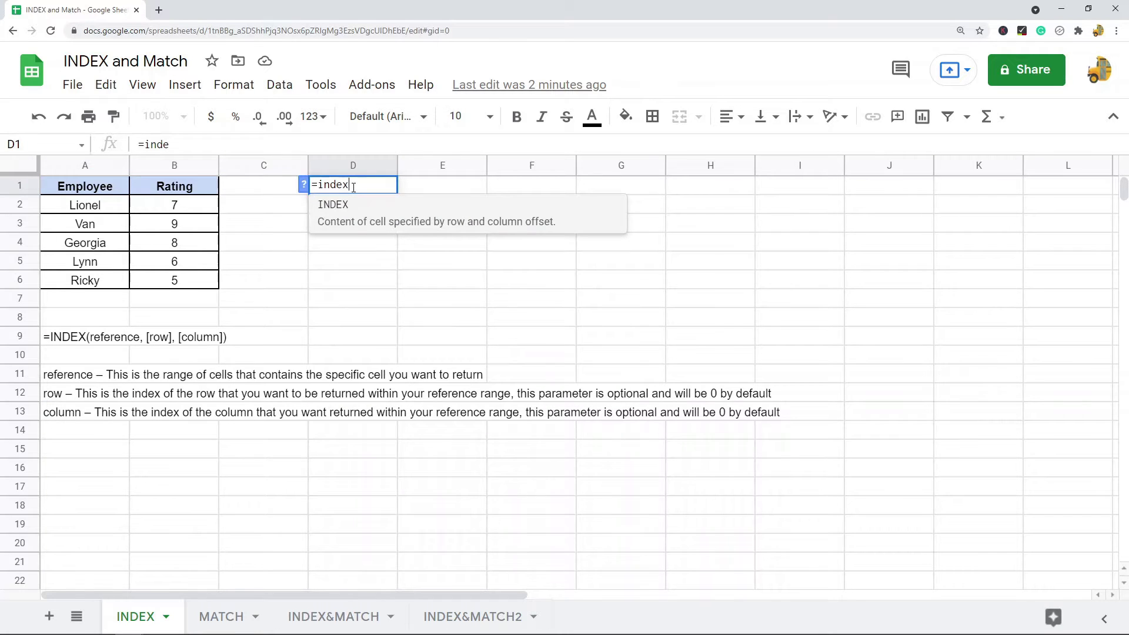
pyautogui.press('Tab')
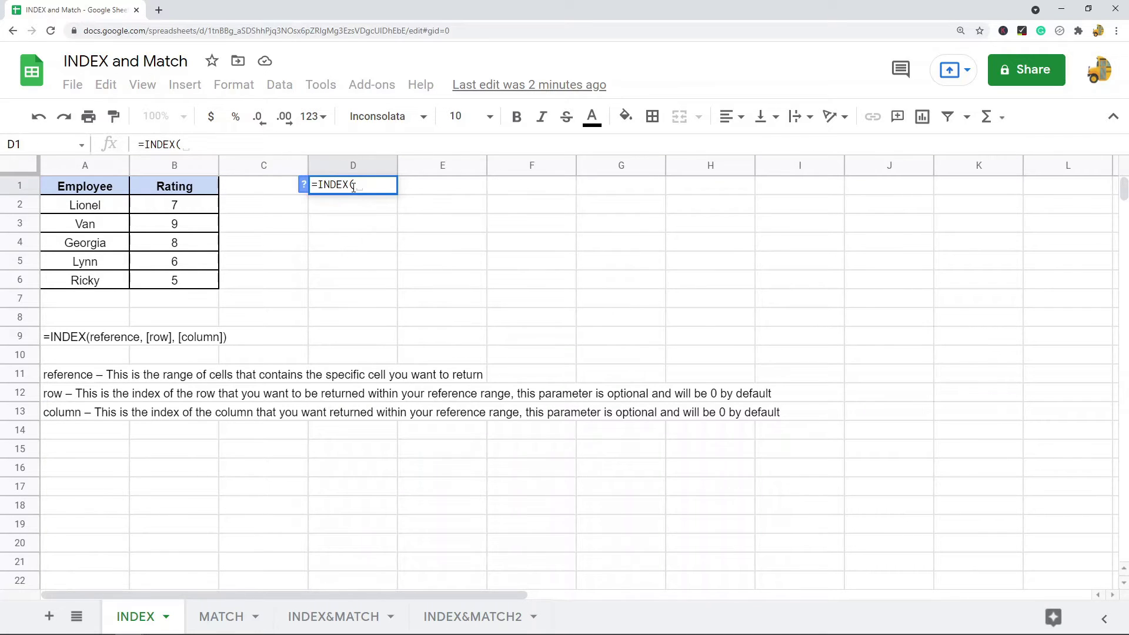
pyautogui.moveTo(100, 185); pyautogui.dragTo(186, 284)
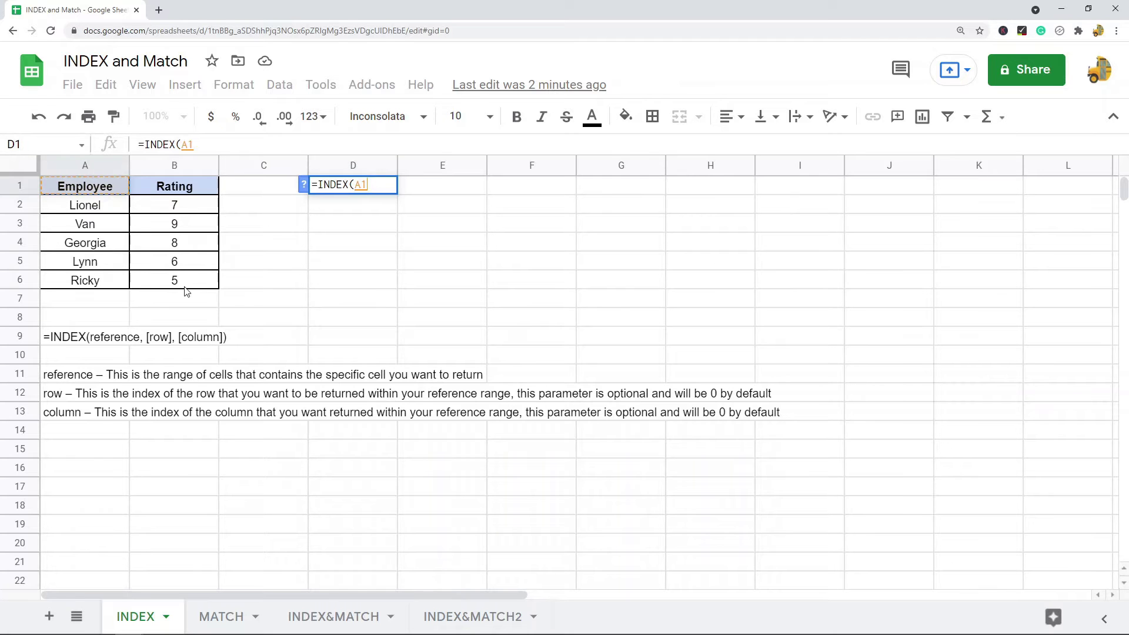
pyautogui.click(232, 145)
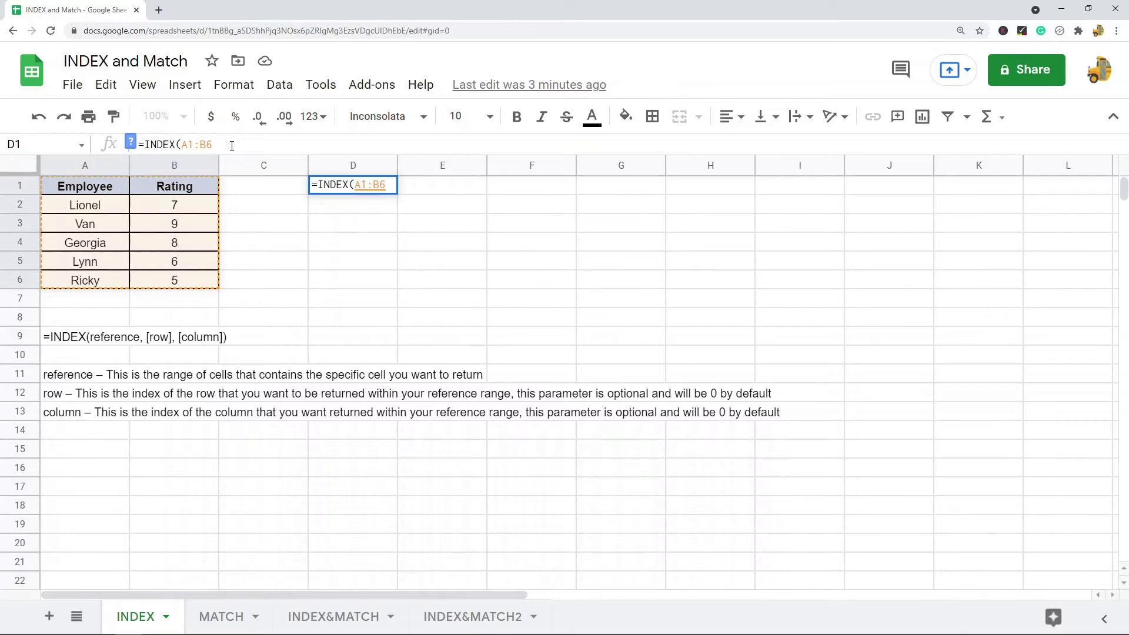
pyautogui.write(',3')
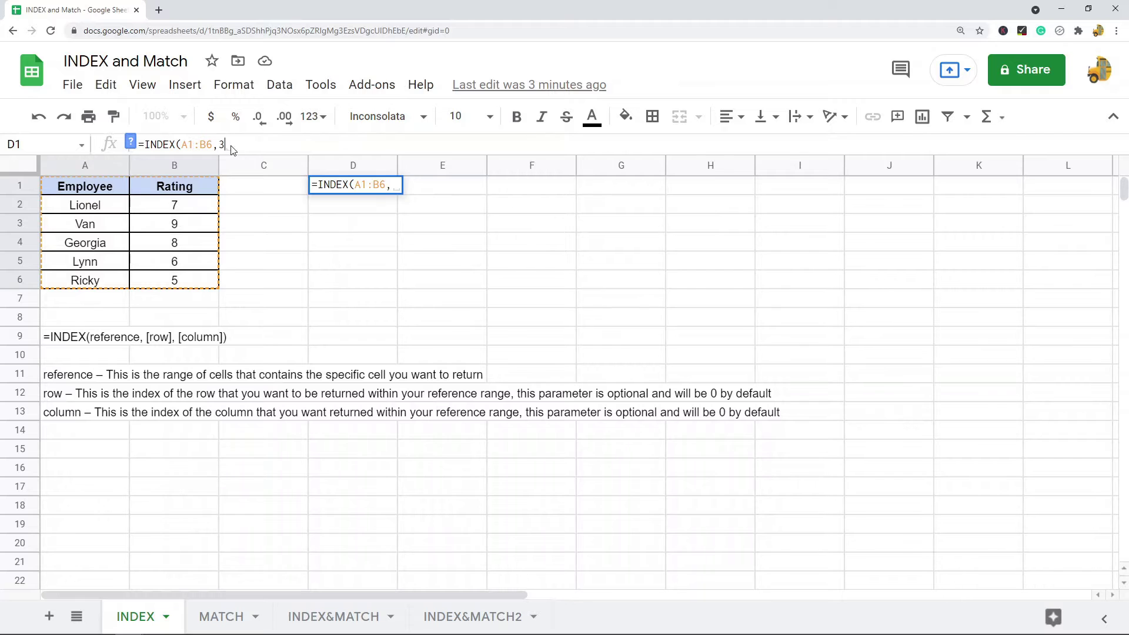
pyautogui.write(',')
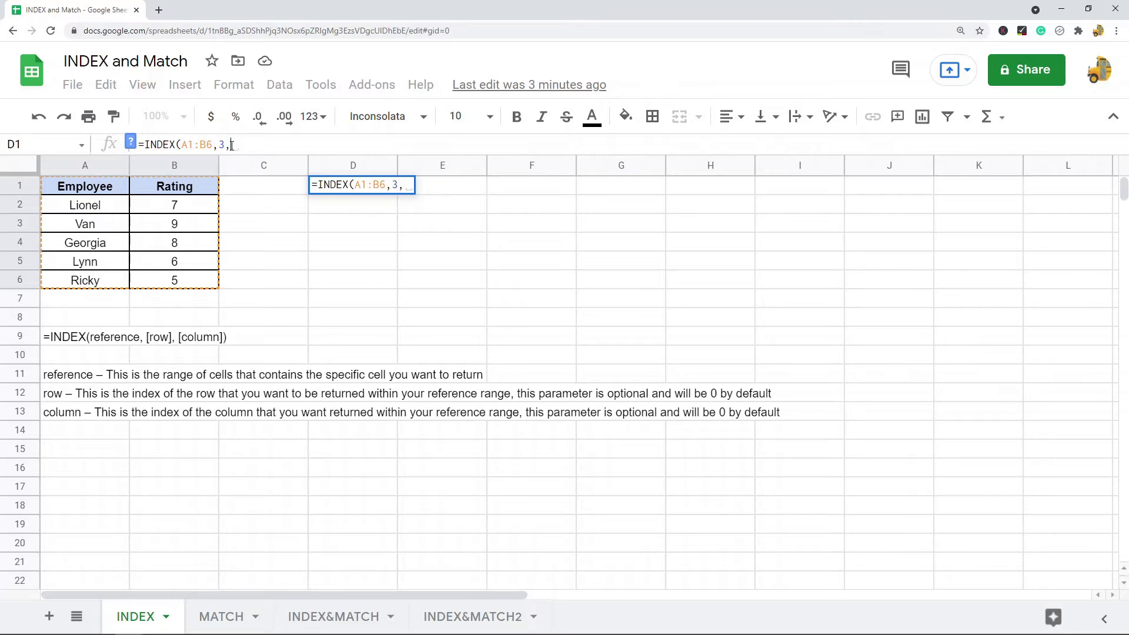
pyautogui.write('2')
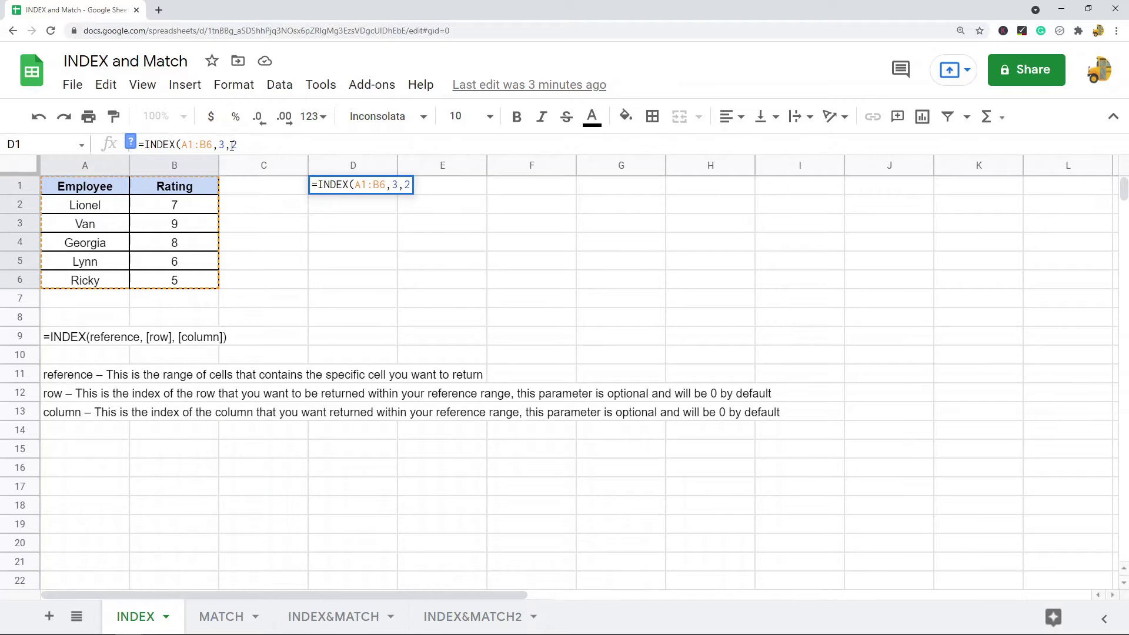
pyautogui.write(')')
pyautogui.press('Return')
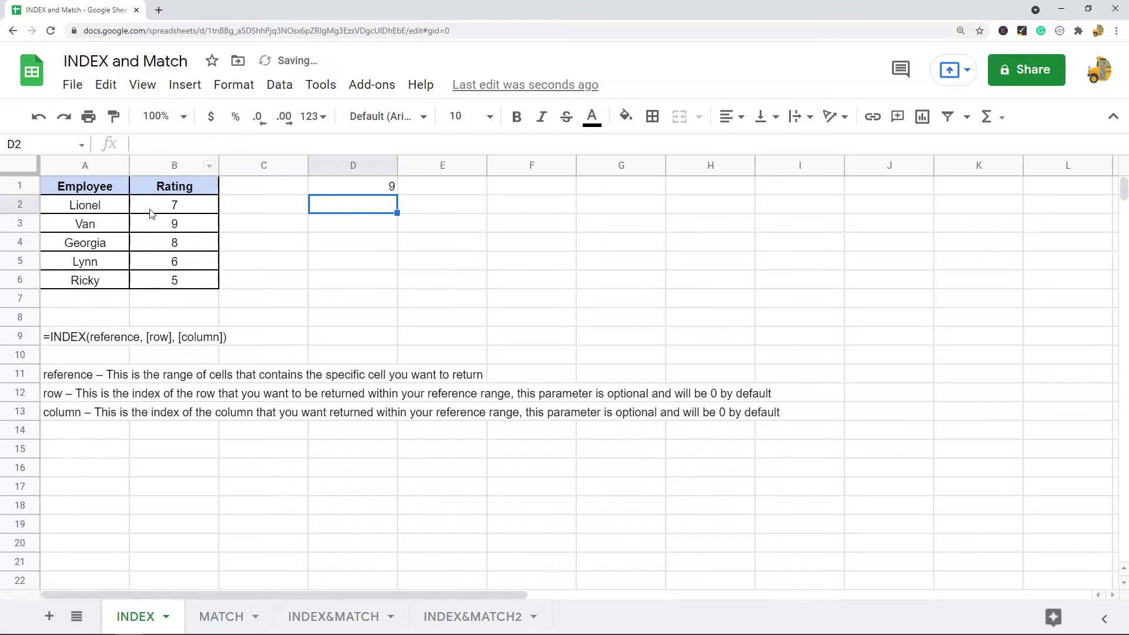
pyautogui.click(20, 222)
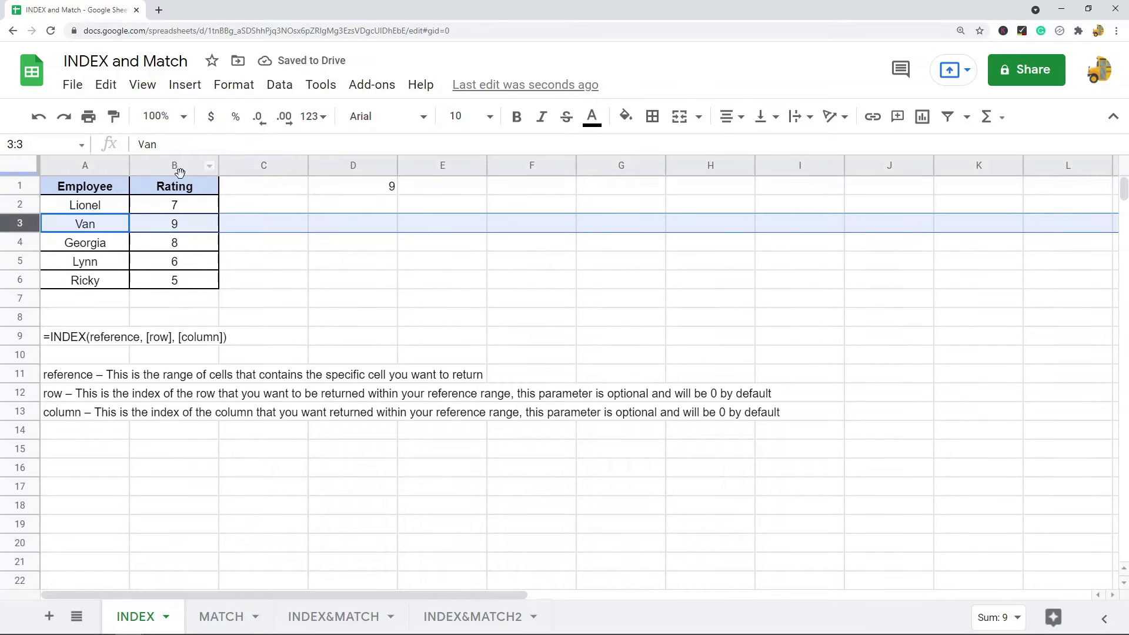
pyautogui.click(175, 166)
pyautogui.click(180, 228)
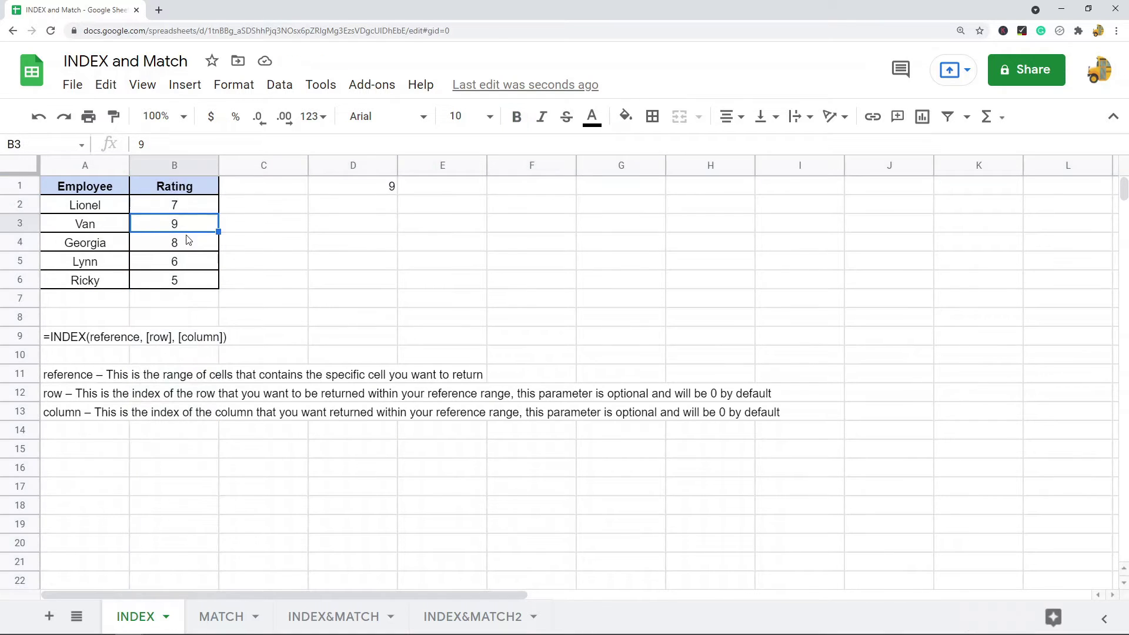
# - Set the column argument of the INDEX formula in D1 to 1, making it =INDEX(A1:B6,3,1)
pyautogui.click(392, 194)
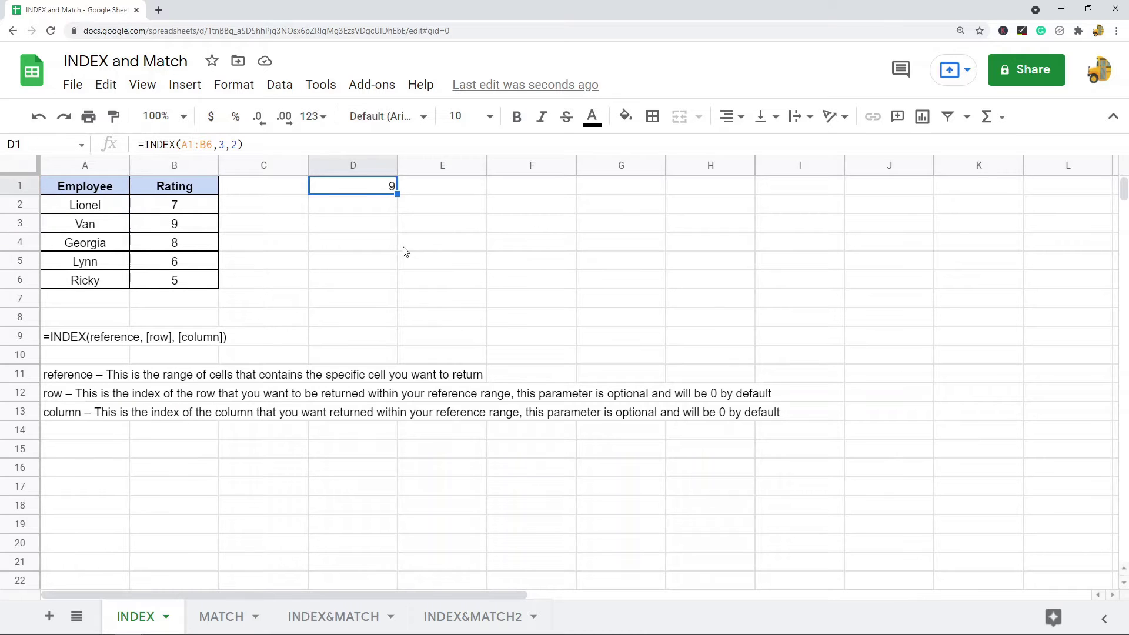
pyautogui.click(233, 146)
pyautogui.doubleClick(234, 145)
pyautogui.write('1:B6,3,1)')
pyautogui.press('Return')
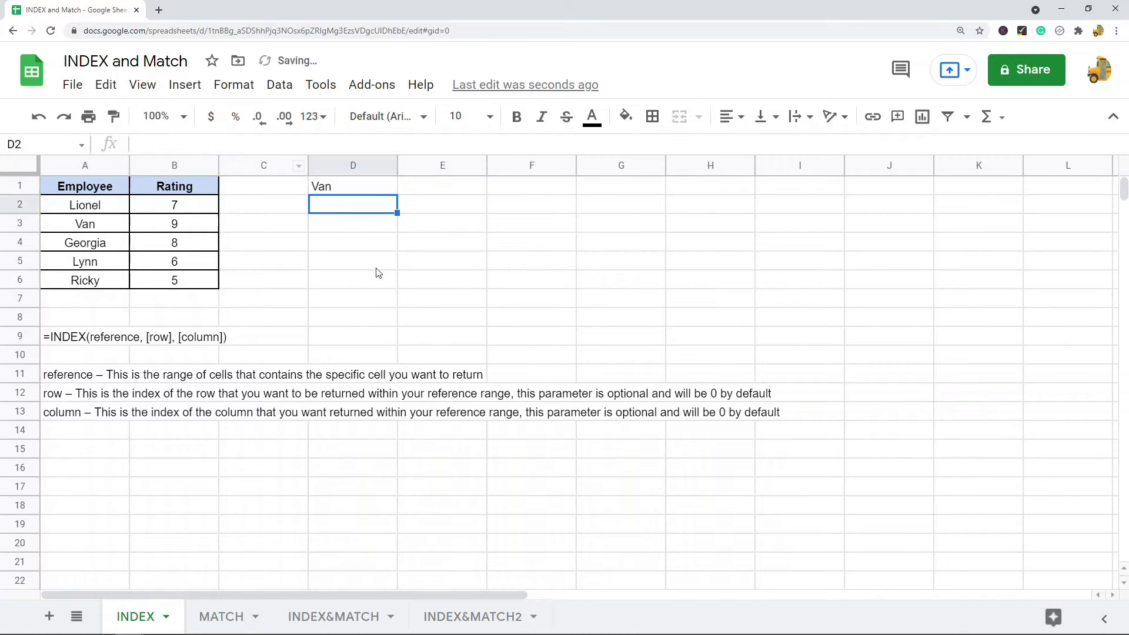
# - Examine how D1's INDEX formula relates to row 3, column A and the range A1:B6, including its row and column arguments
pyautogui.click(338, 189)
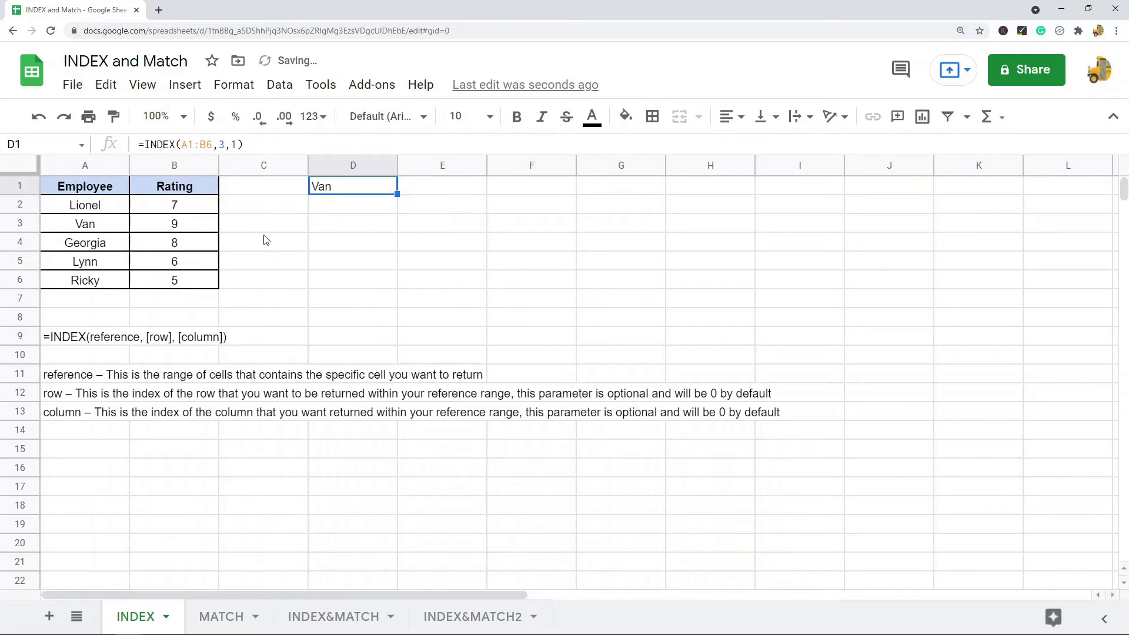
pyautogui.click(26, 225)
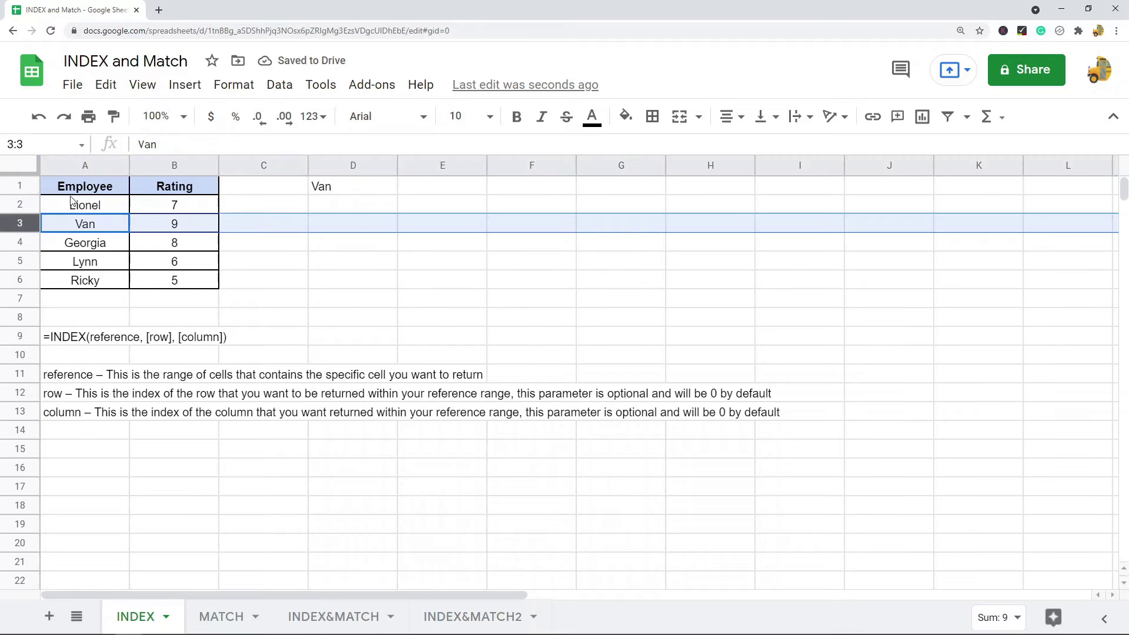
pyautogui.click(77, 167)
pyautogui.click(94, 226)
pyautogui.click(338, 195)
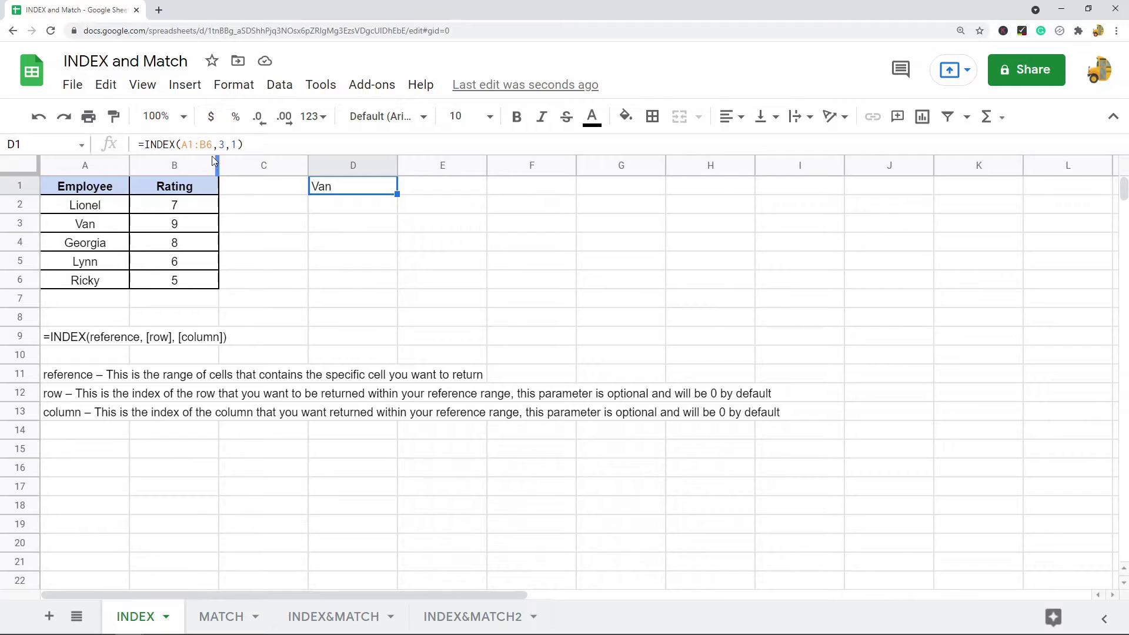
pyautogui.click(228, 622)
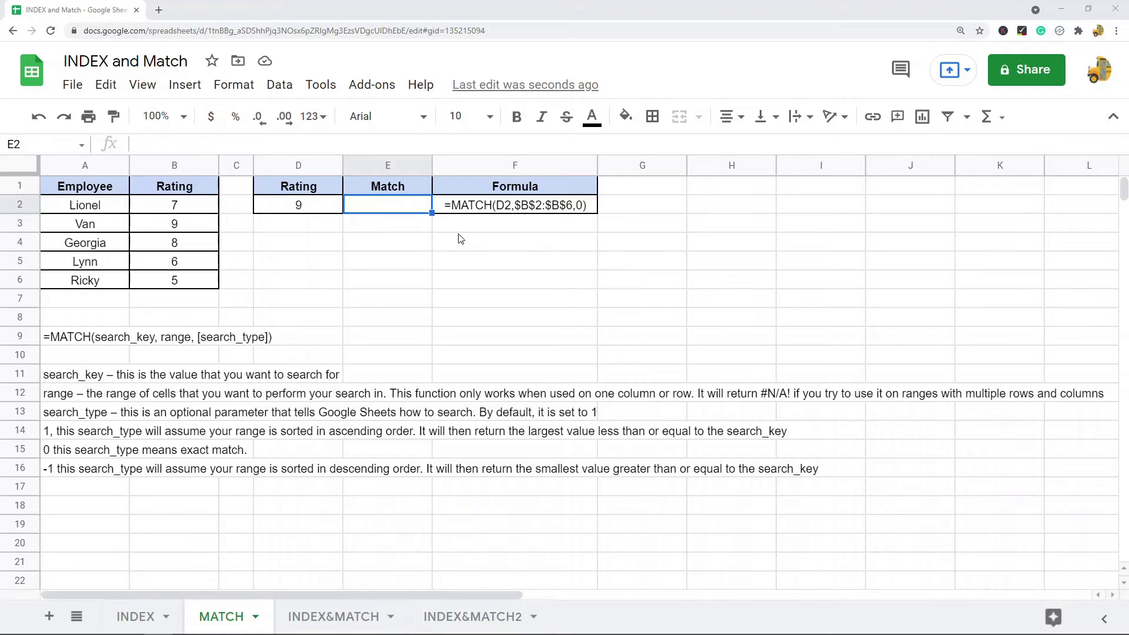
pyautogui.click(138, 615)
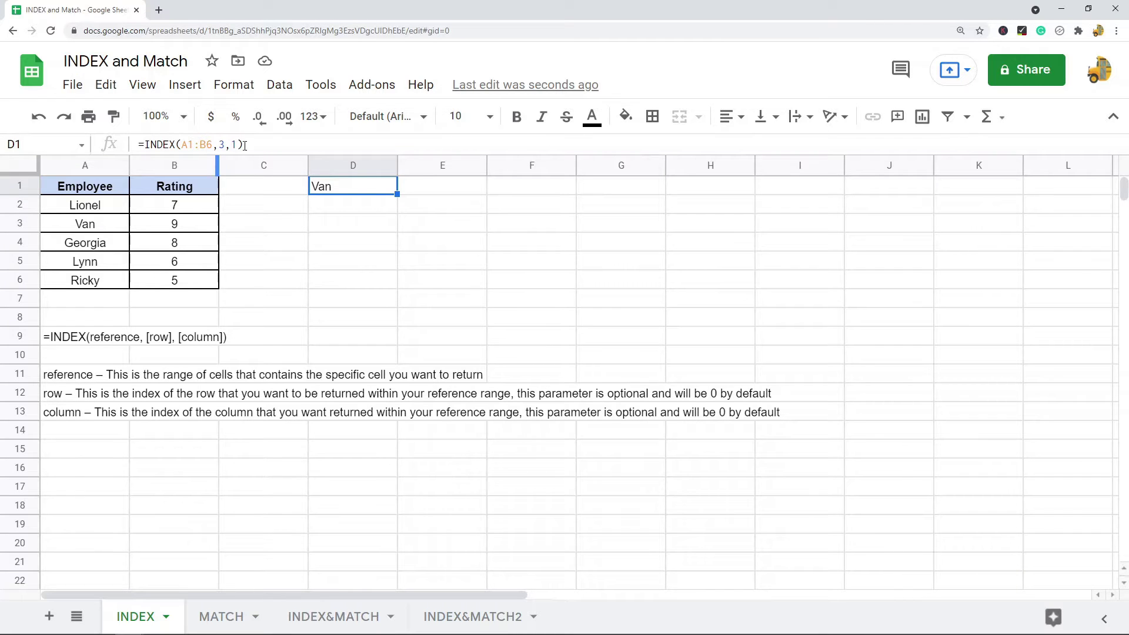
pyautogui.moveTo(82, 192); pyautogui.dragTo(174, 285)
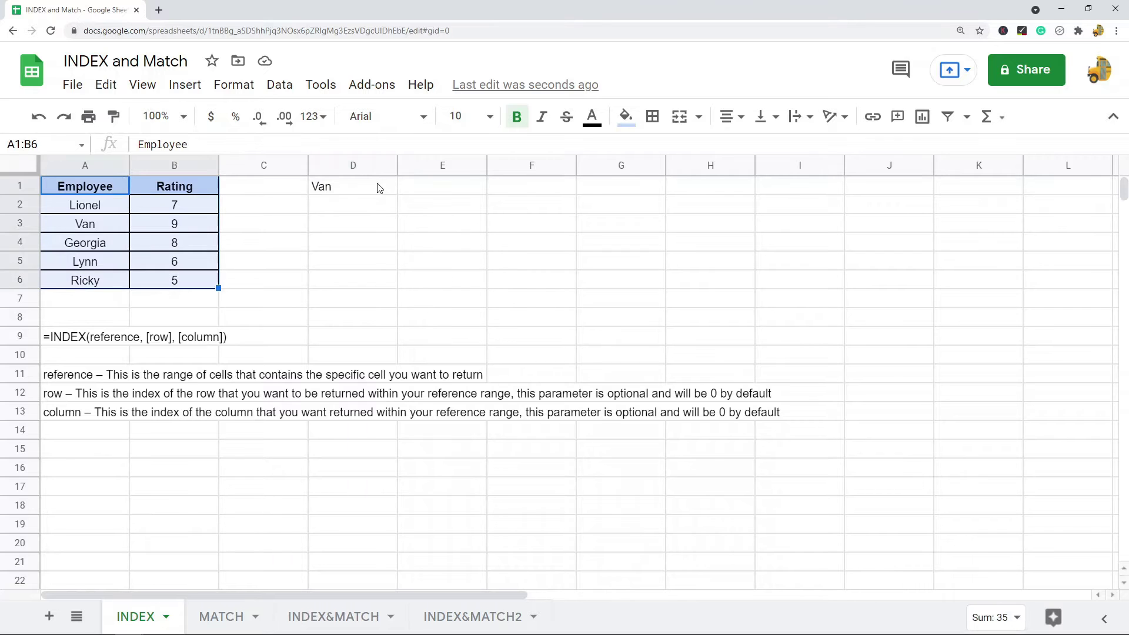
pyautogui.click(380, 188)
pyautogui.click(242, 145)
pyautogui.moveTo(242, 144); pyautogui.dragTo(222, 145)
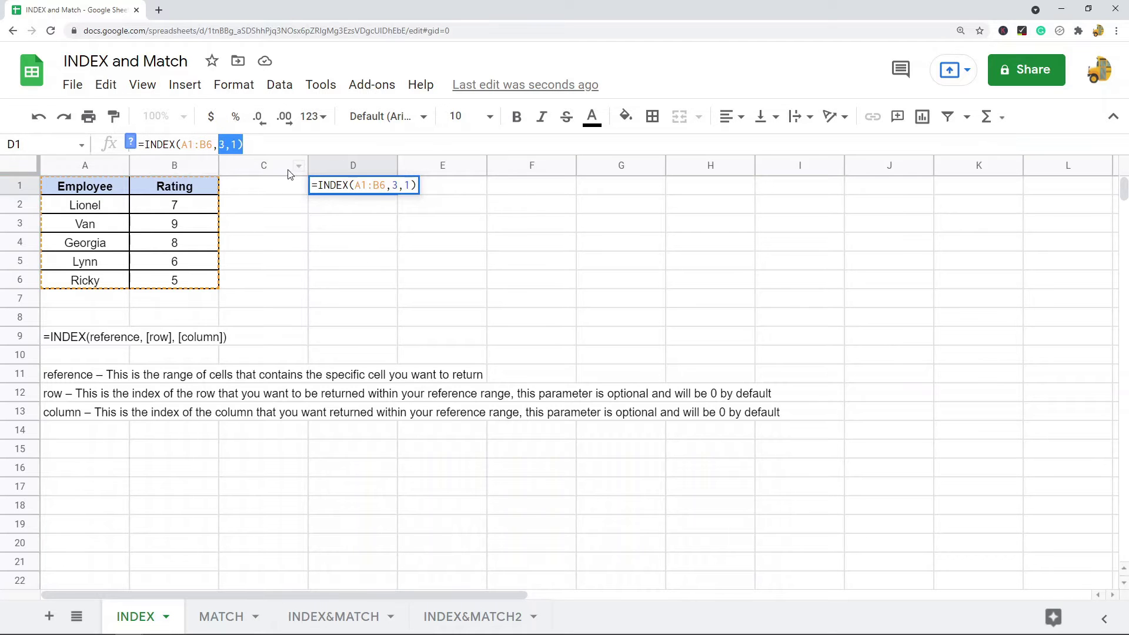
# - Open the MATCH sheet and review the MATCH syntax, the search_type notes in A14:A16 and the search value in D2
pyautogui.click(219, 622)
pyautogui.click(91, 339)
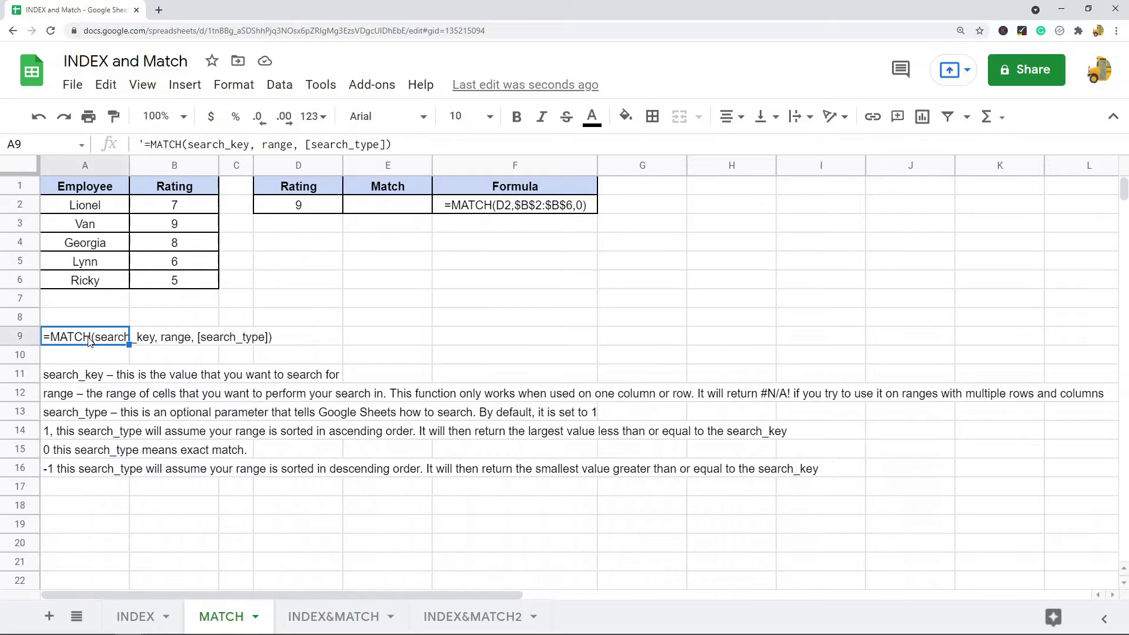
pyautogui.click(381, 301)
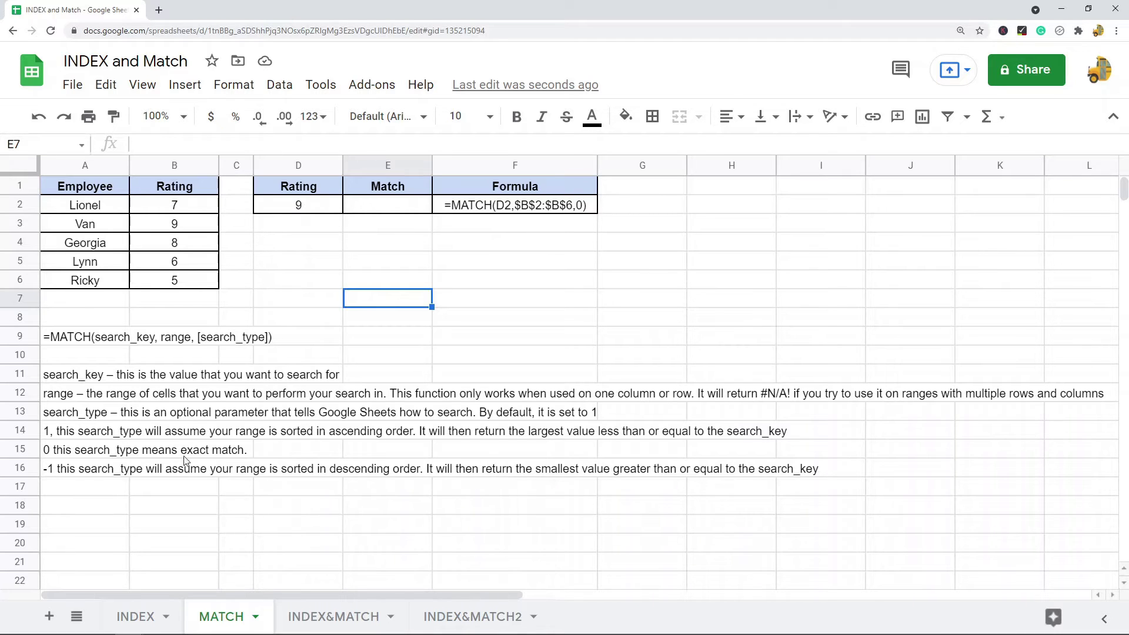
pyautogui.click(82, 434)
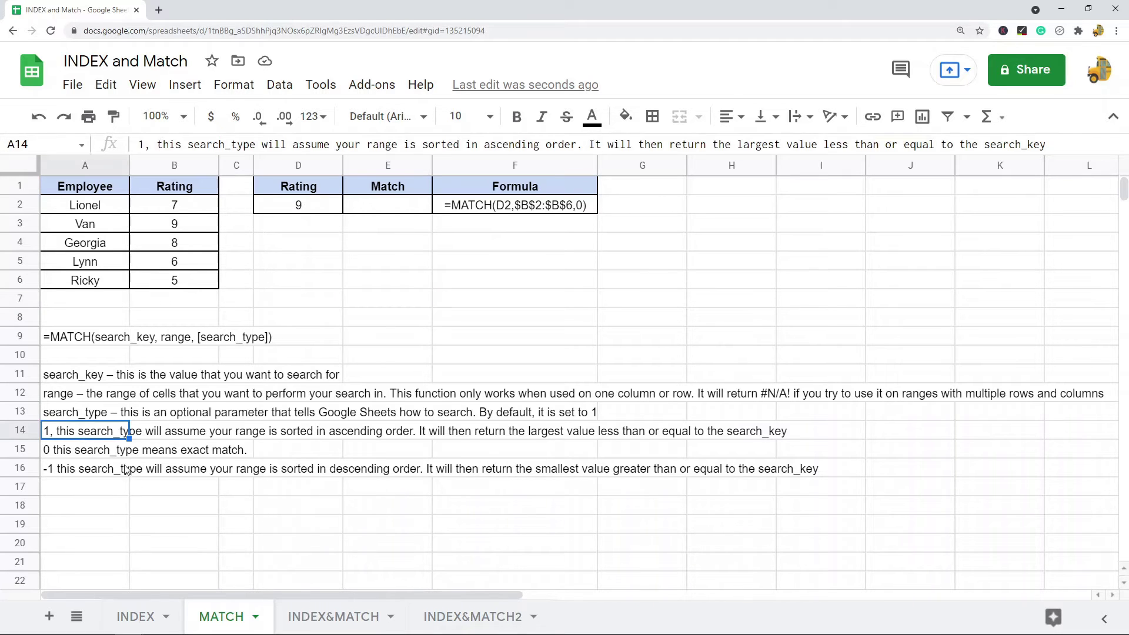
pyautogui.click(97, 457)
pyautogui.click(80, 472)
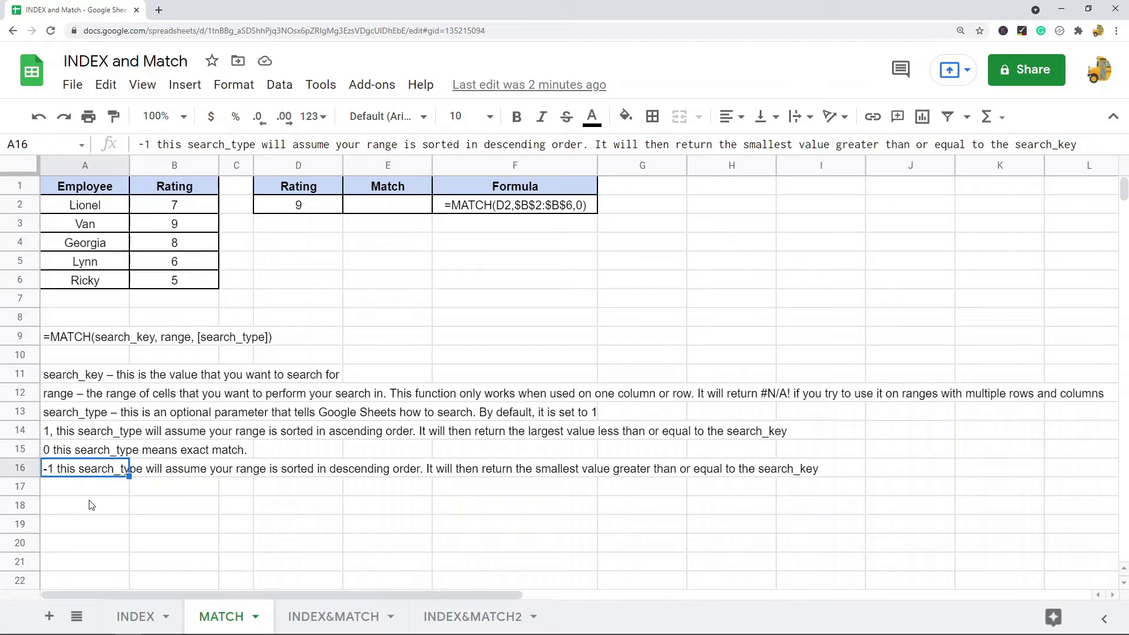
pyautogui.click(77, 433)
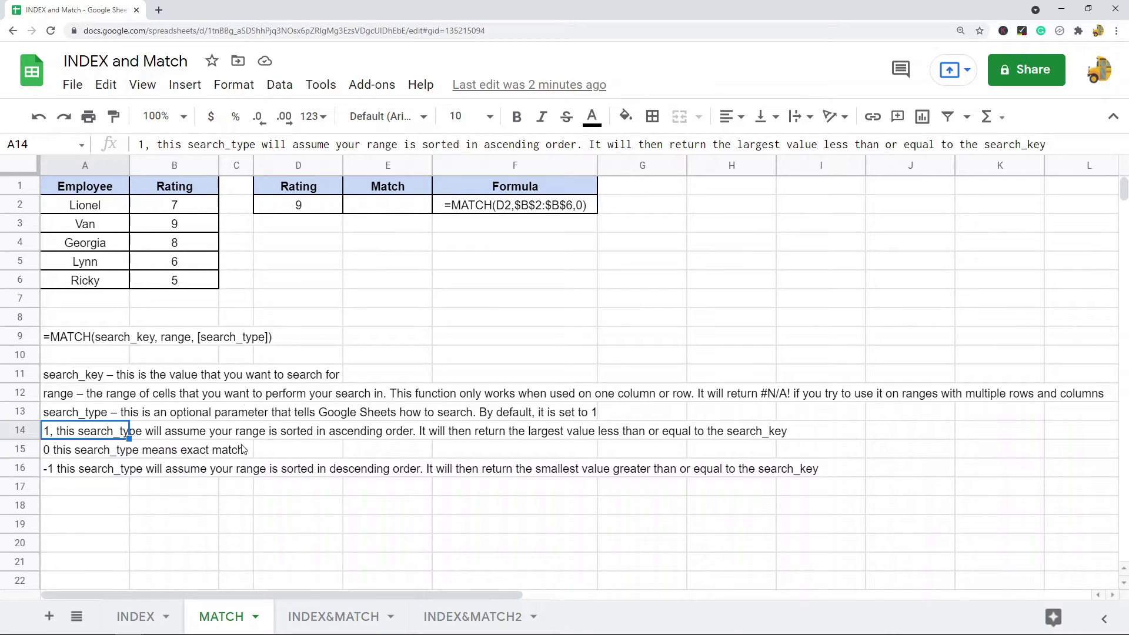
pyautogui.click(75, 454)
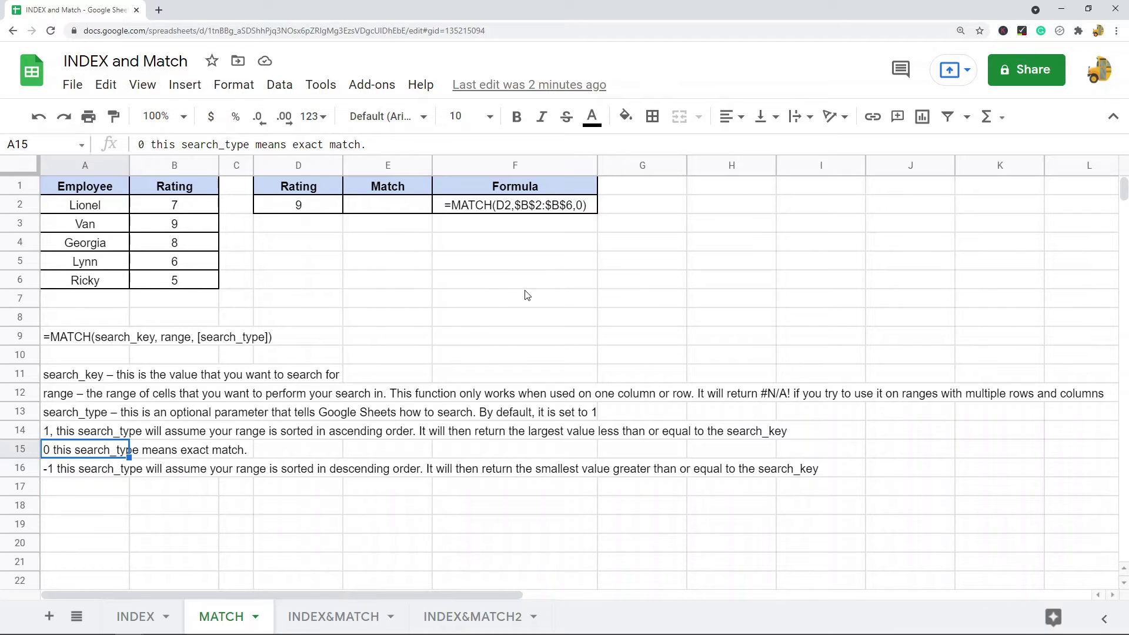
pyautogui.click(322, 210)
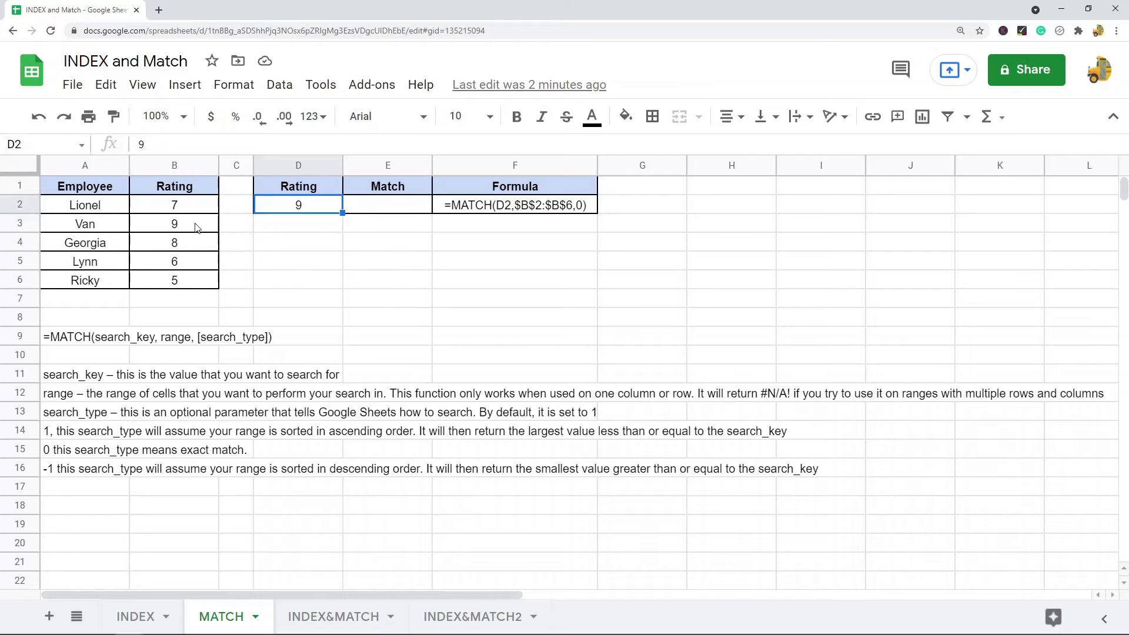
# - Enter =MATCH(D2,B2:B6,0) in cell E2 and check its result against the ratings in B2:B6
pyautogui.doubleClick(382, 207)
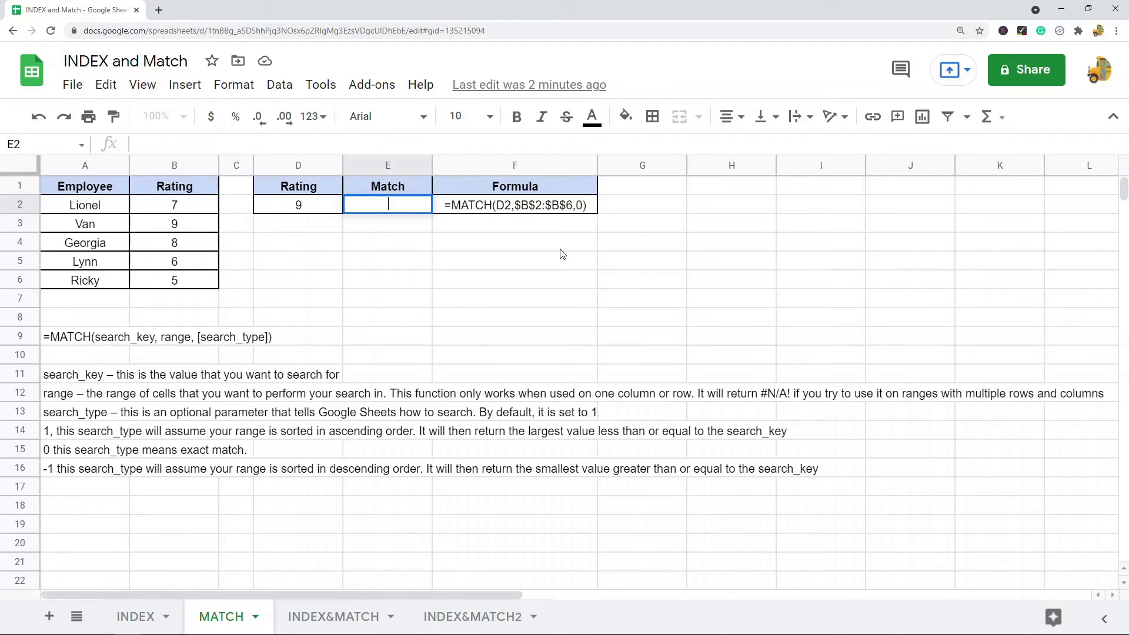
pyautogui.write('=MATCH(')
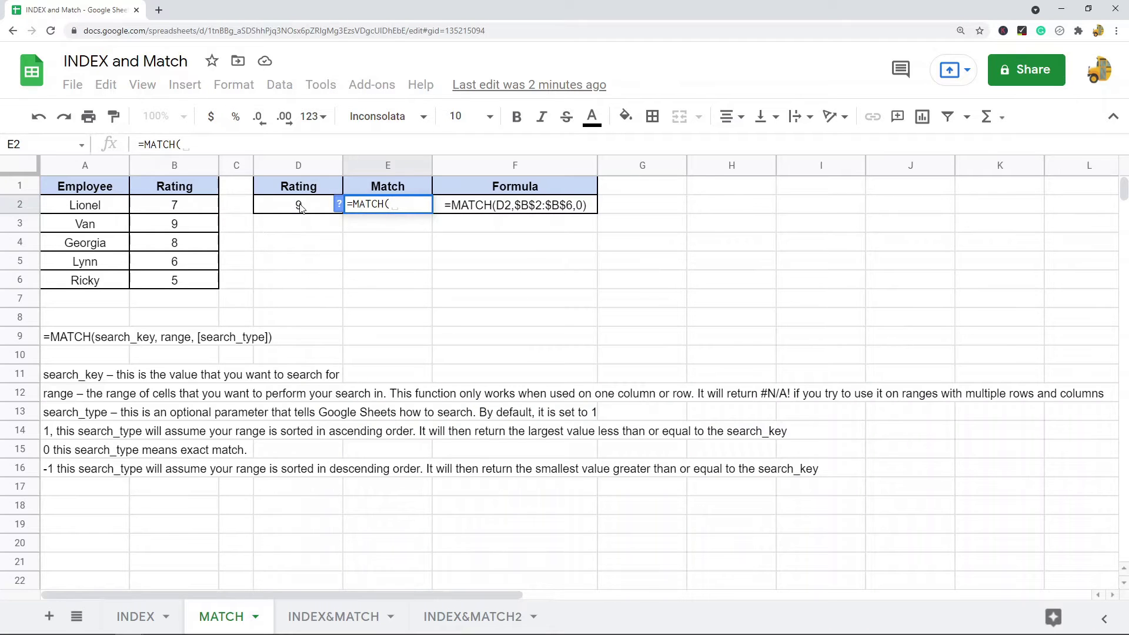
pyautogui.click(301, 210)
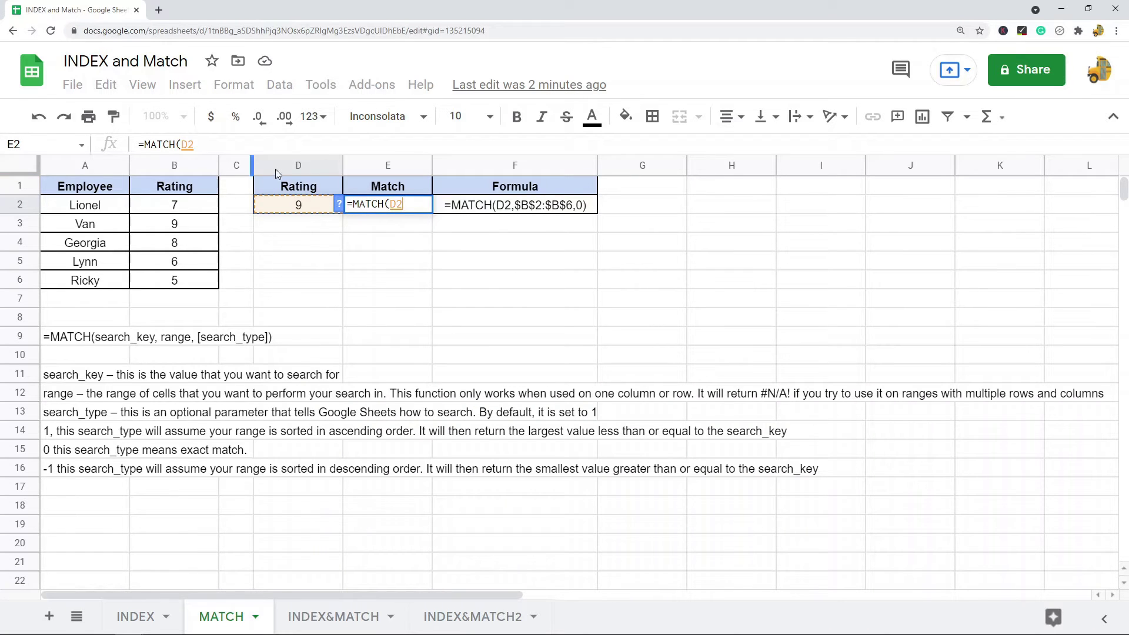
pyautogui.write(',')
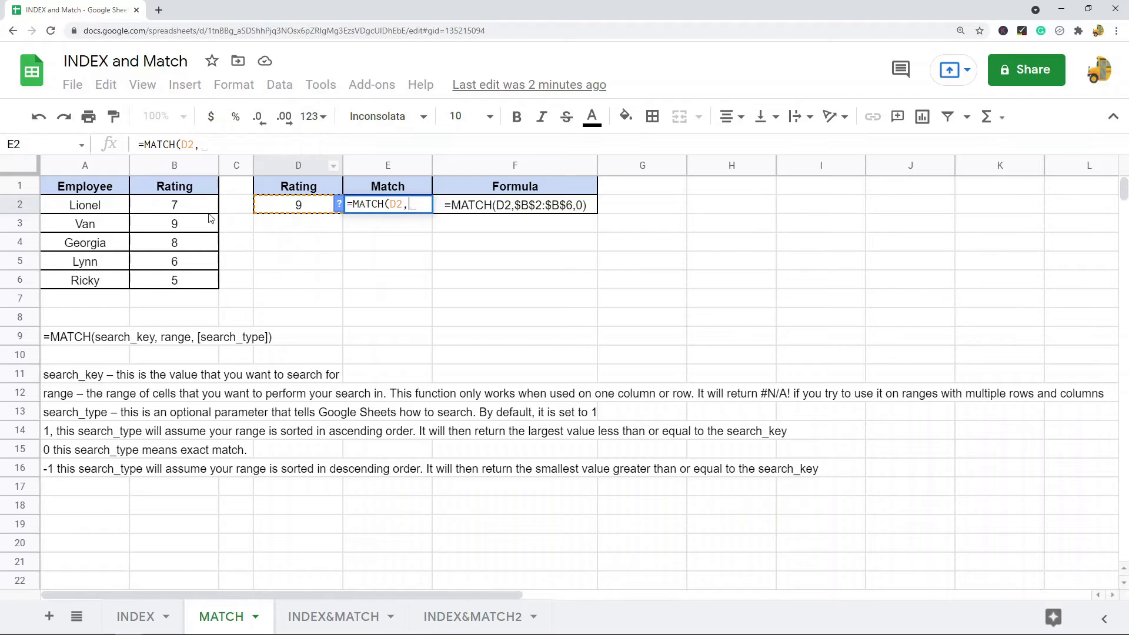
pyautogui.click(186, 211)
pyautogui.moveTo(186, 282); pyautogui.dragTo(187, 283)
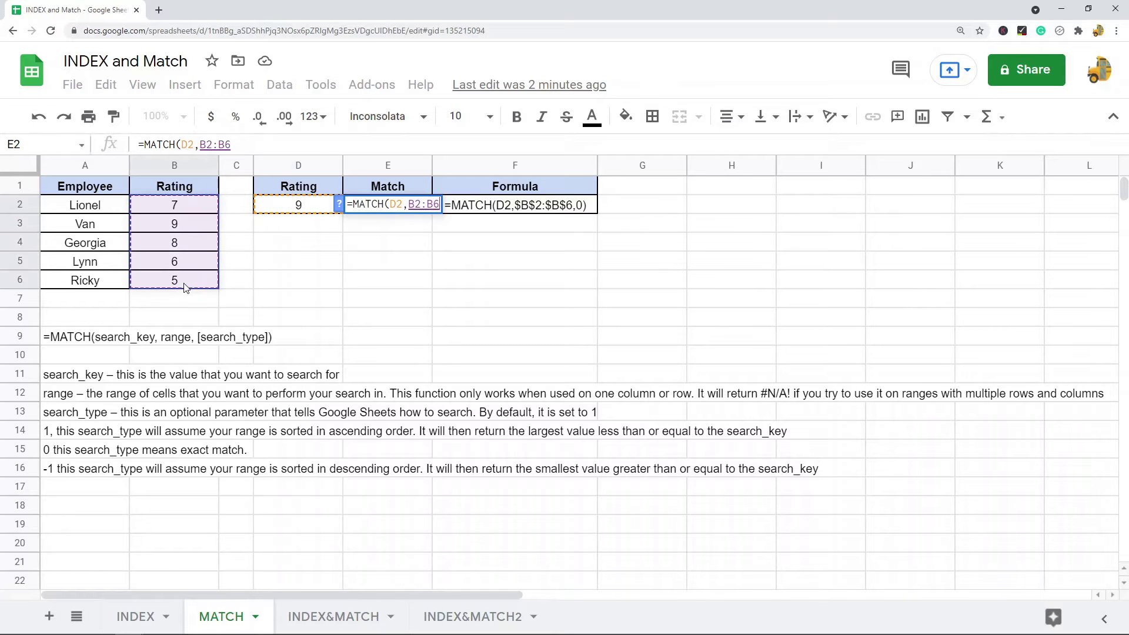
pyautogui.click(241, 144)
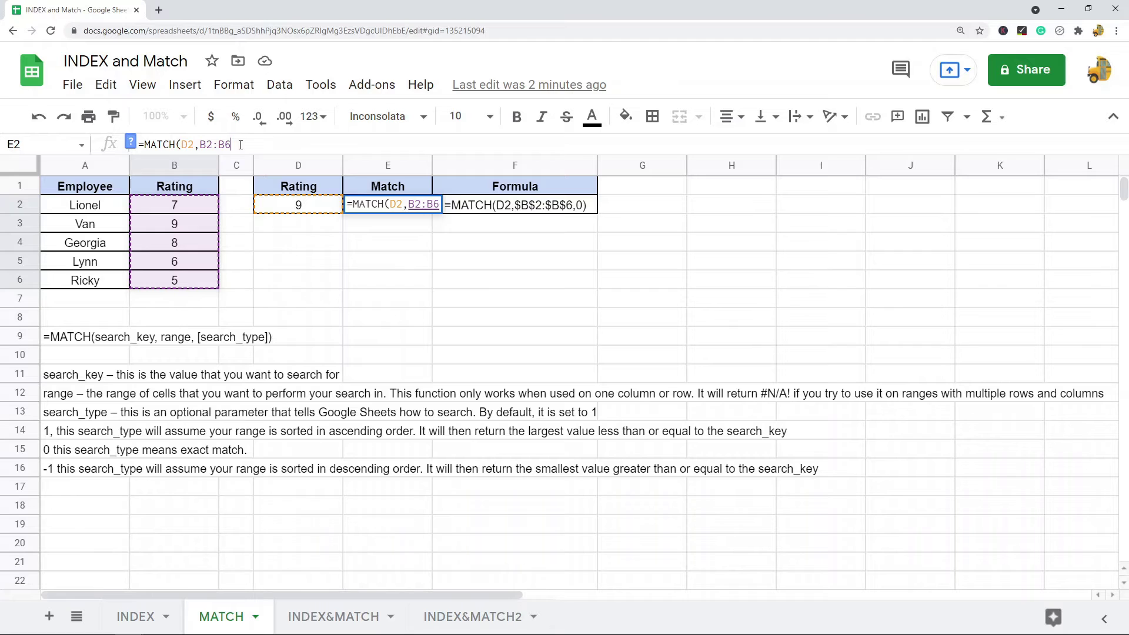
pyautogui.write(',0)')
pyautogui.press('Return')
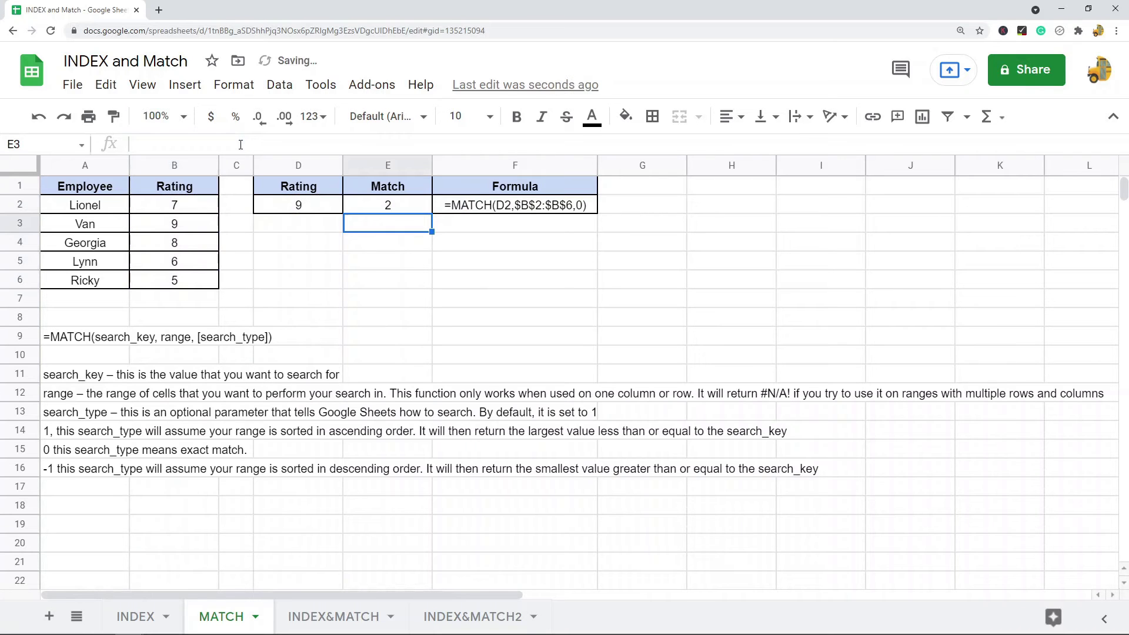
pyautogui.click(399, 212)
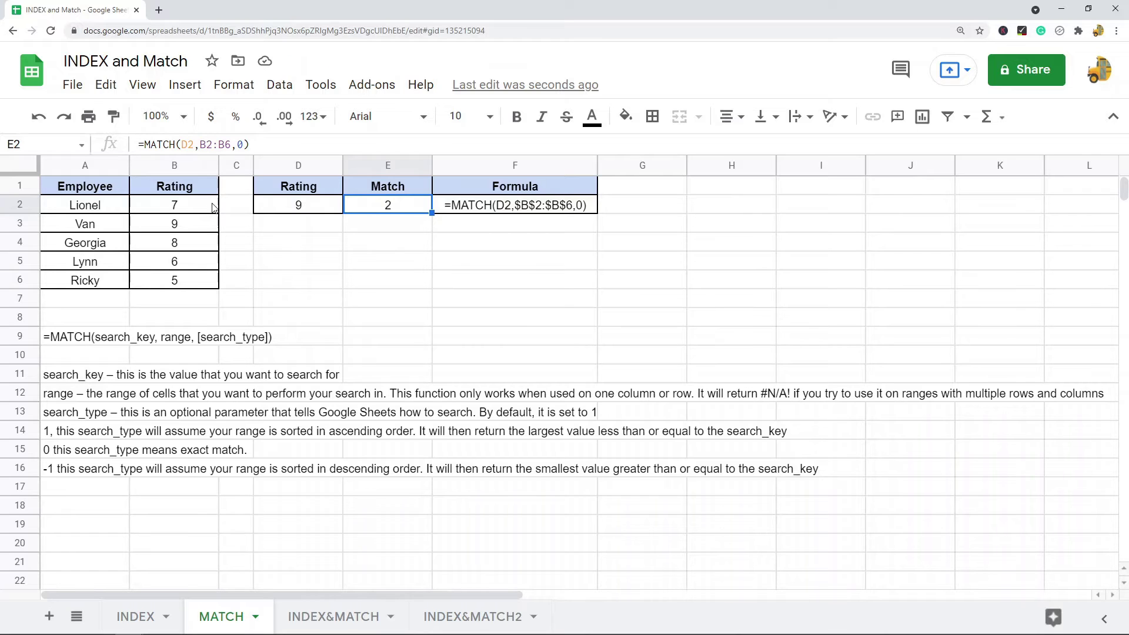
pyautogui.moveTo(215, 206); pyautogui.dragTo(201, 287)
pyautogui.click(185, 228)
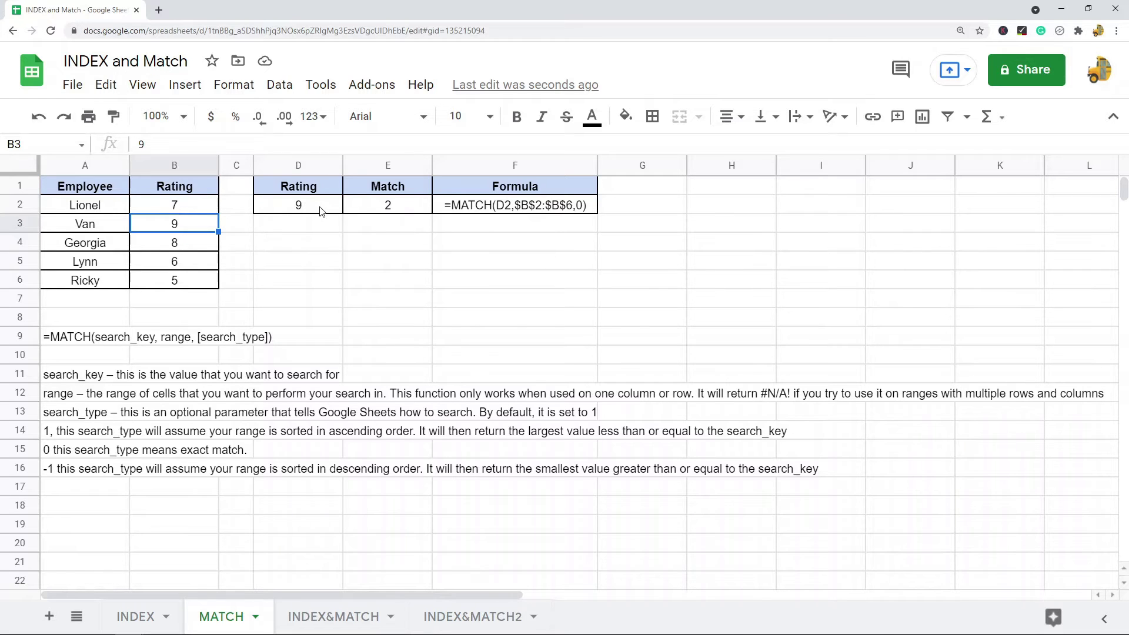
# - Set the search rating in D2 to 8 and compare the match with cell B4
pyautogui.doubleClick(321, 210)
pyautogui.write('8')
pyautogui.press('Tab')
pyautogui.click(190, 246)
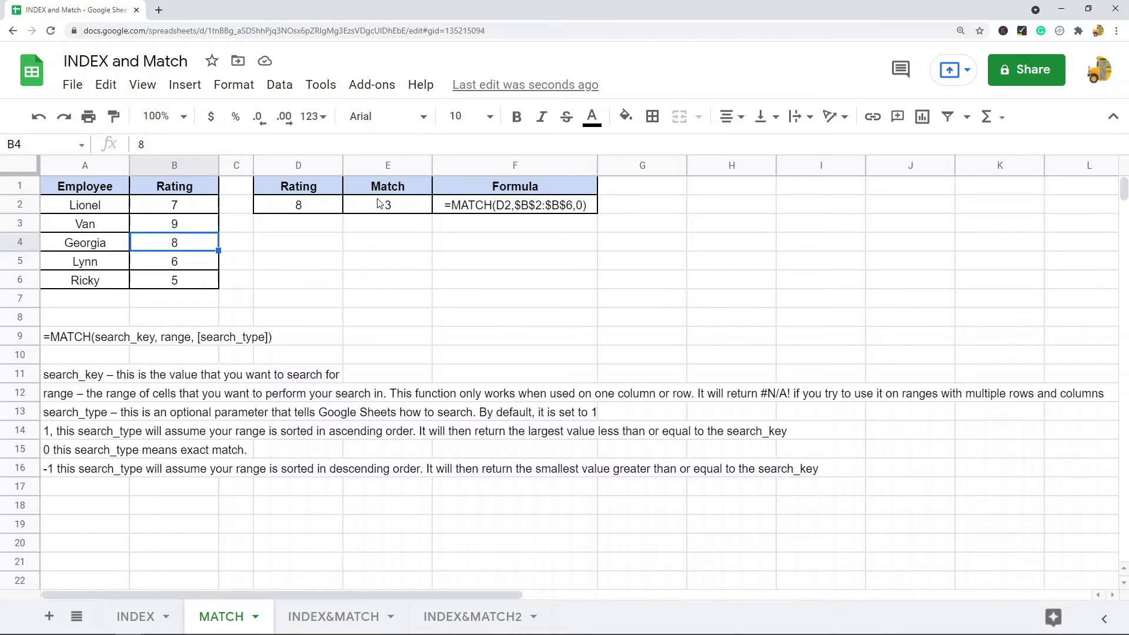
# - Review the row and column arguments of D1's formula on the INDEX sheet, and compare them with D2 and E2 on the MATCH sheet
pyautogui.click(136, 616)
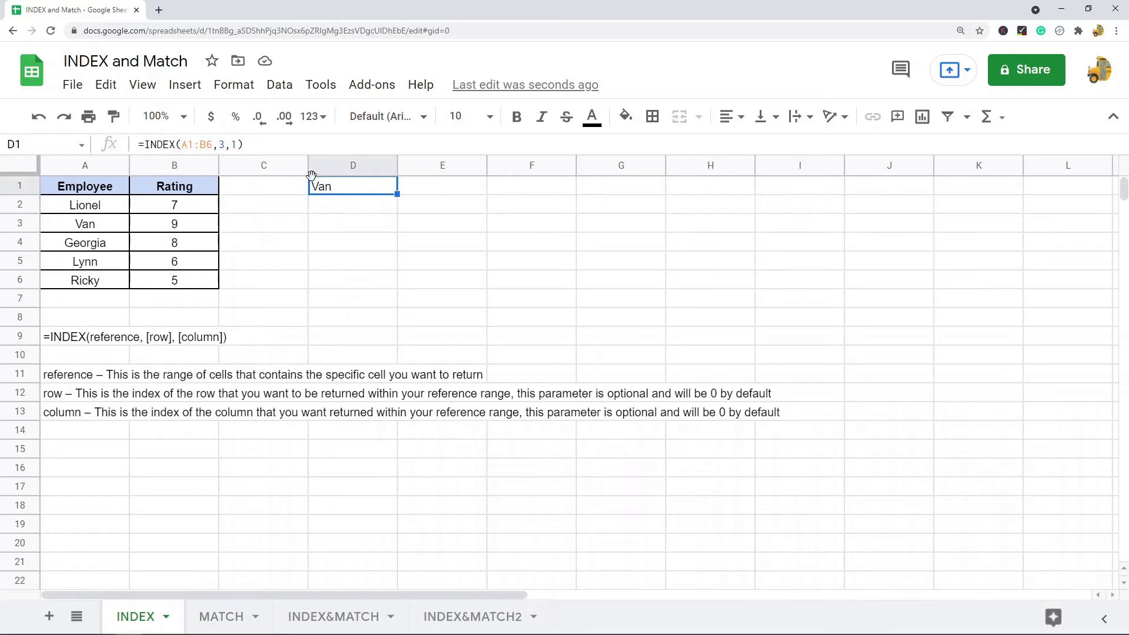
pyautogui.moveTo(243, 145); pyautogui.dragTo(220, 145)
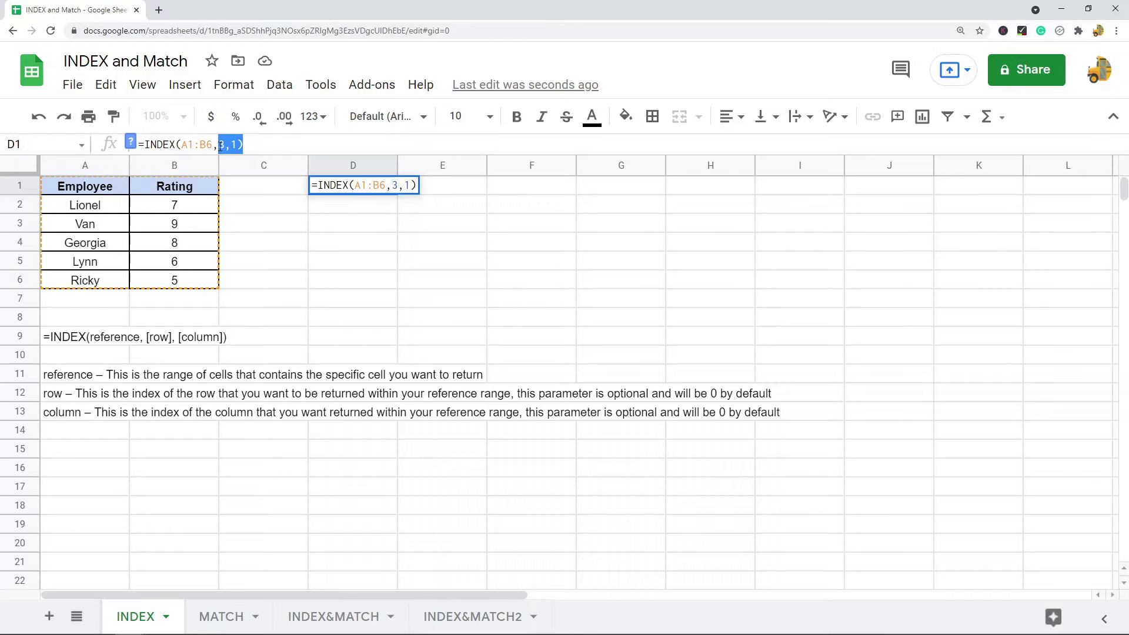
pyautogui.click(216, 612)
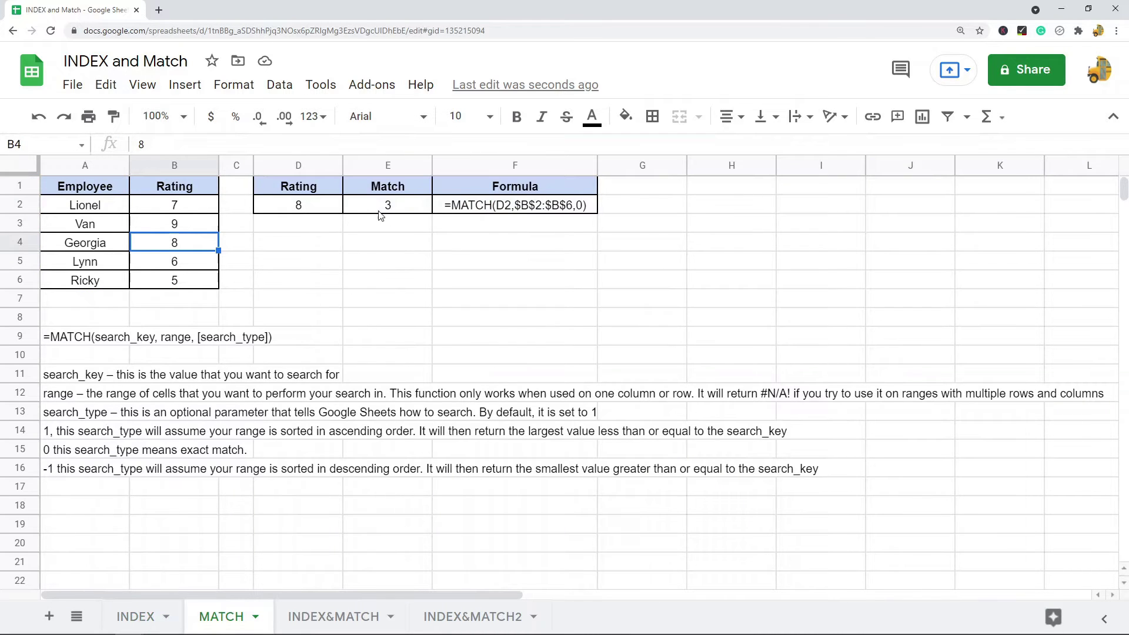
pyautogui.click(321, 211)
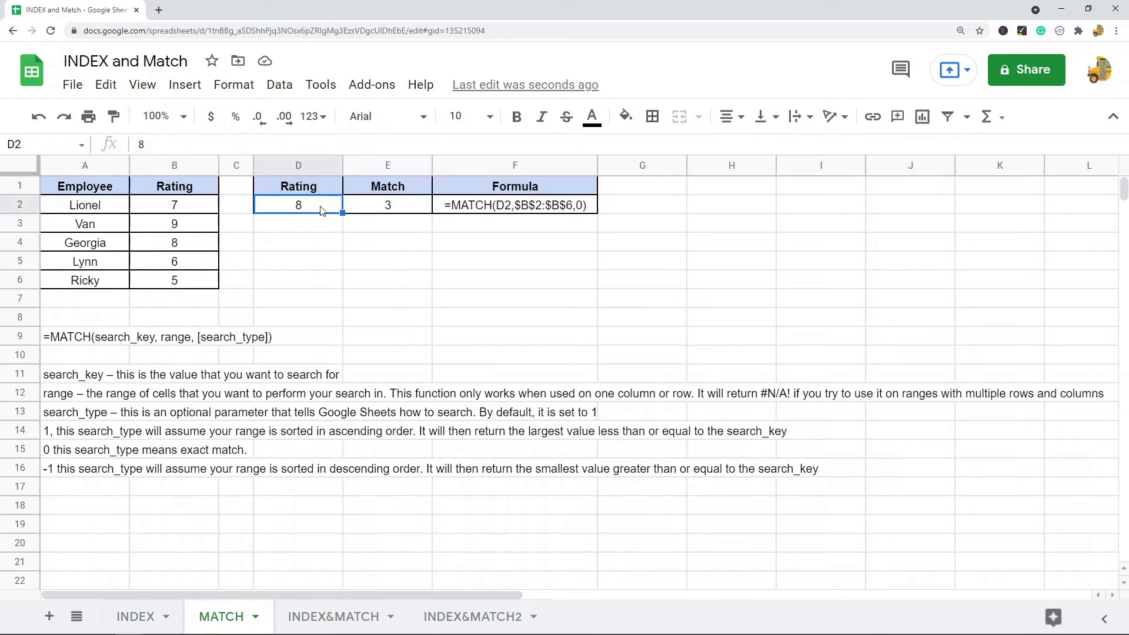
pyautogui.click(402, 212)
pyautogui.click(363, 251)
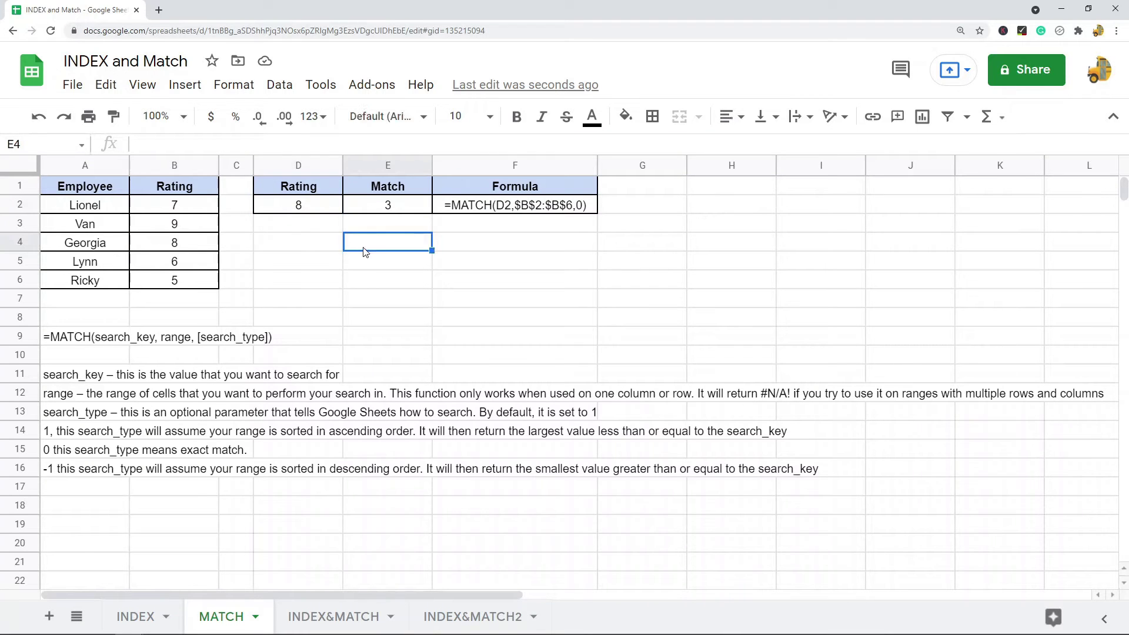
# - On the INDEX&MATCH sheet, begin an INDEX formula in E2 with B2:B6 as its reference
pyautogui.click(328, 617)
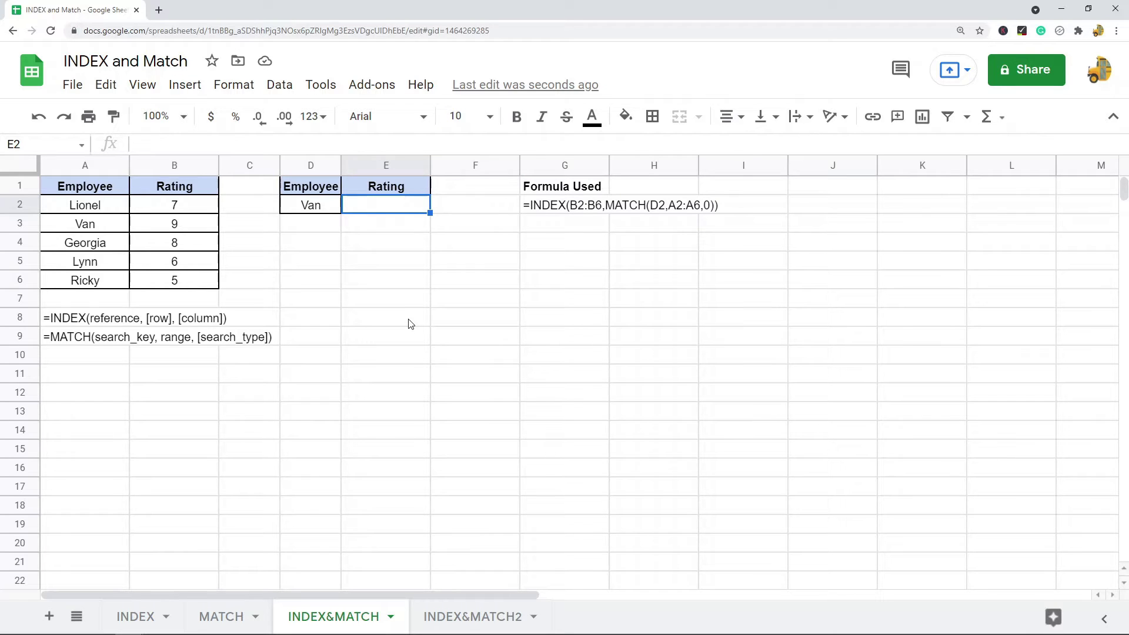
pyautogui.click(319, 211)
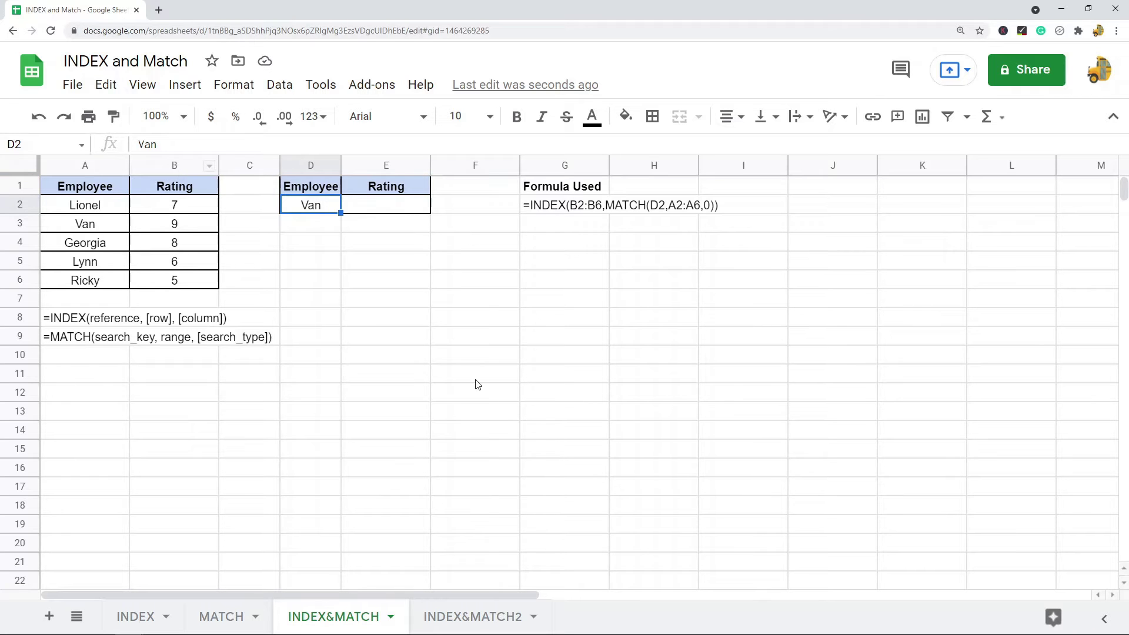
pyautogui.doubleClick(386, 211)
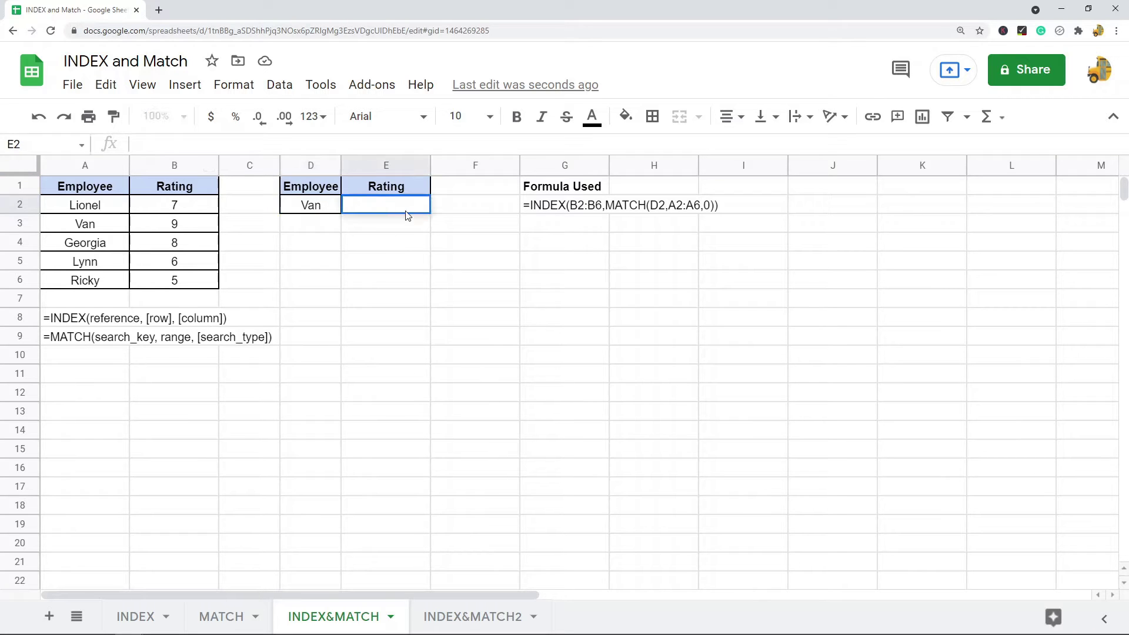
pyautogui.write('=inde')
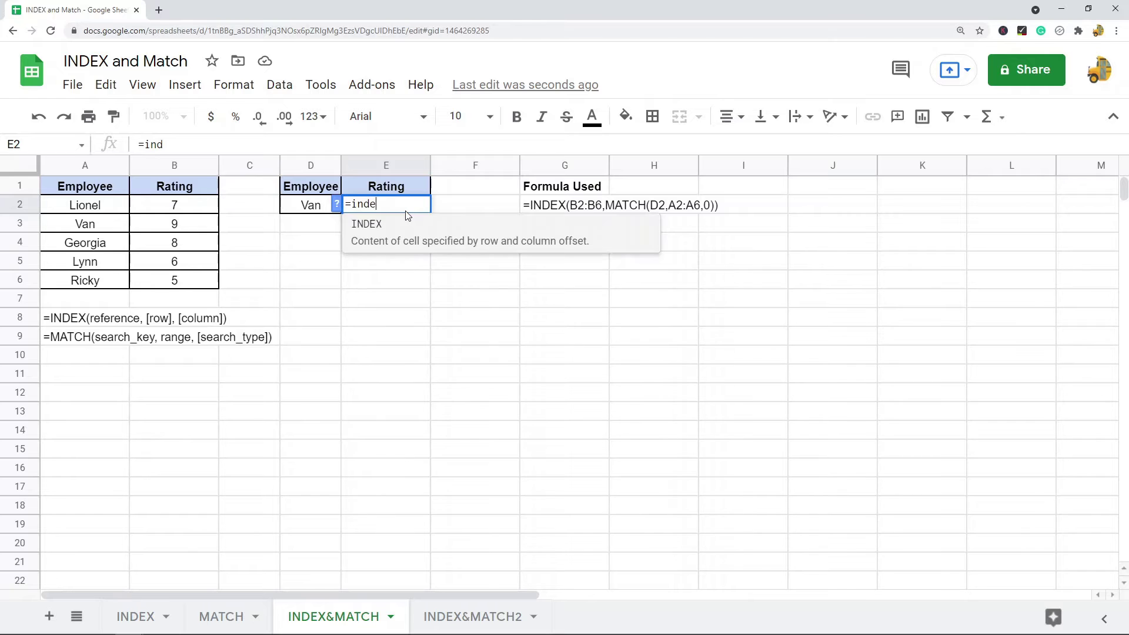
pyautogui.write('x')
pyautogui.press('Tab')
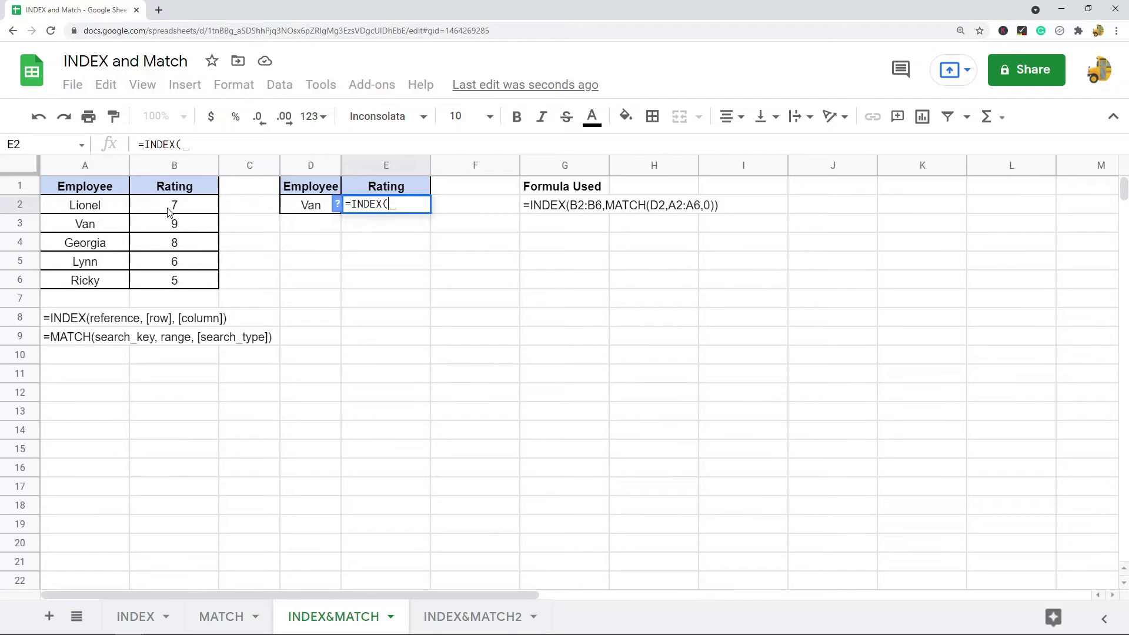
pyautogui.click(194, 204)
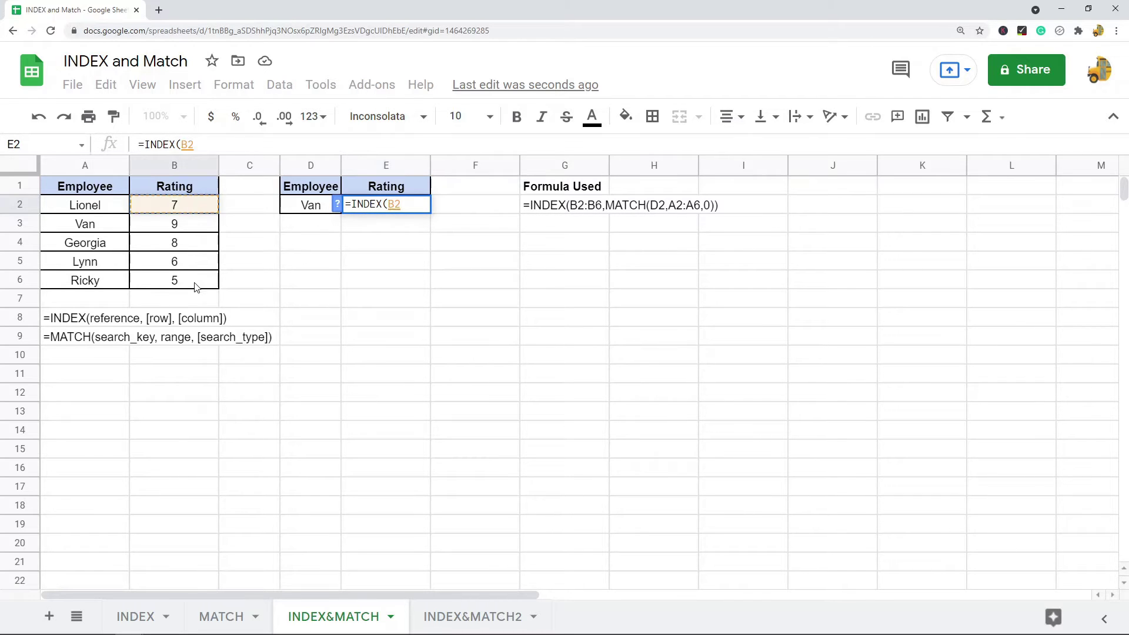
pyautogui.moveTo(196, 286); pyautogui.dragTo(175, 207)
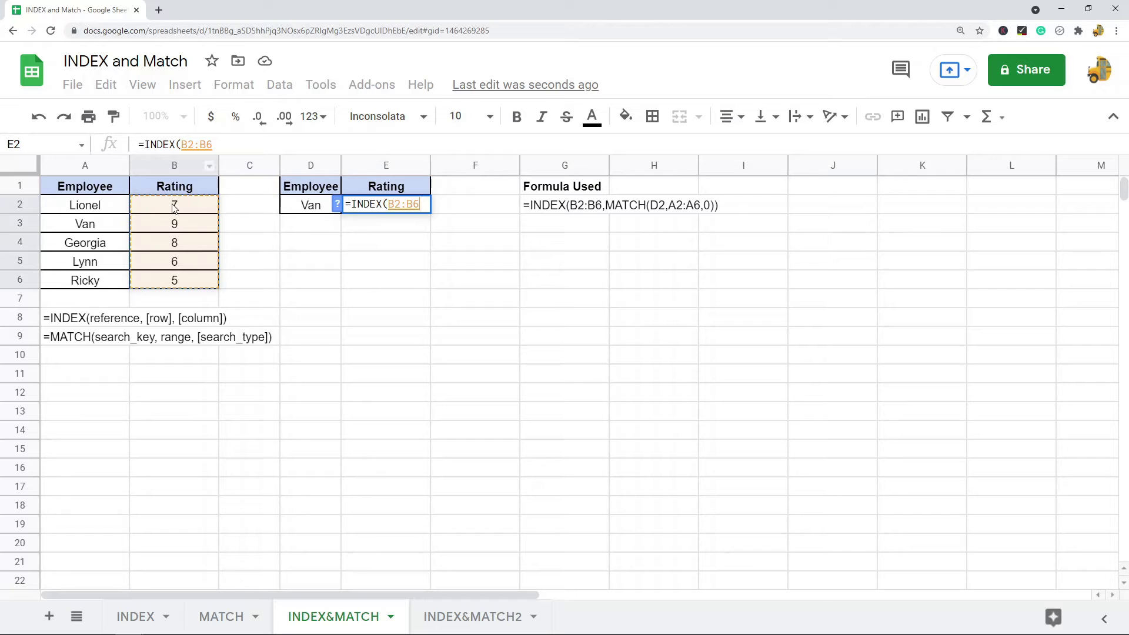
pyautogui.click(233, 143)
pyautogui.write(',')
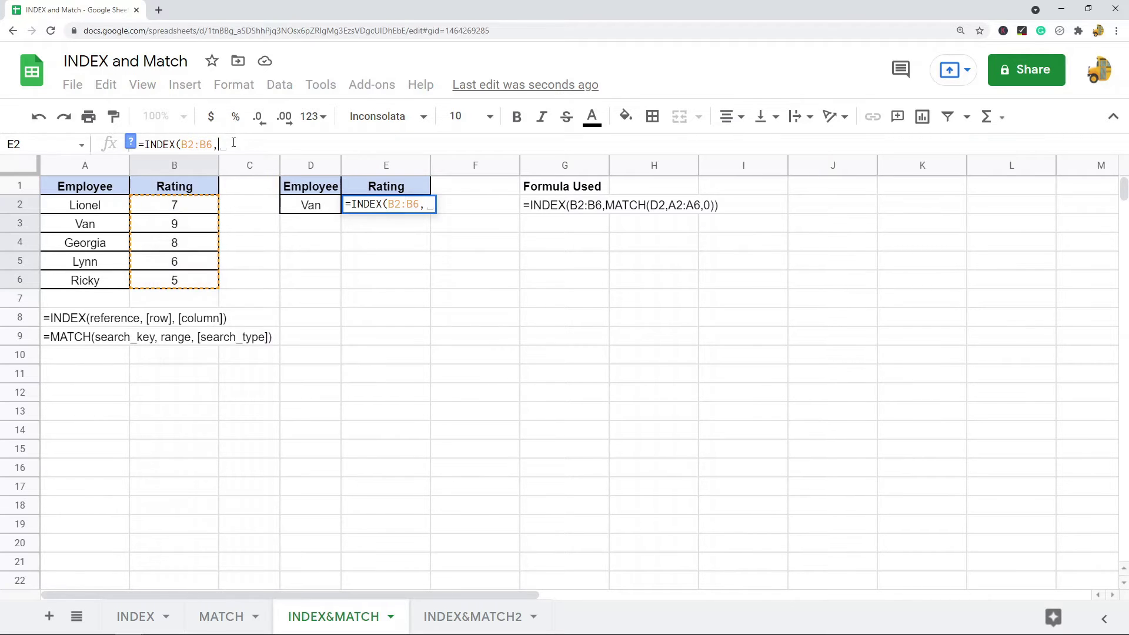
# - Complete E2's formula with MATCH(D2,A2:A6,0) as the row argument and check the result against row 3 of the table
pyautogui.write('MATCH(')
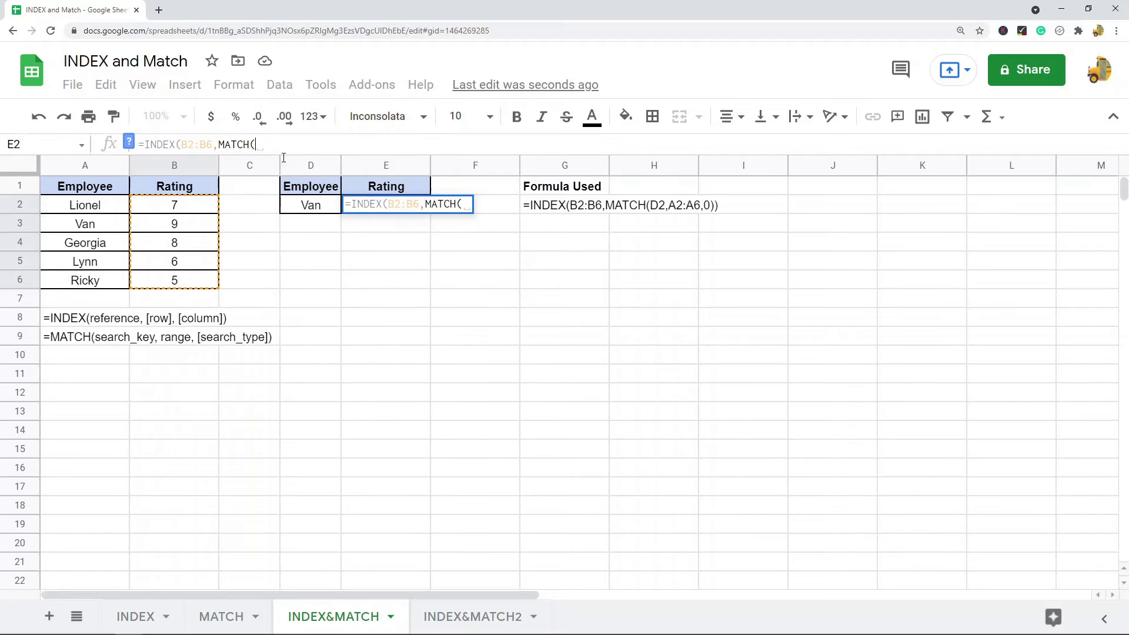
pyautogui.click(313, 207)
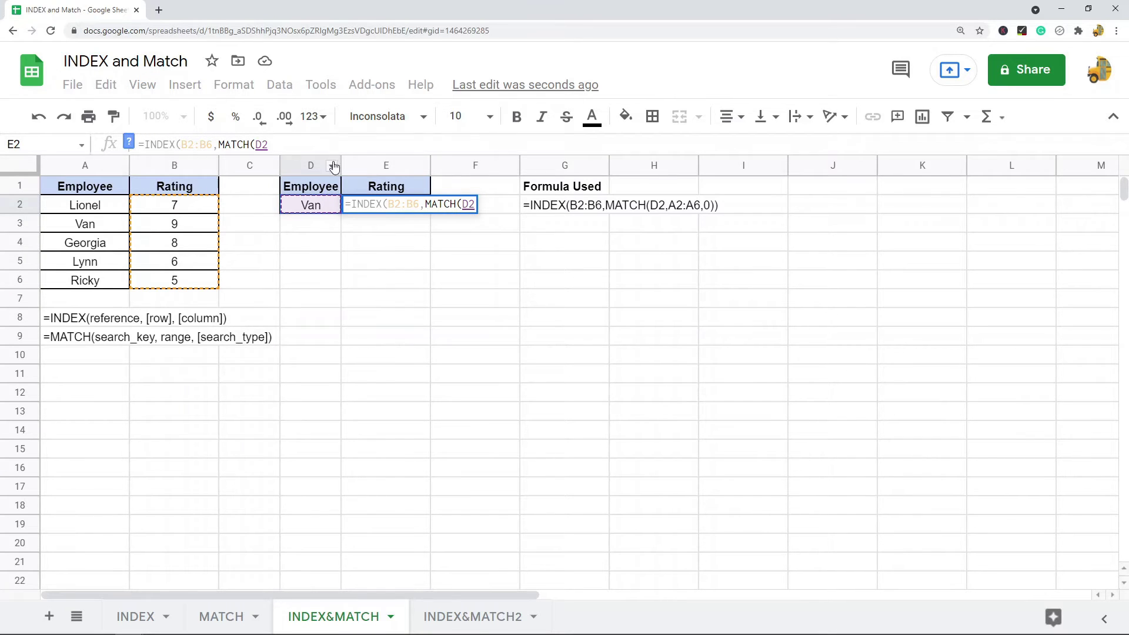
pyautogui.write(',')
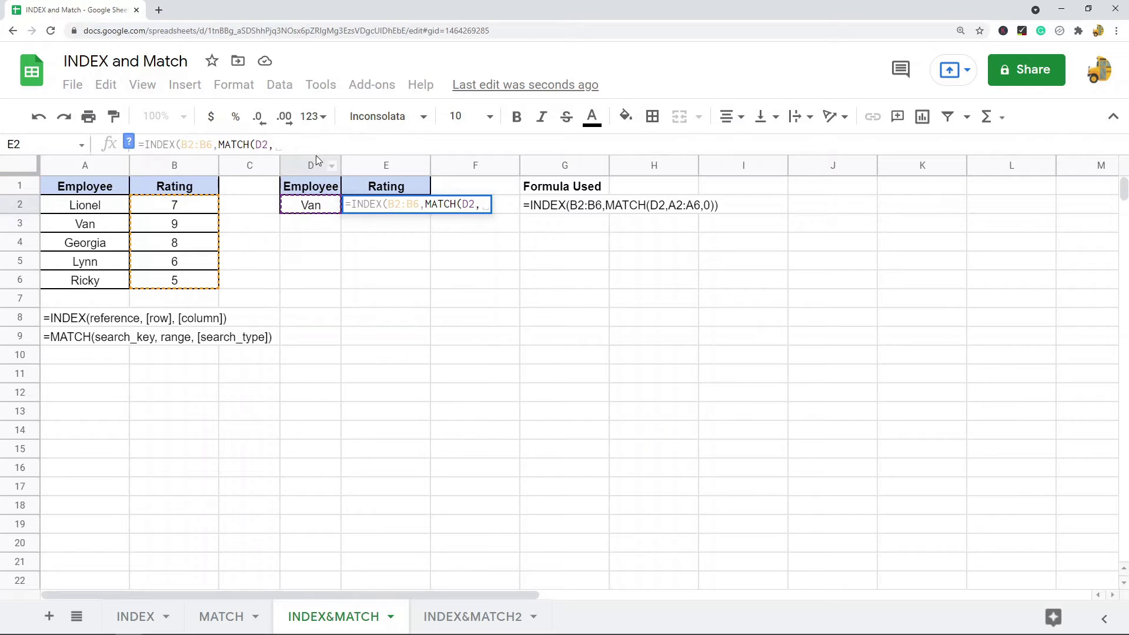
pyautogui.moveTo(80, 211); pyautogui.dragTo(94, 284)
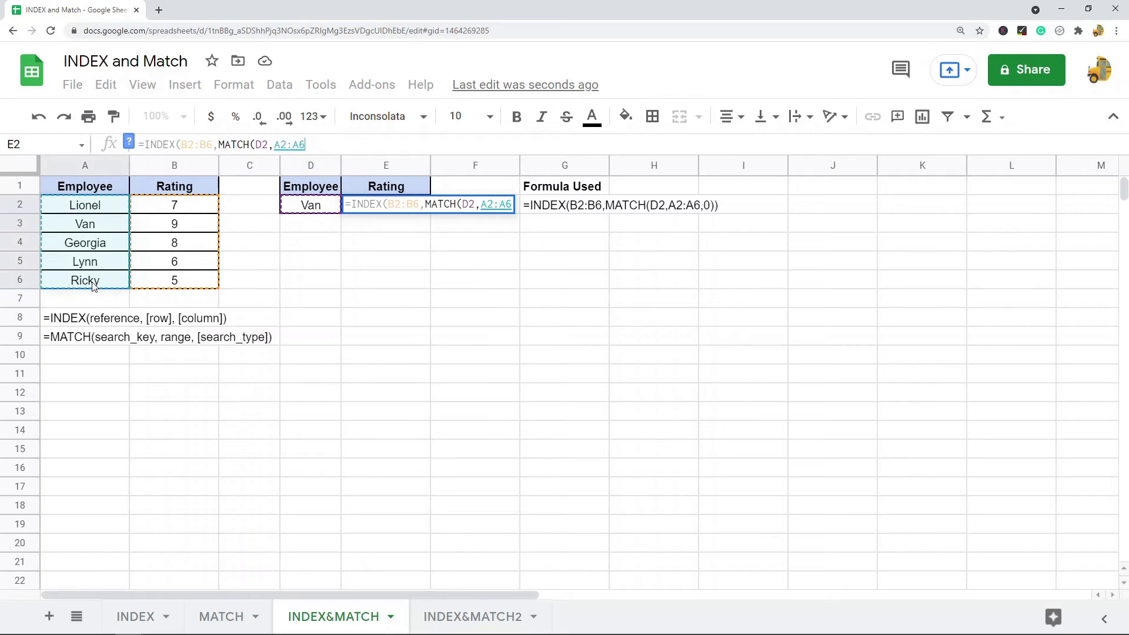
pyautogui.write(',0))')
pyautogui.press('Return')
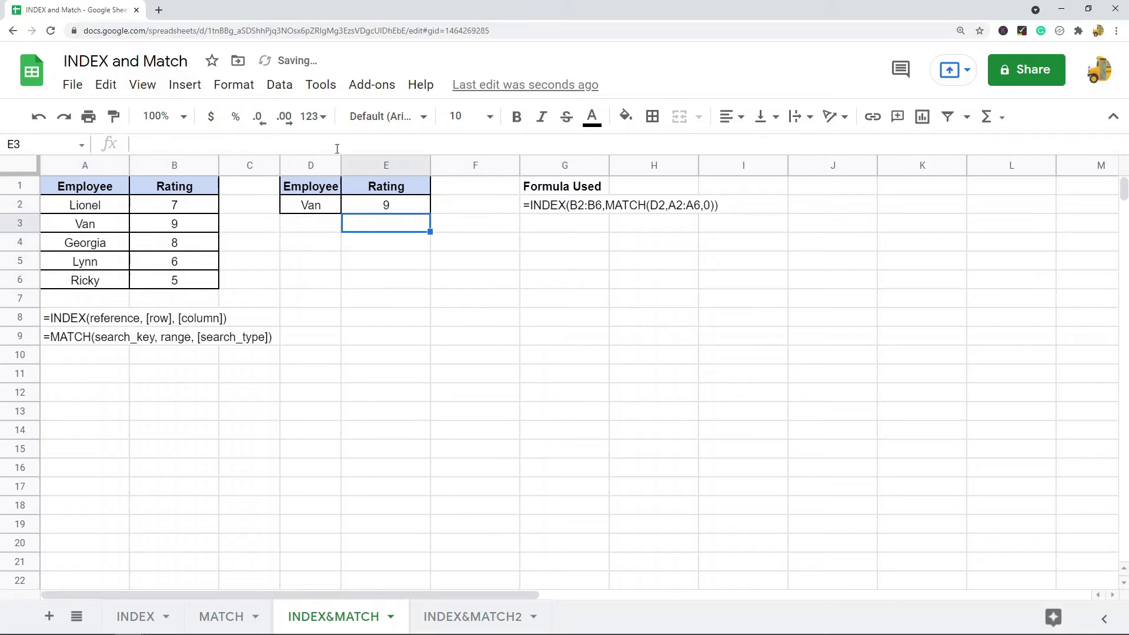
pyautogui.click(383, 207)
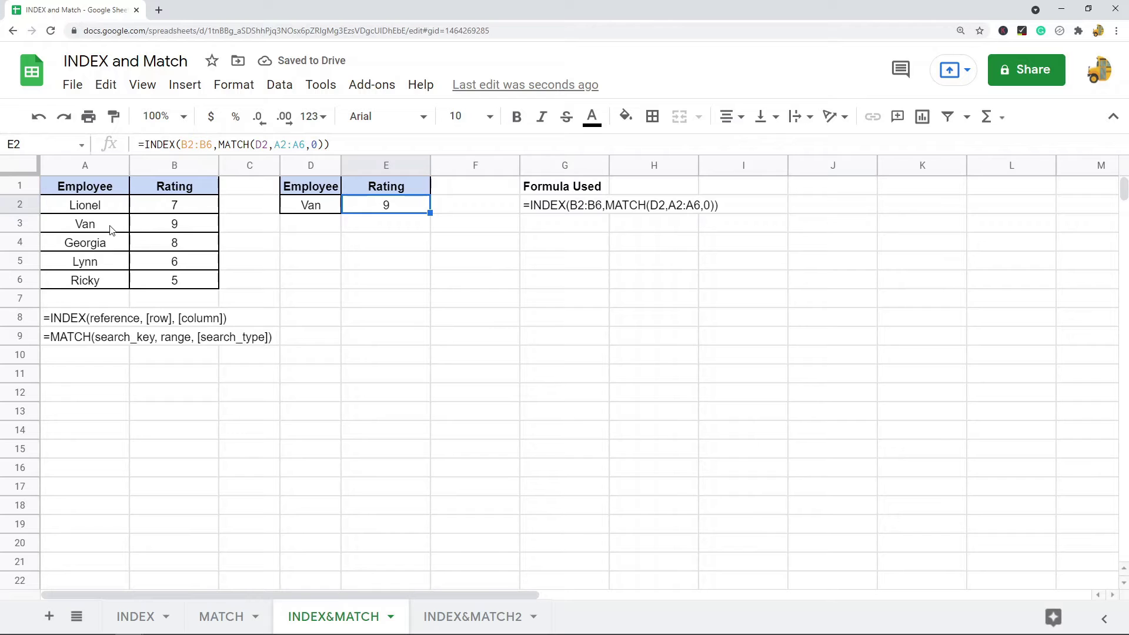
pyautogui.moveTo(82, 231); pyautogui.dragTo(154, 231)
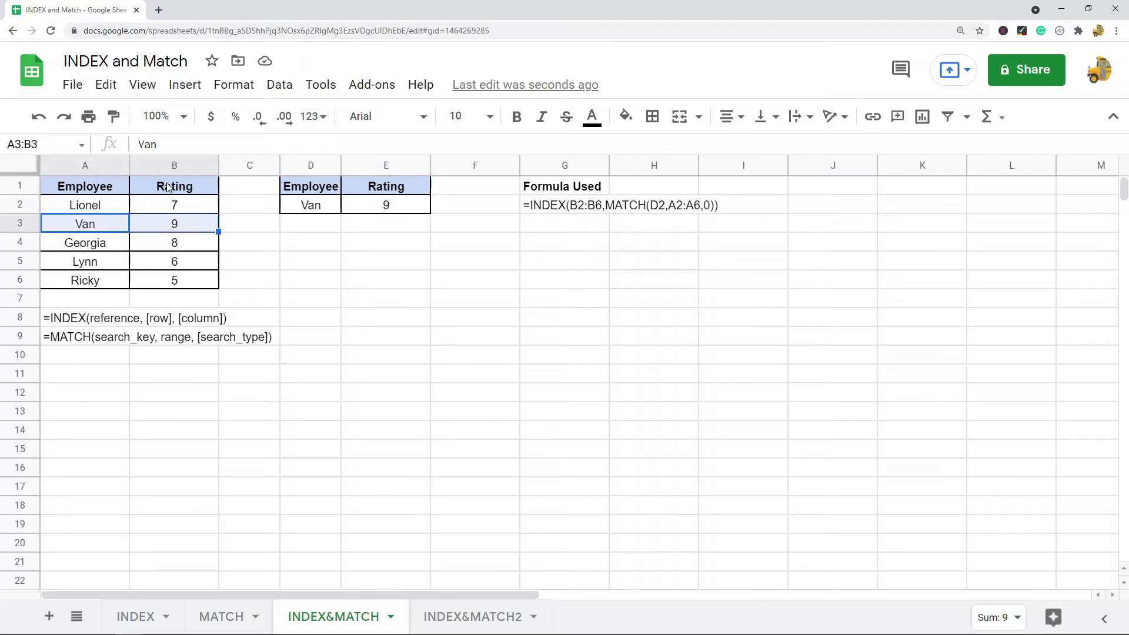
pyautogui.click(175, 189)
pyautogui.click(408, 208)
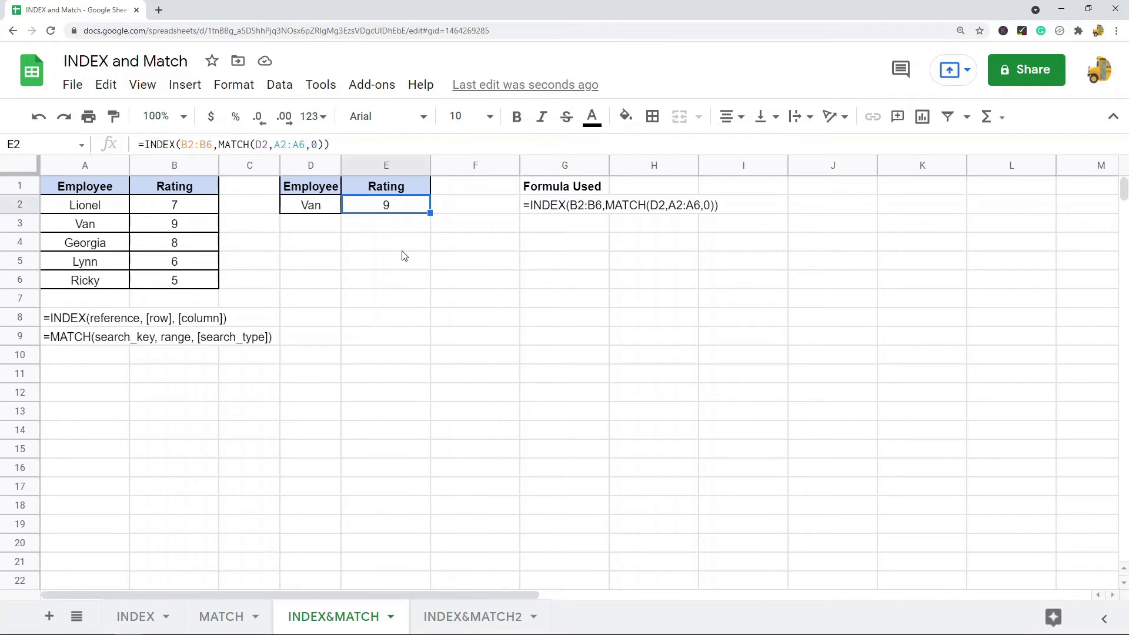
# - Copy the MATCH(D2,A2:A6,0)) part of E2's formula and paste it as values only into E4
pyautogui.moveTo(330, 144); pyautogui.dragTo(217, 144)
pyautogui.hotkey('ctrl', 'c')
pyautogui.rightClick(364, 253)
pyautogui.moveTo(446, 194)
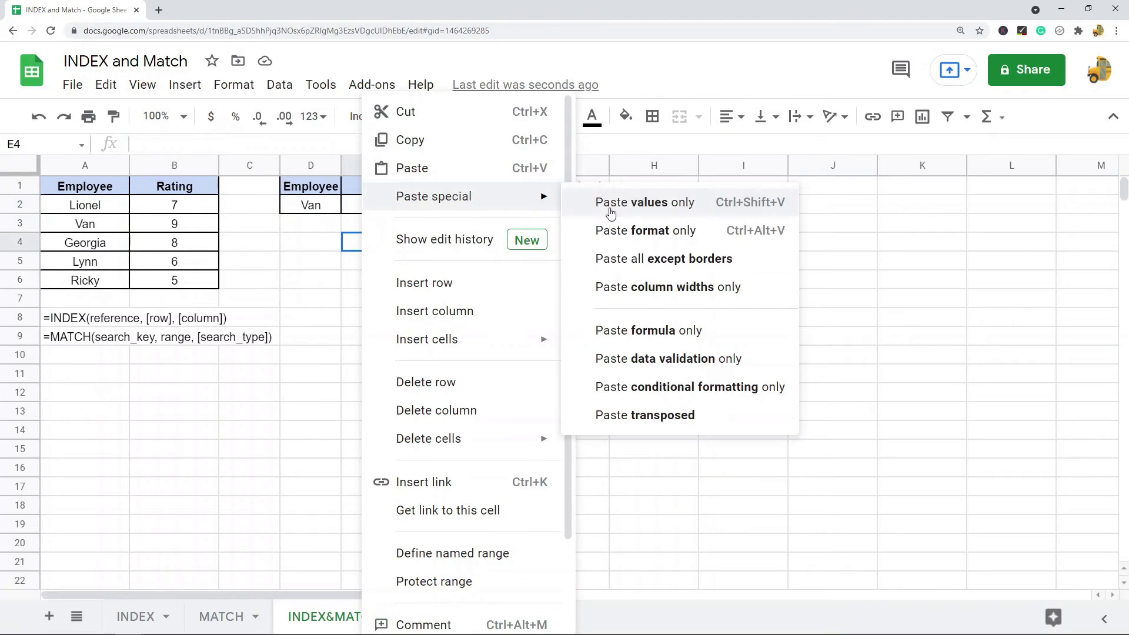
pyautogui.click(630, 208)
pyautogui.click(388, 301)
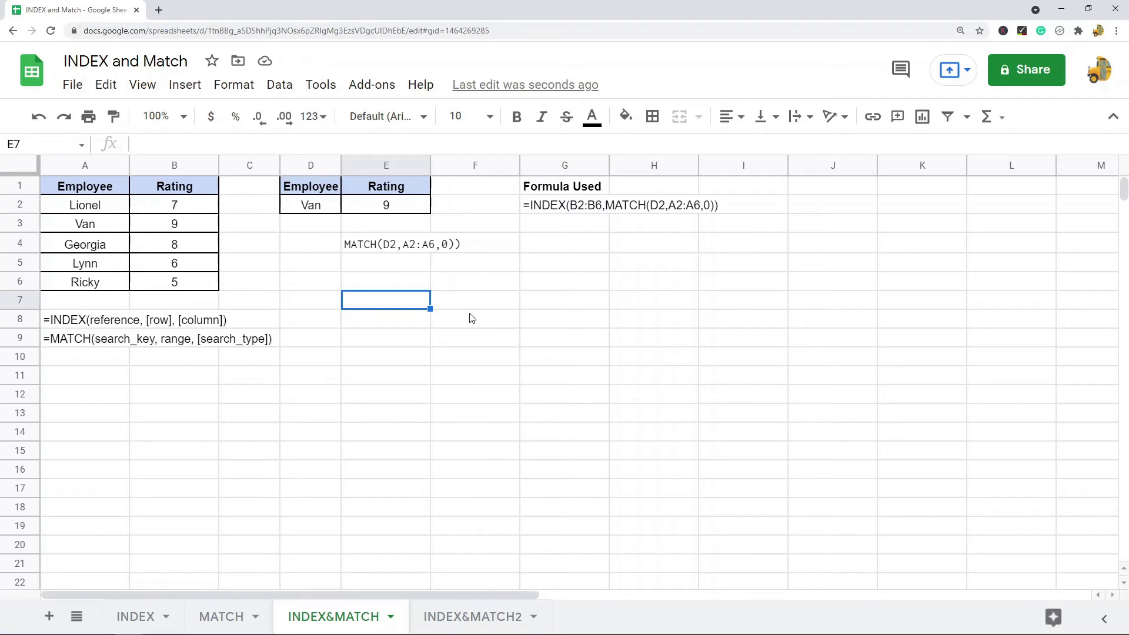
# - Turn the pasted text in E4 into the working formula =MATCH(D2,A2:A6,0), removing the extra closing parenthesis
pyautogui.click(318, 208)
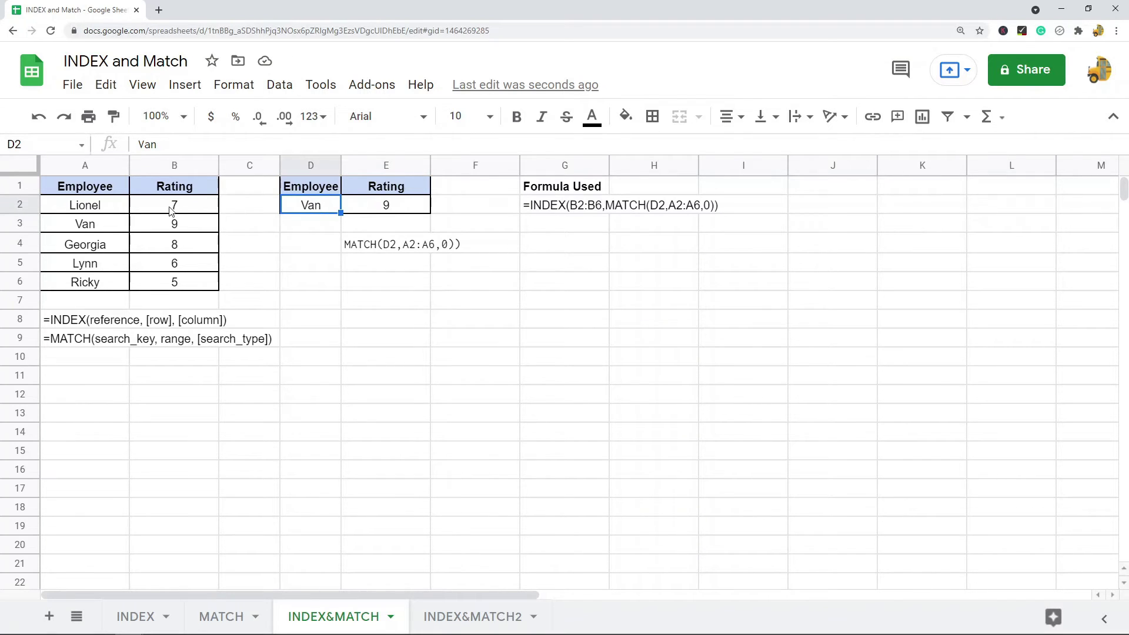
pyautogui.moveTo(104, 210); pyautogui.dragTo(112, 288)
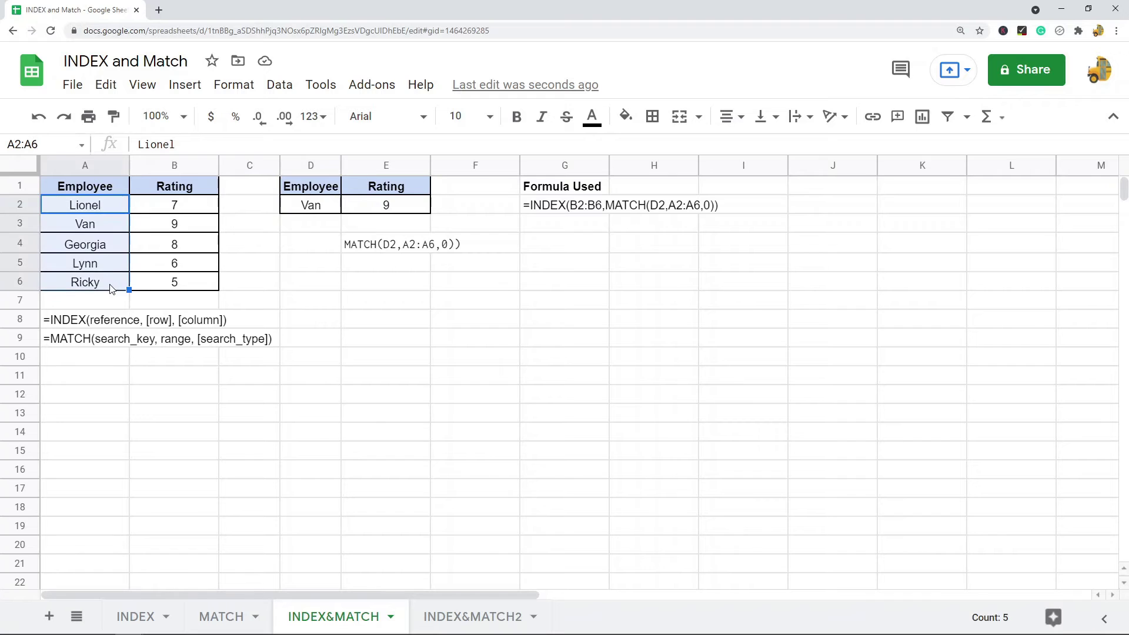
pyautogui.click(346, 251)
pyautogui.doubleClick(346, 244)
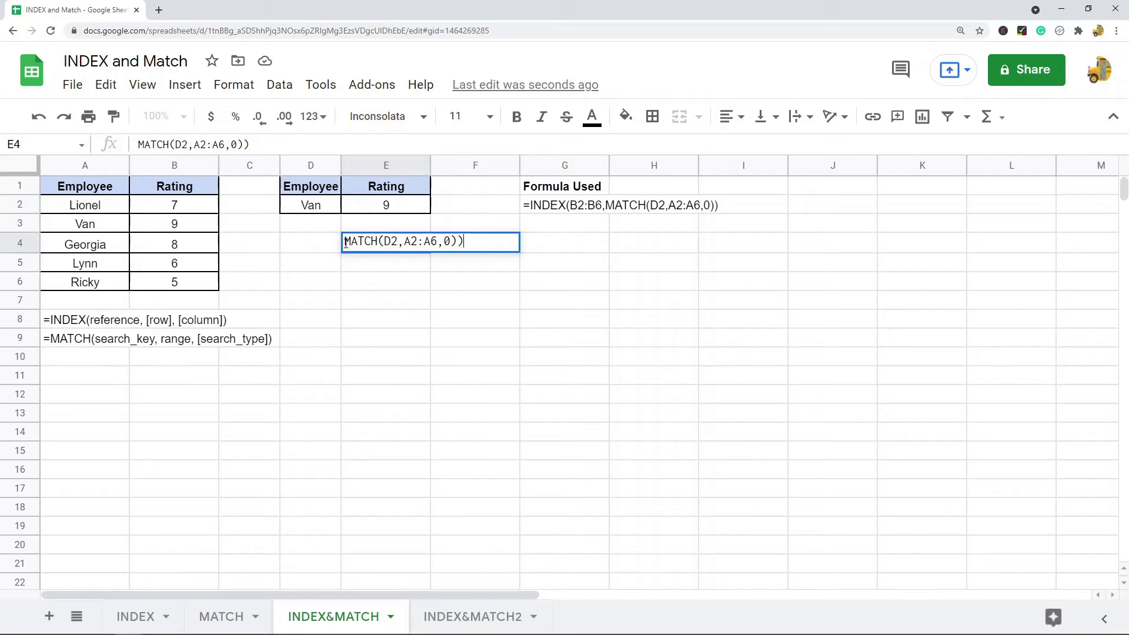
pyautogui.write('=')
pyautogui.press('Return')
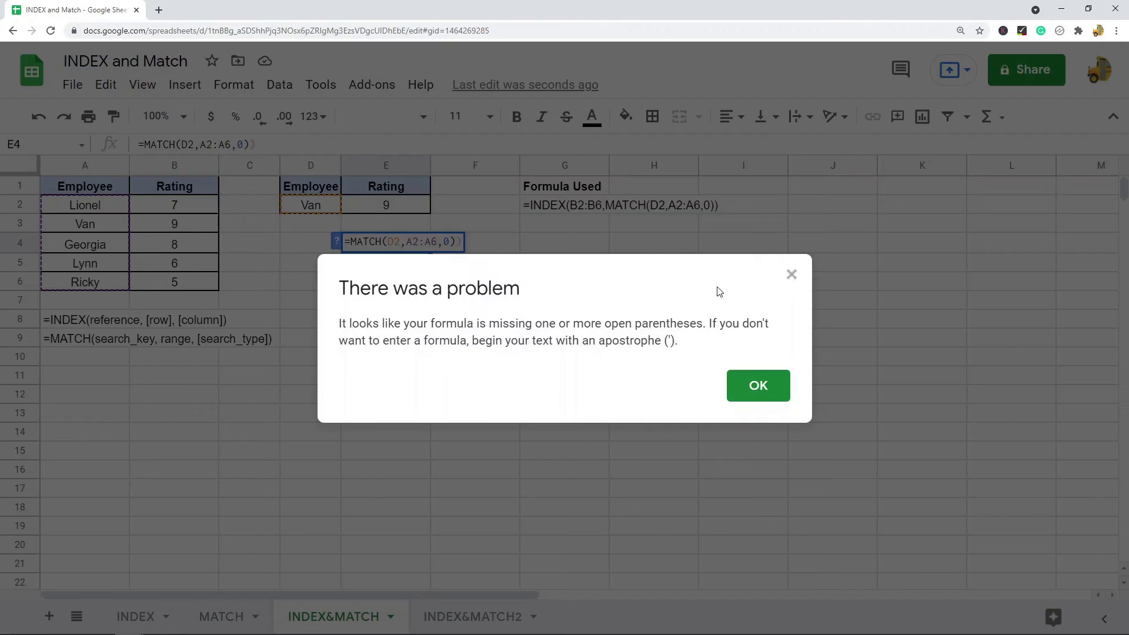
pyautogui.click(790, 275)
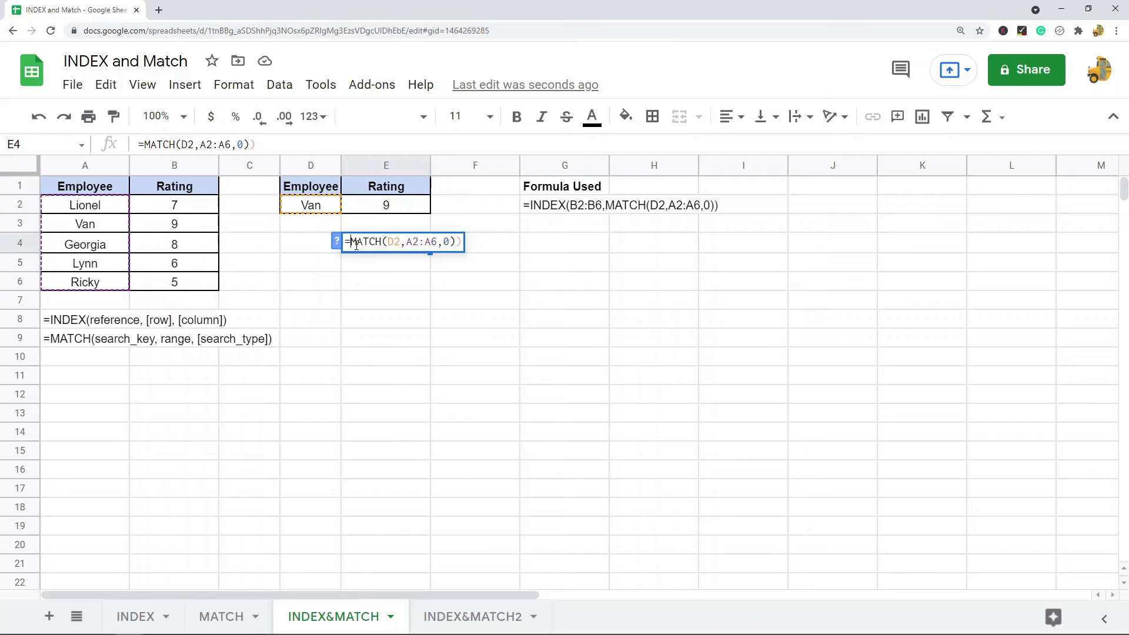
pyautogui.click(459, 247)
pyautogui.press('BackSpace')
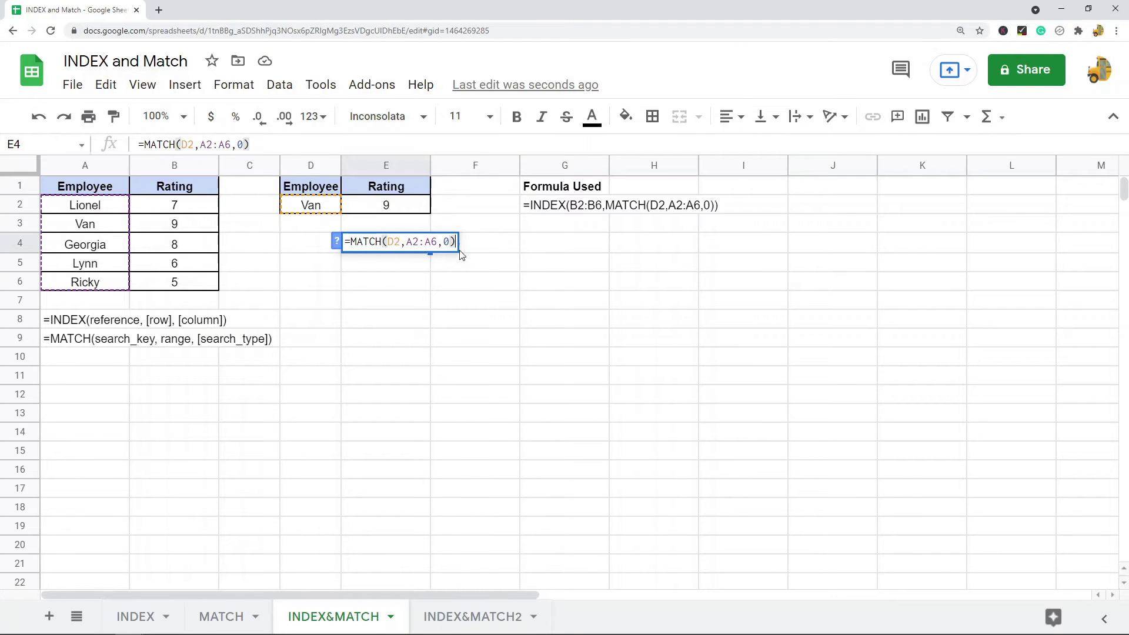
pyautogui.press('Return')
# - Review the A2:A6 range argument in E4's MATCH formula without changing it
pyautogui.click(412, 245)
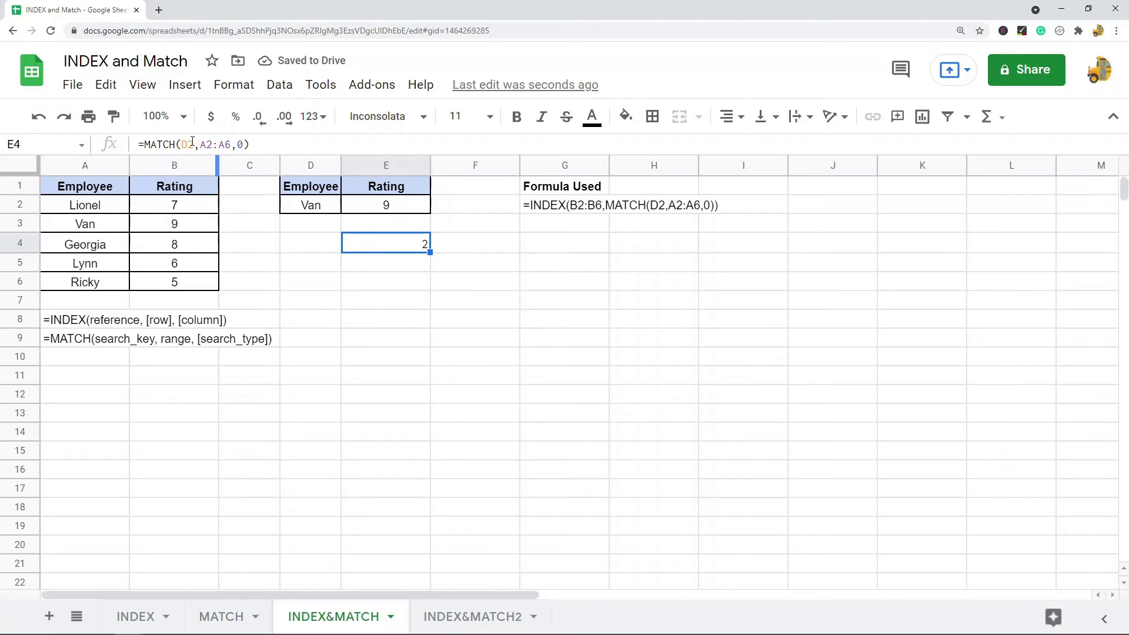
pyautogui.click(203, 145)
pyautogui.moveTo(202, 144); pyautogui.dragTo(232, 145)
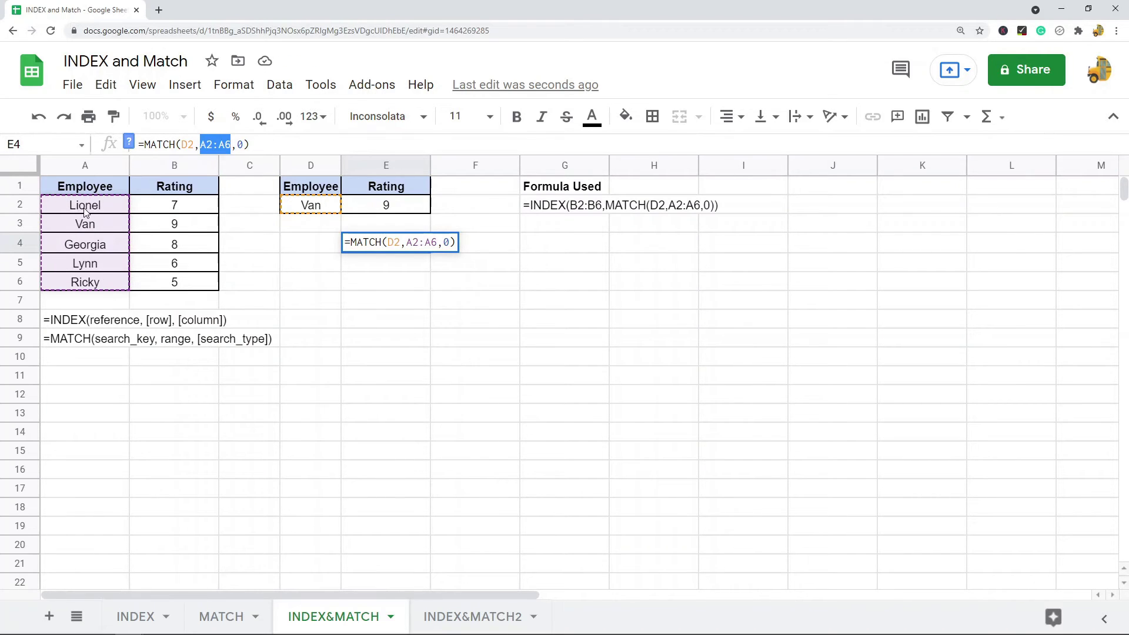
pyautogui.press('Escape')
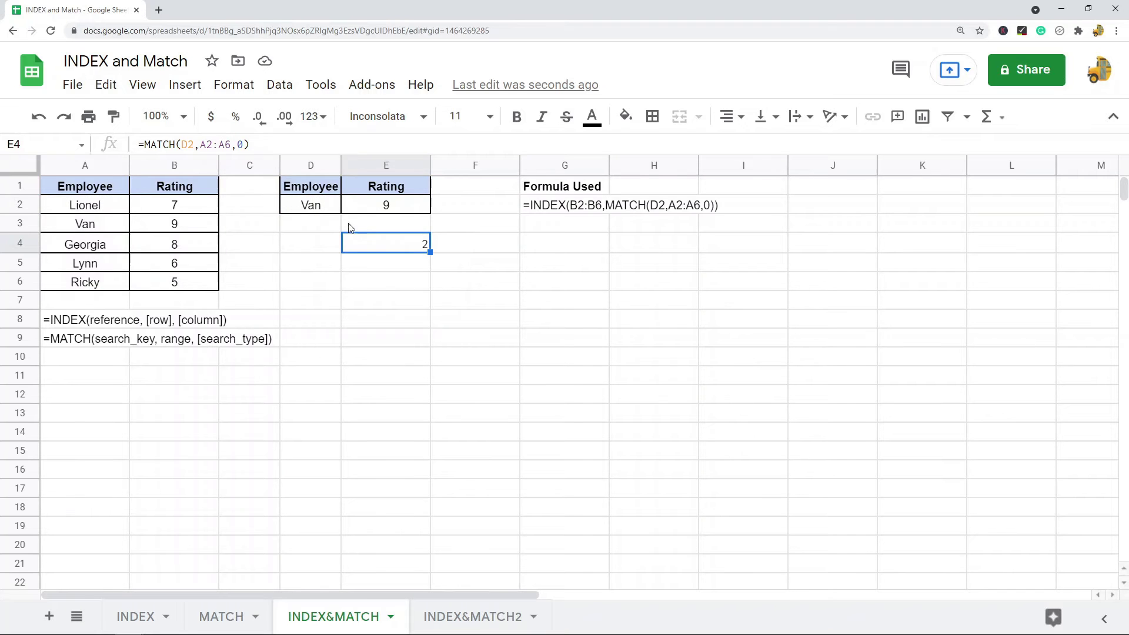
# - Paste the =INDEX(B2:B6 part of E2's formula as values only into E5 and complete it as =INDEX(B2:B6,2)
pyautogui.click(325, 211)
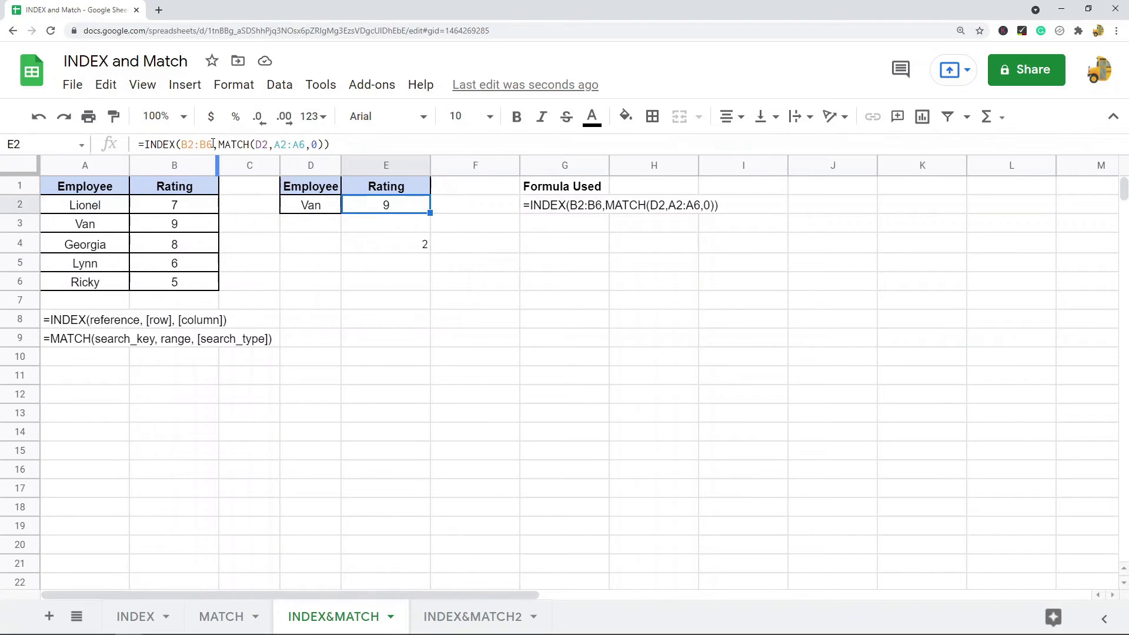
pyautogui.click(391, 266)
pyautogui.rightClick(391, 268)
pyautogui.moveTo(461, 197)
pyautogui.click(676, 200)
pyautogui.click(230, 144)
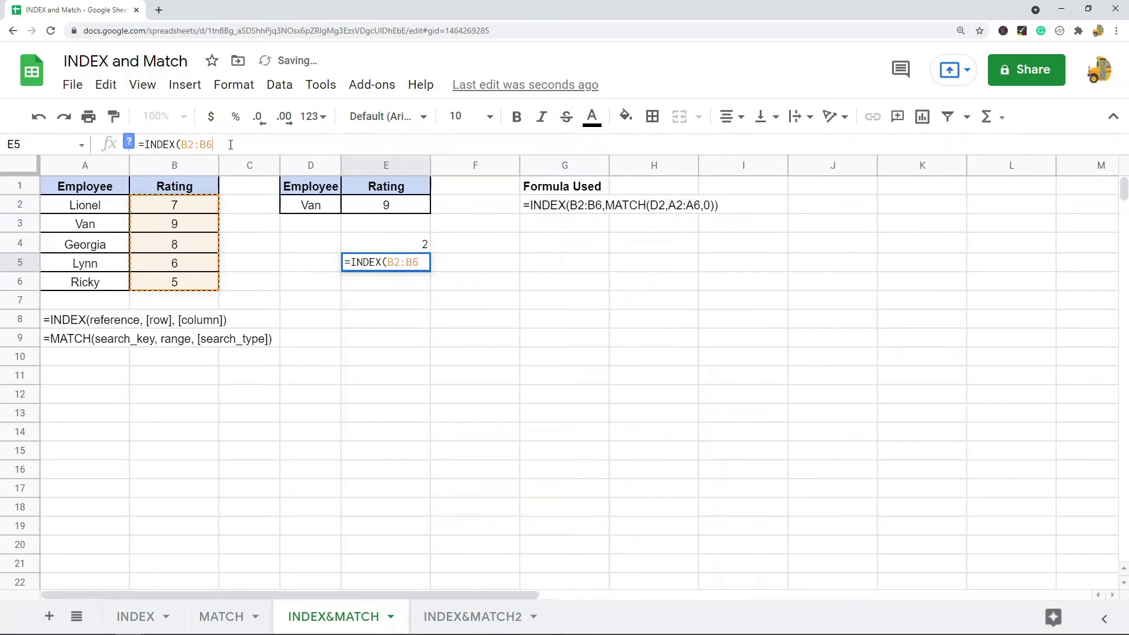
pyautogui.write(',2)')
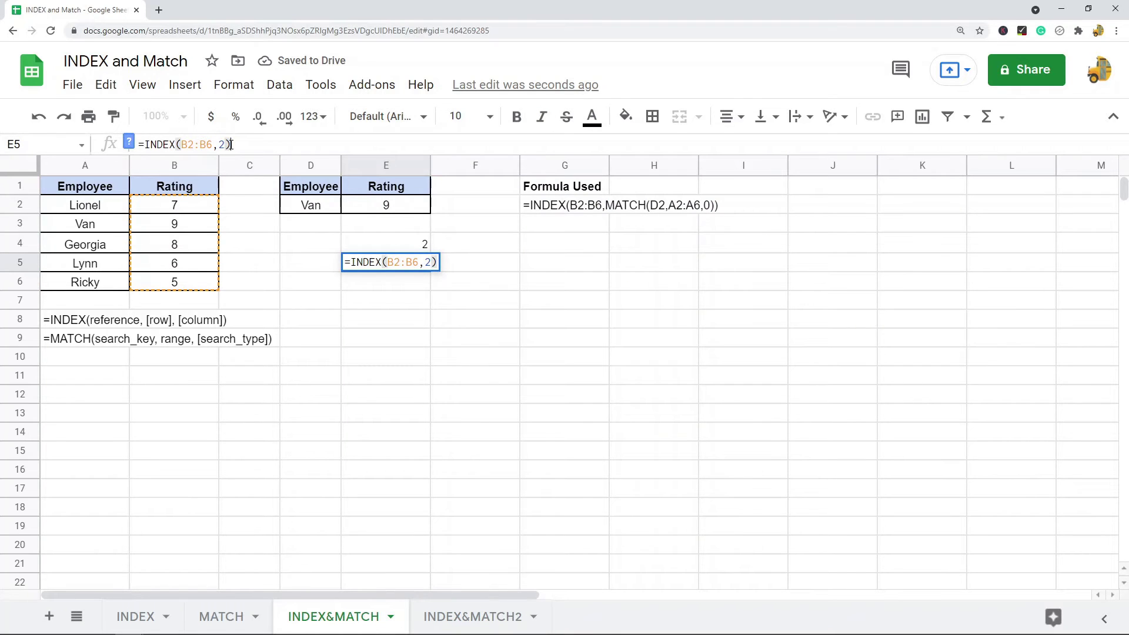
pyautogui.press('Return')
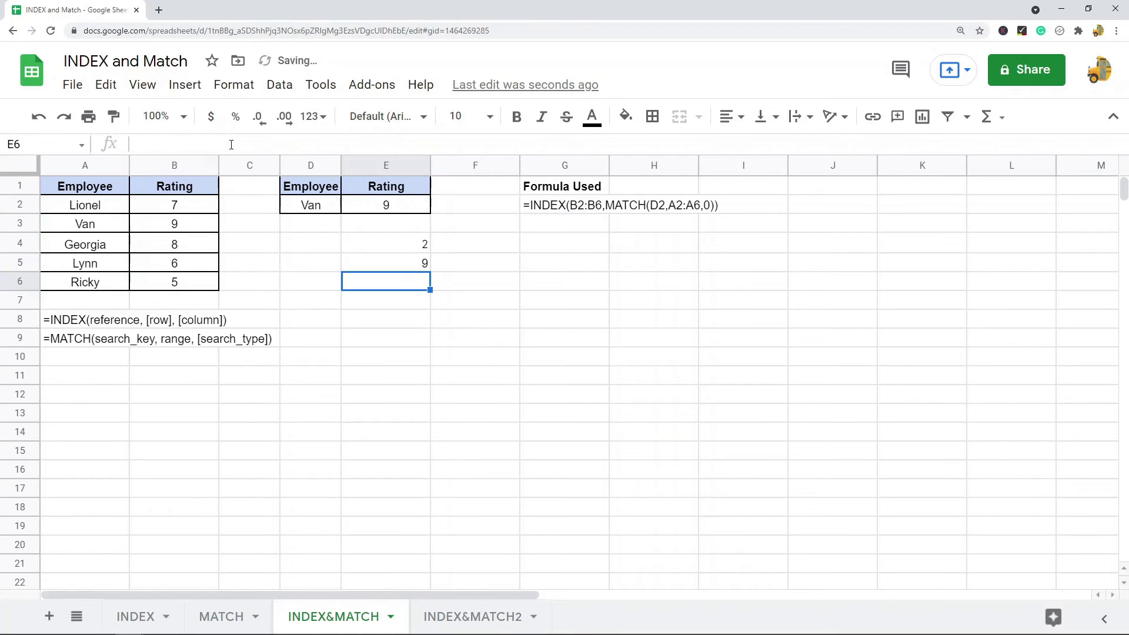
# - Examine the reference and row arguments of E5's INDEX formula against the MATCH formula in E4 and the combined formula in G2
pyautogui.click(419, 266)
pyautogui.click(208, 144)
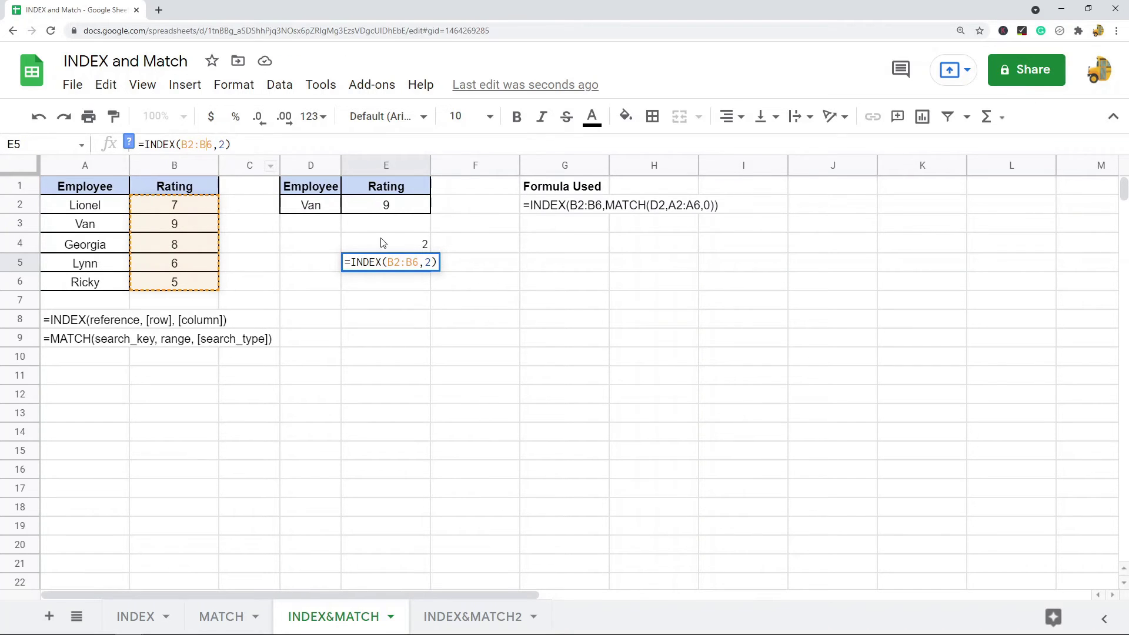
pyautogui.click(420, 250)
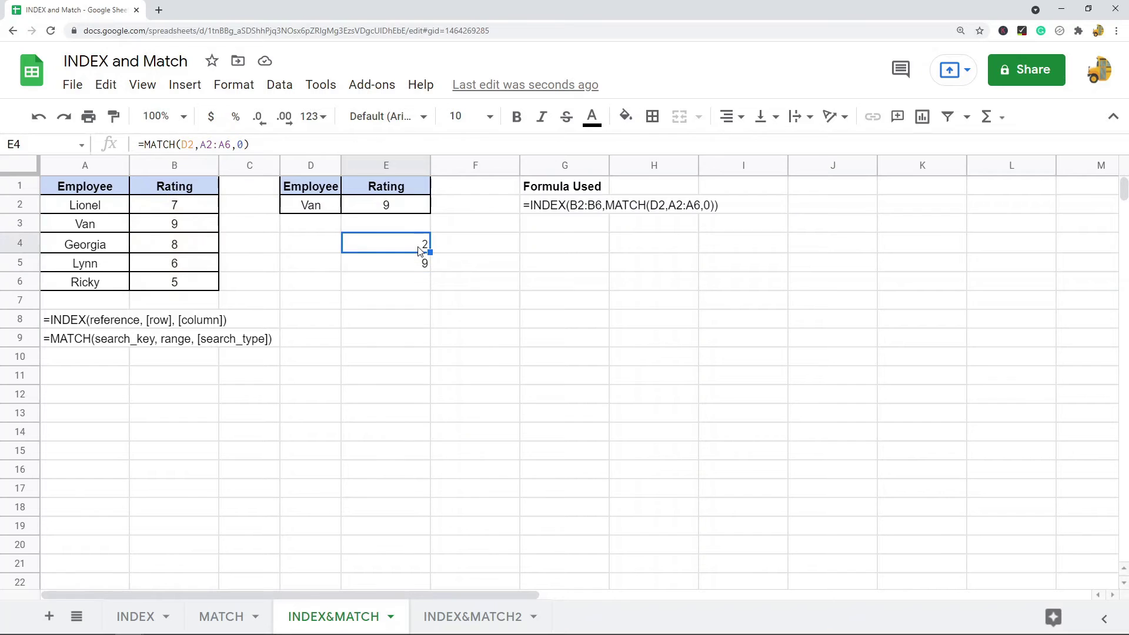
pyautogui.click(588, 213)
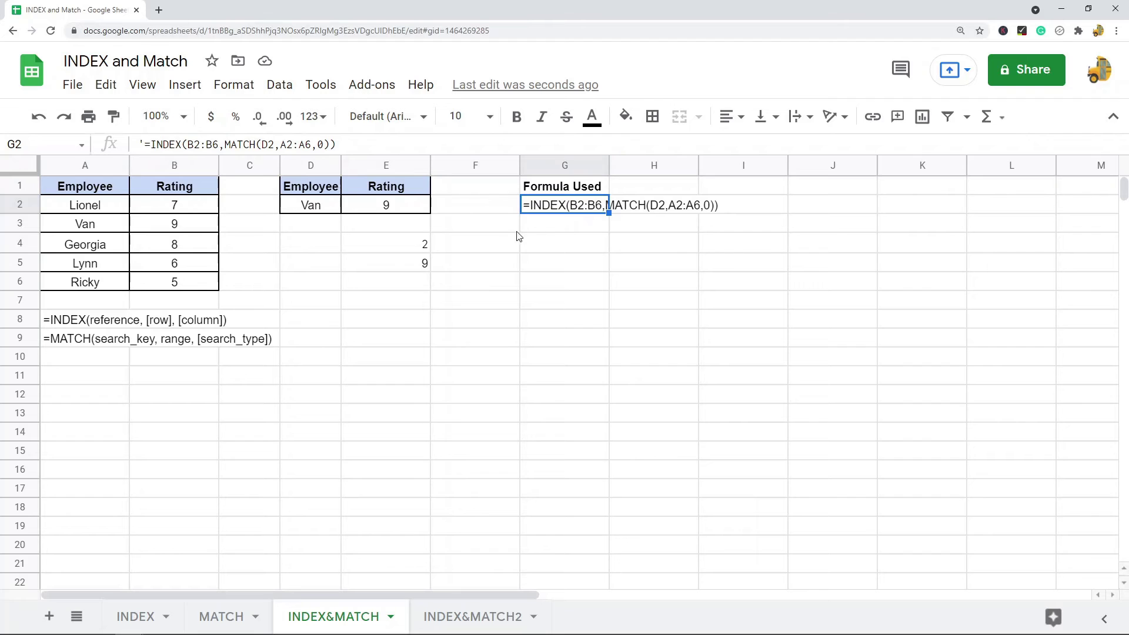
pyautogui.click(395, 263)
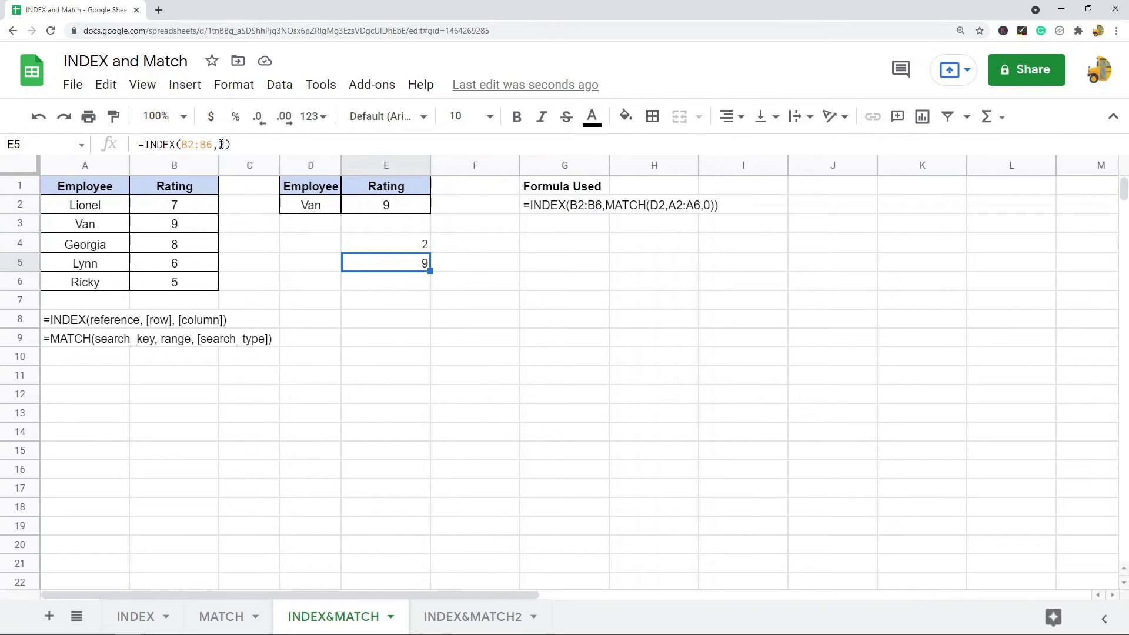
pyautogui.click(224, 144)
pyautogui.moveTo(225, 144); pyautogui.dragTo(179, 145)
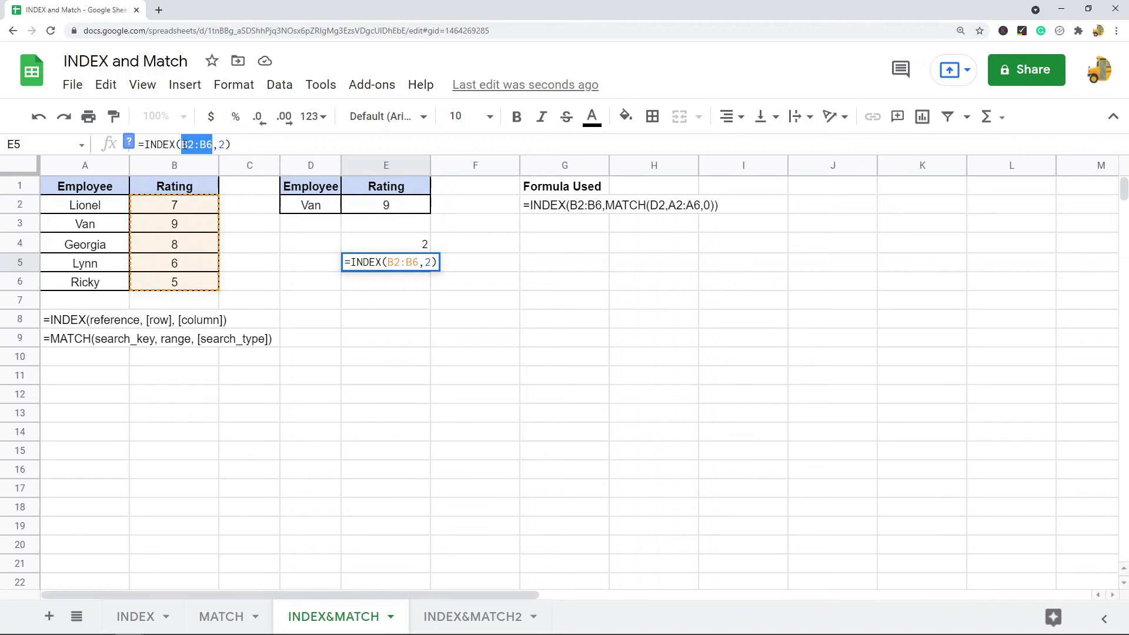
pyautogui.press('Escape')
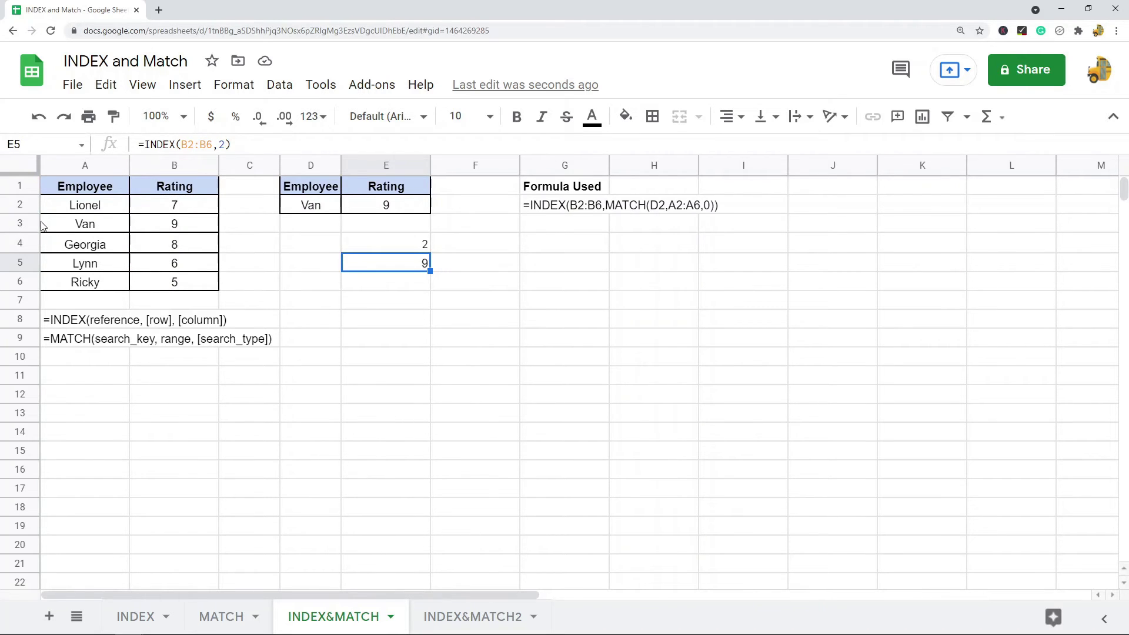
# - Compare the Employee and Rating columns of the table with the separate formulas in E4 and E5
pyautogui.click(444, 336)
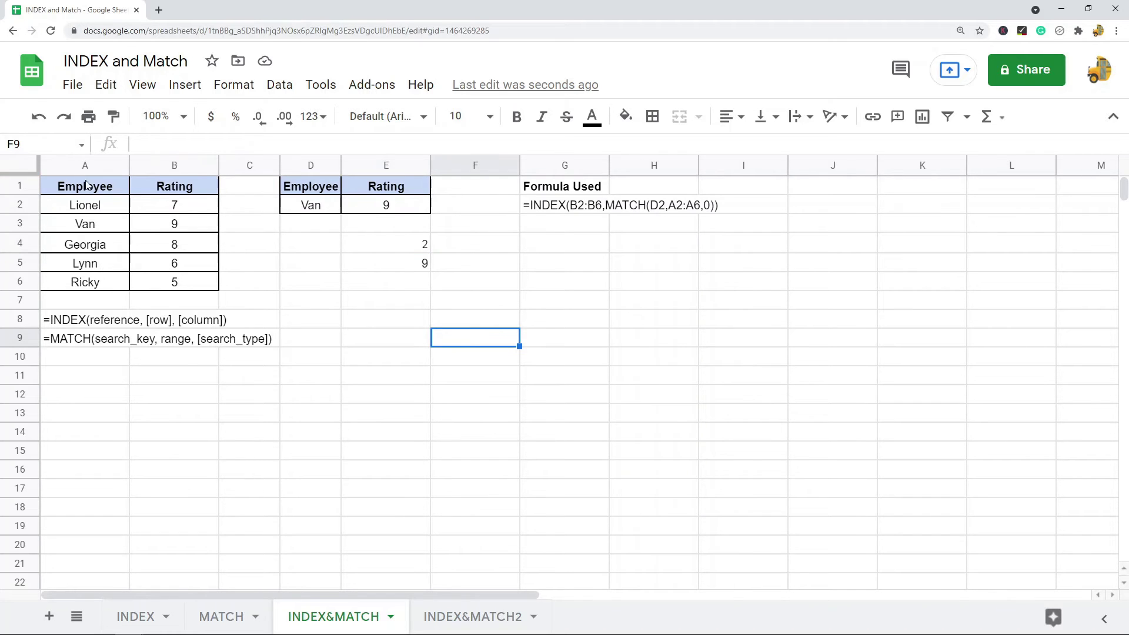
pyautogui.moveTo(101, 194); pyautogui.dragTo(88, 282)
pyautogui.moveTo(177, 191); pyautogui.dragTo(174, 282)
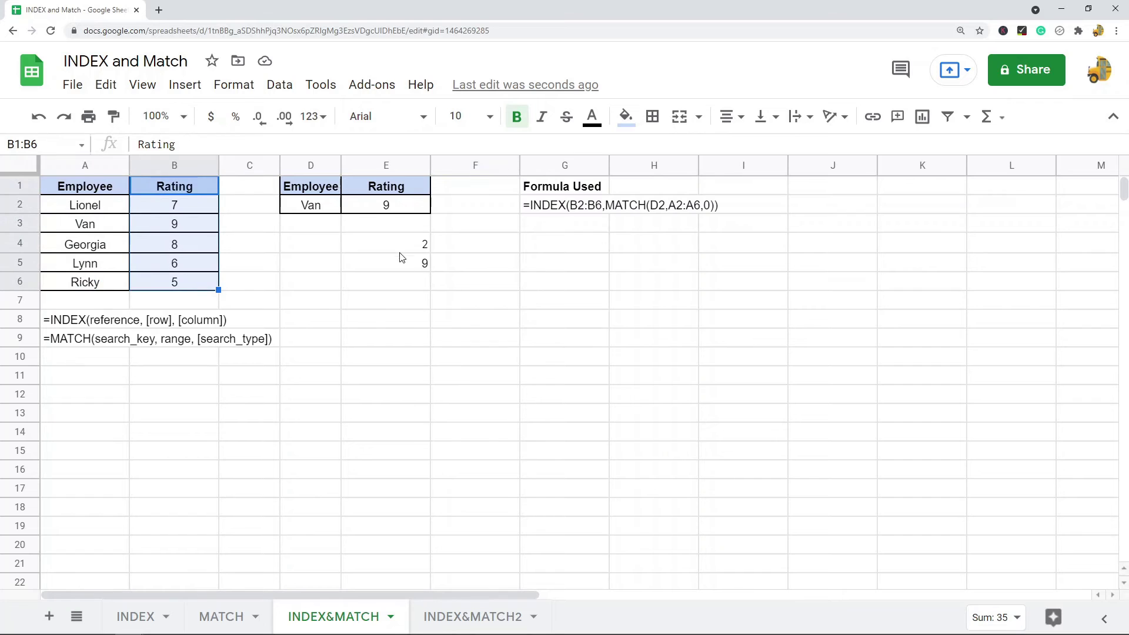
pyautogui.click(422, 249)
pyautogui.click(423, 267)
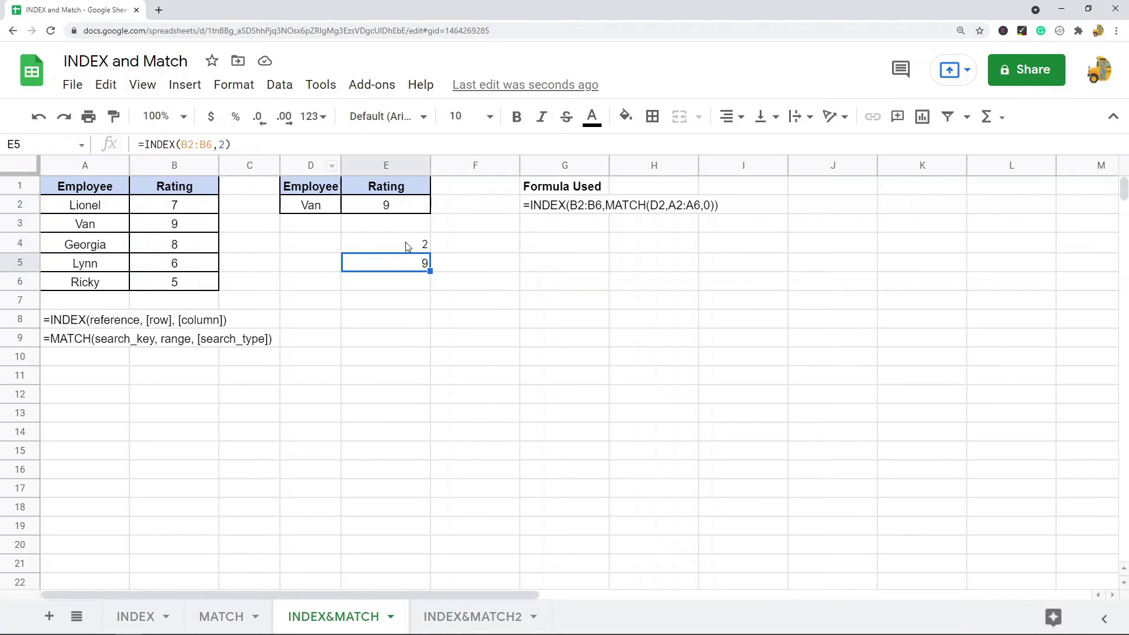
pyautogui.click(407, 245)
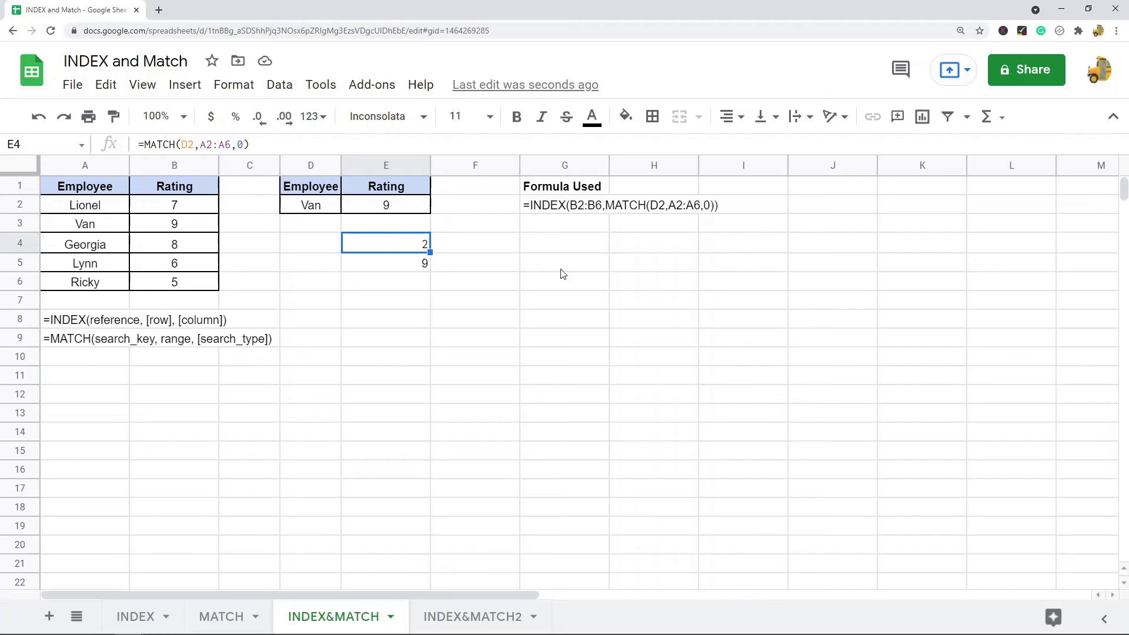
# - Review the optional row and column arguments in the INDEX syntax note in A8
pyautogui.click(75, 324)
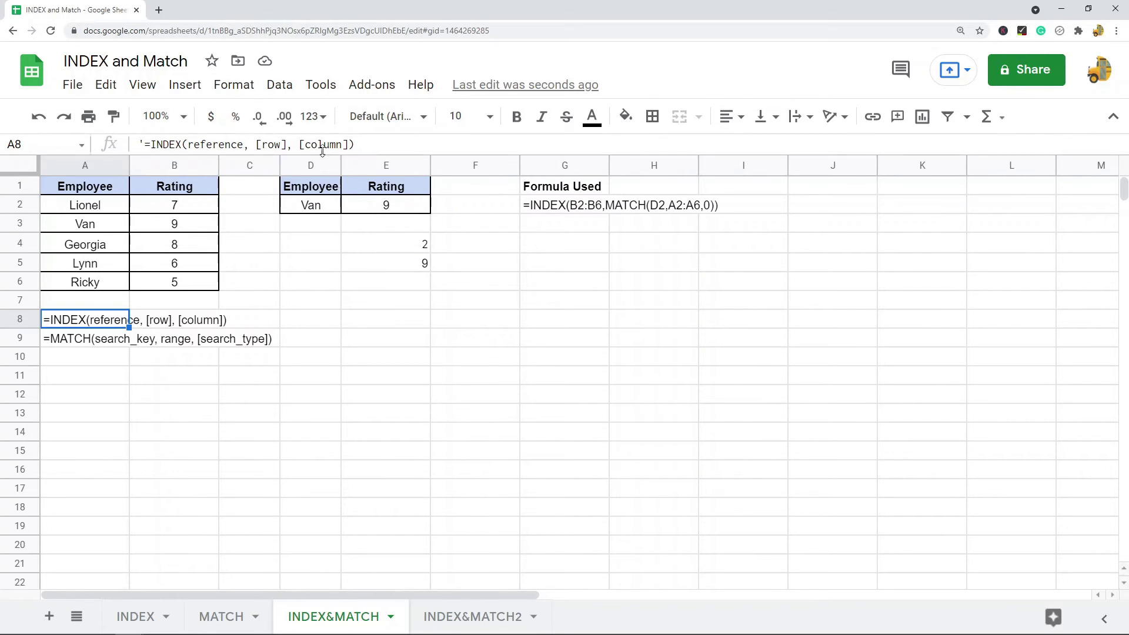
pyautogui.doubleClick(290, 144)
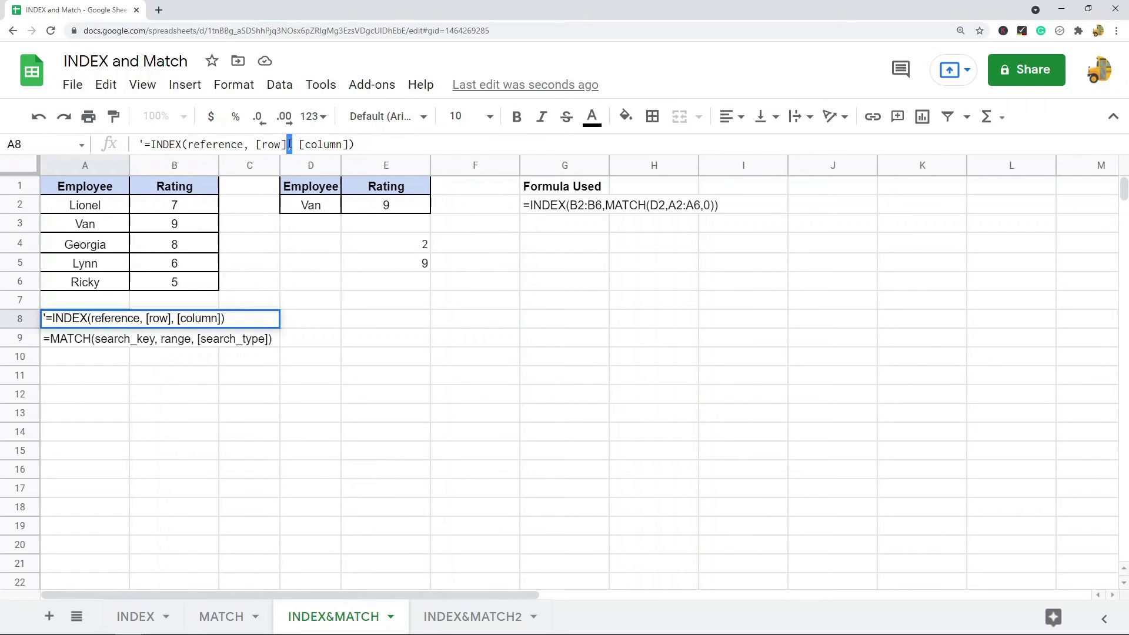
pyautogui.moveTo(287, 144); pyautogui.dragTo(256, 144)
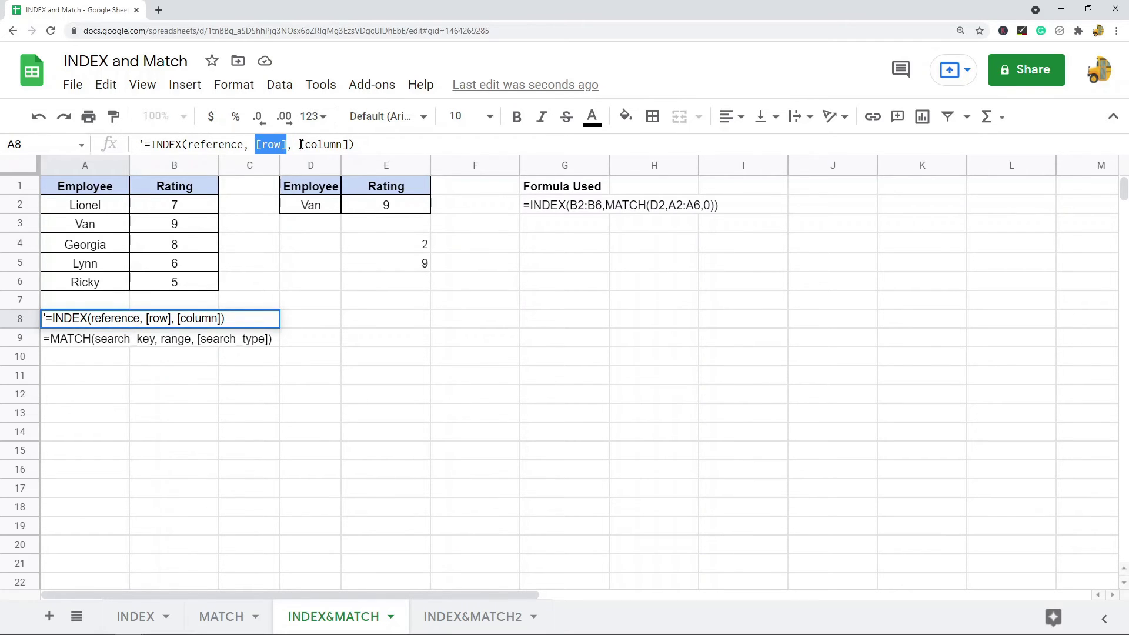
pyautogui.moveTo(348, 144); pyautogui.dragTo(299, 147)
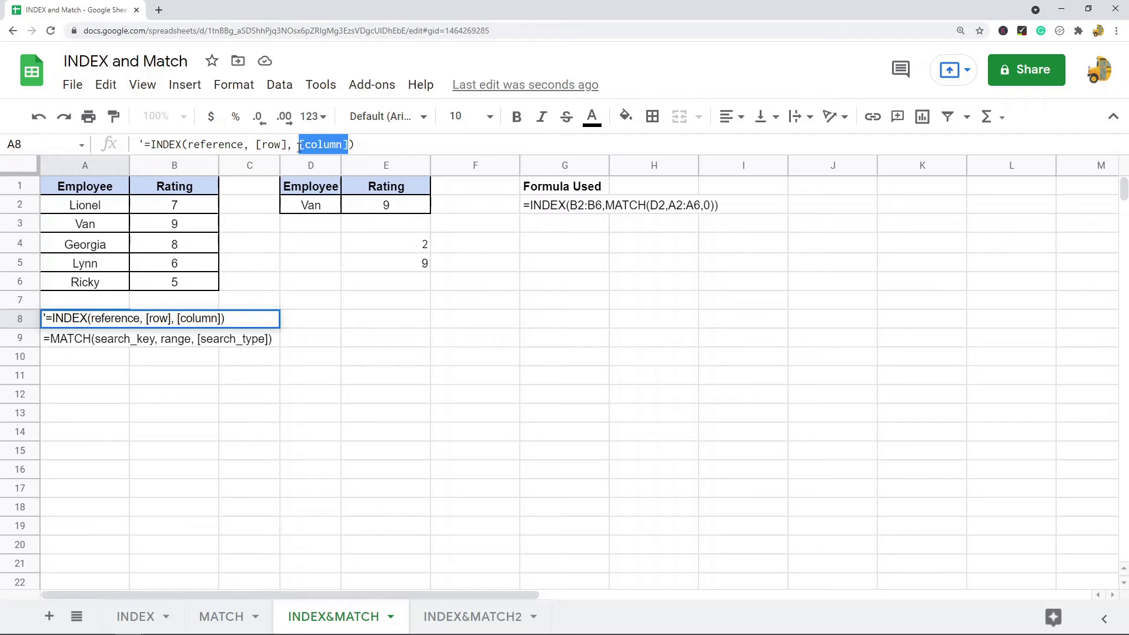
# - Open the INDEX&MATCH2 sheet and examine the monthly ratings table in A1:C6 and the Employee, Month and Rating lookup cells in E1:G2
pyautogui.click(493, 617)
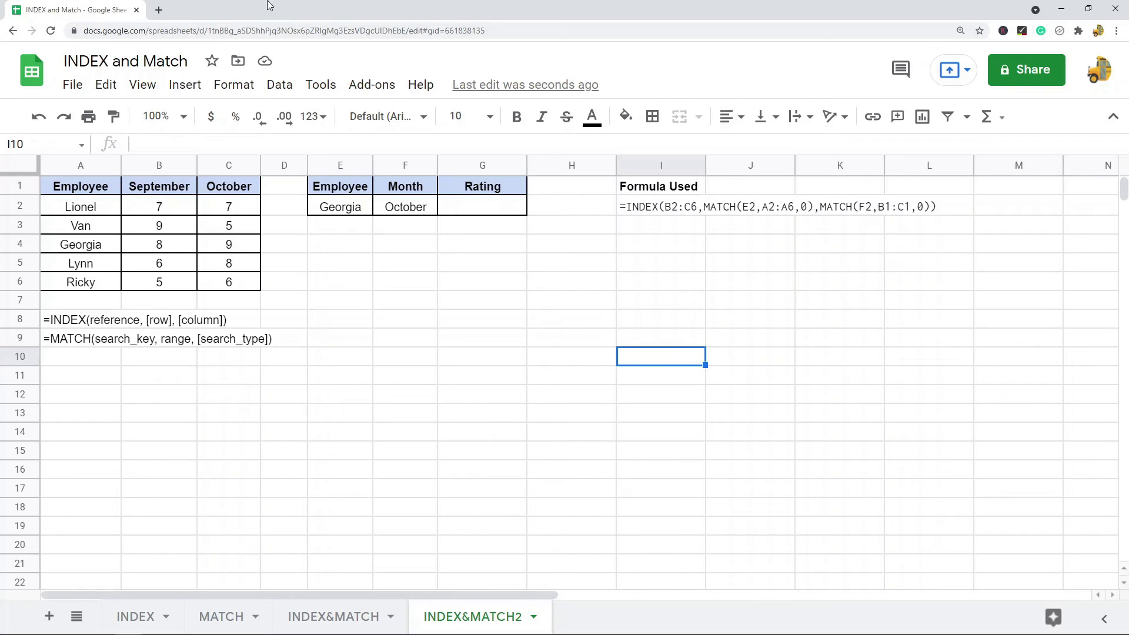
pyautogui.moveTo(88, 191); pyautogui.dragTo(218, 283)
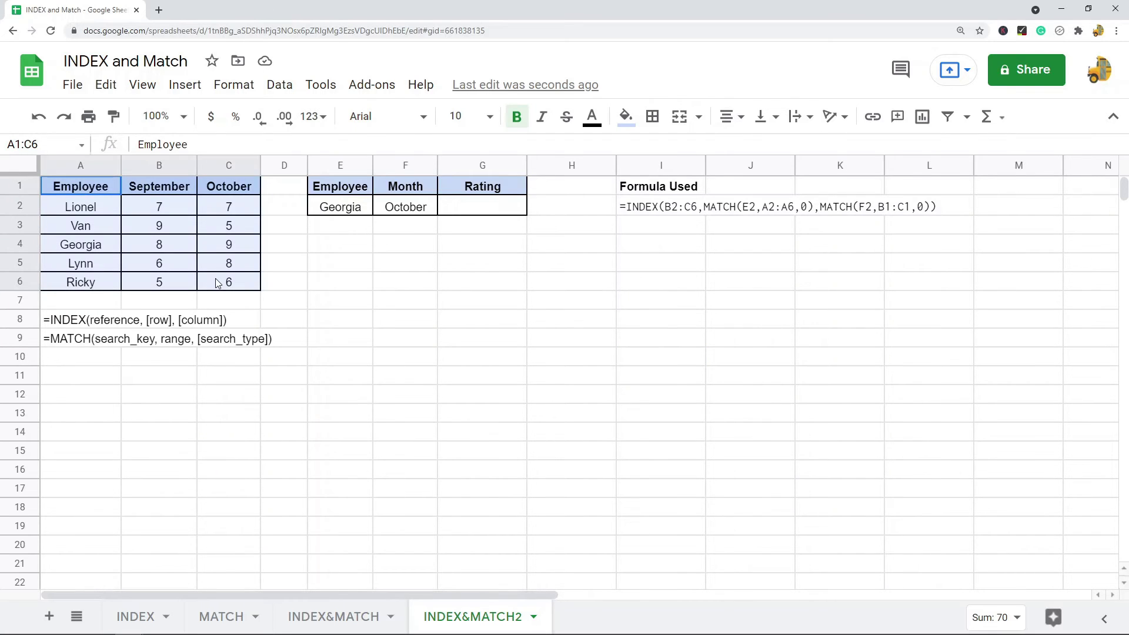
pyautogui.click(450, 269)
pyautogui.click(338, 184)
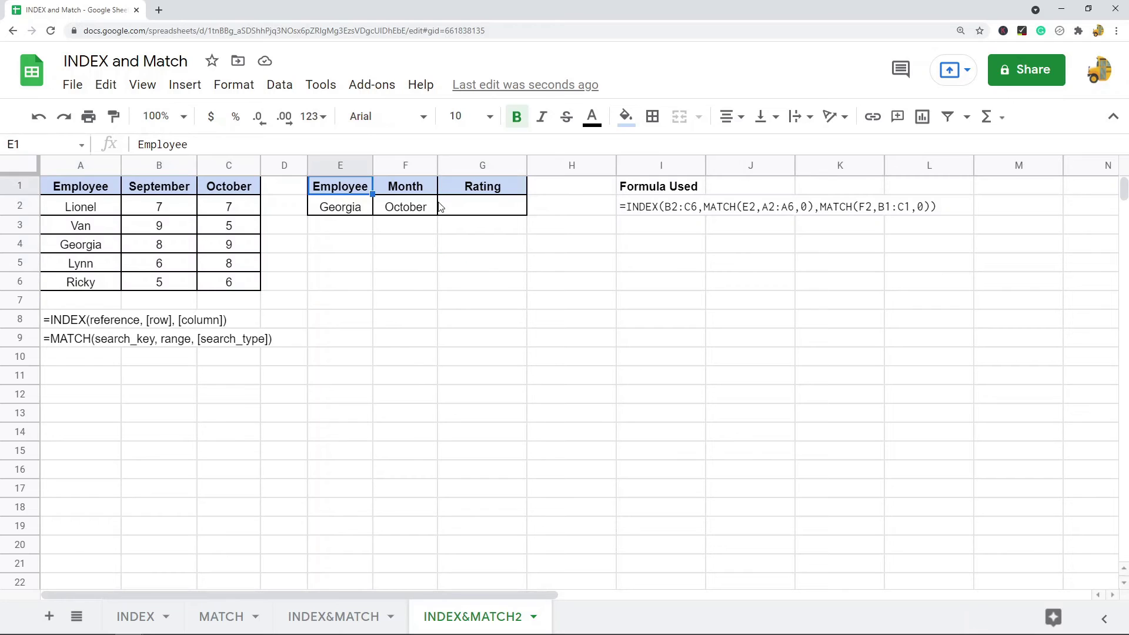
pyautogui.click(412, 189)
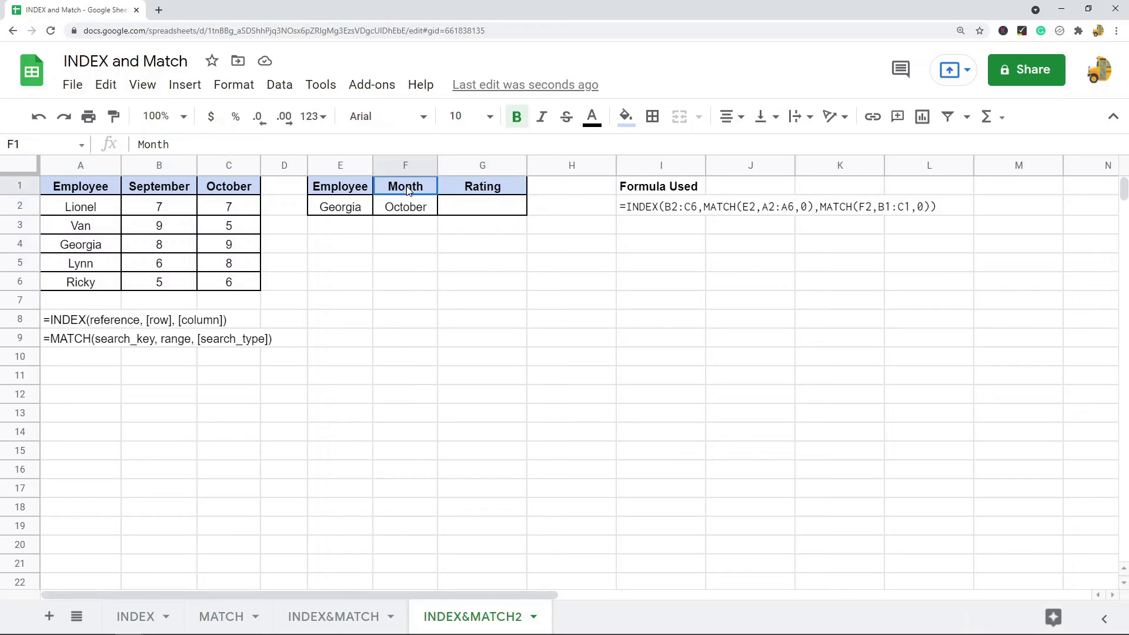
pyautogui.click(170, 196)
pyautogui.click(221, 211)
pyautogui.click(191, 209)
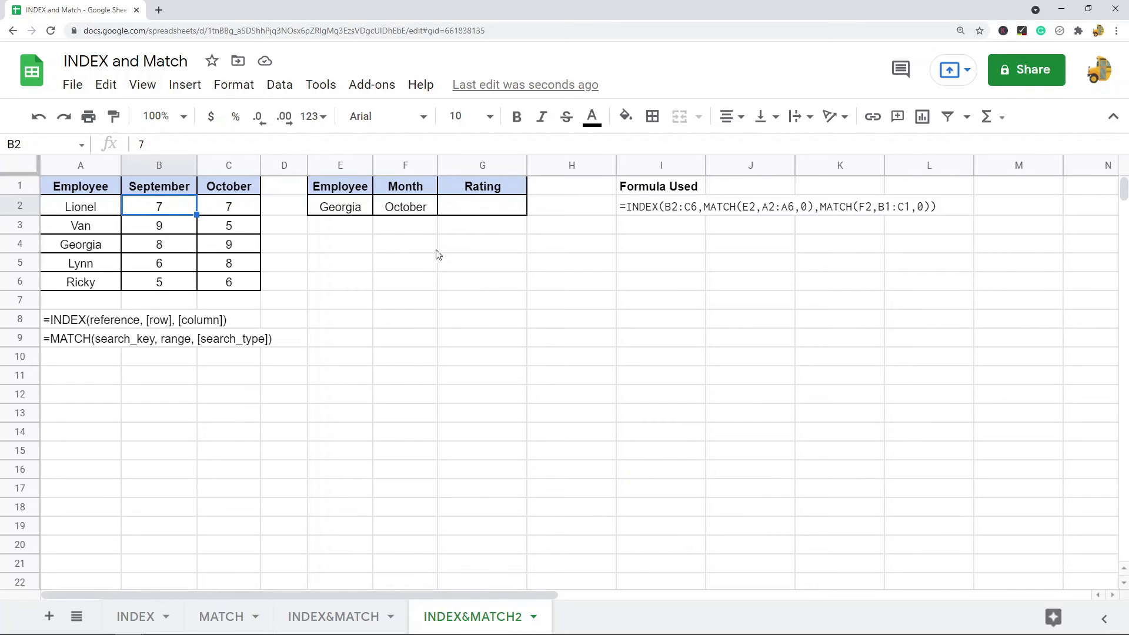
pyautogui.click(485, 211)
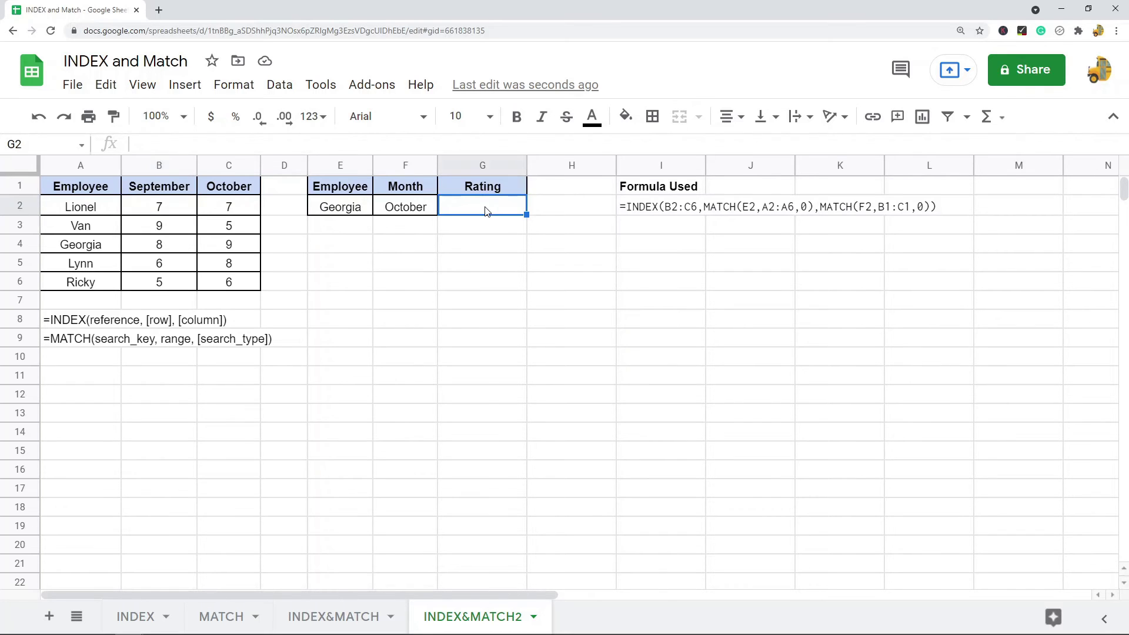
pyautogui.click(347, 208)
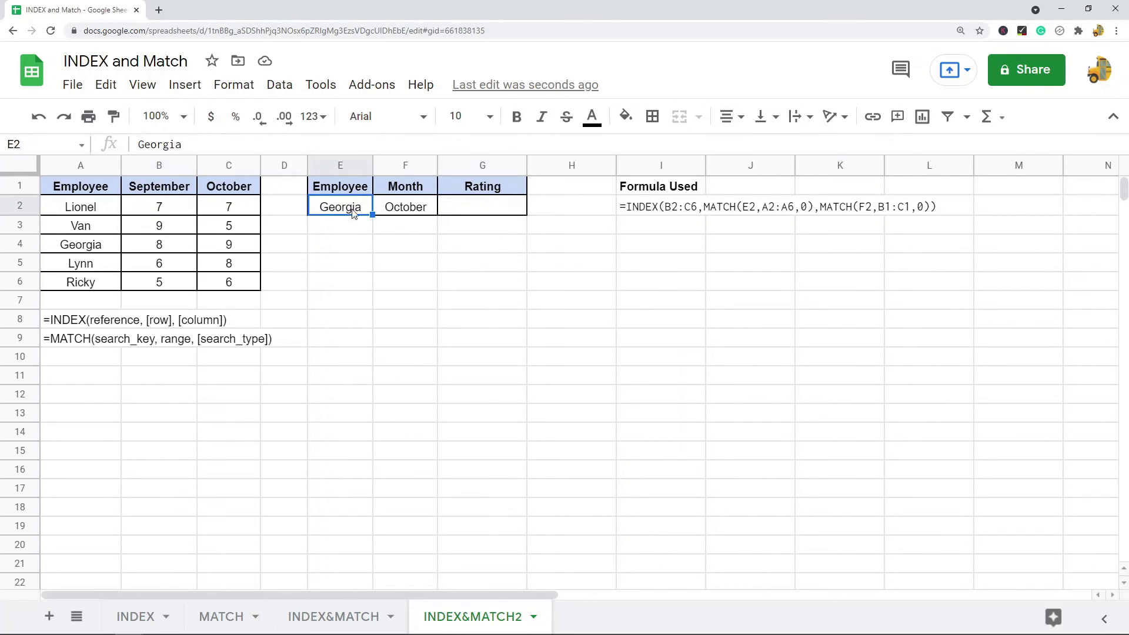
pyautogui.click(417, 212)
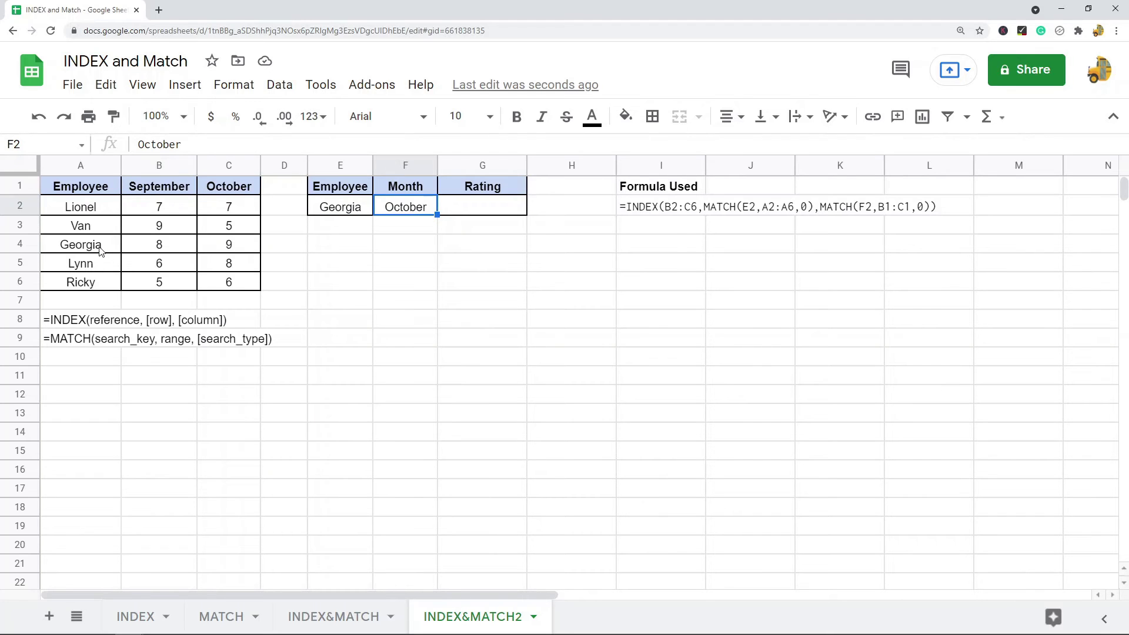
# - Start an INDEX formula in the Rating cell G2 with the ratings range B2:C6 as its reference
pyautogui.click(99, 249)
pyautogui.click(252, 247)
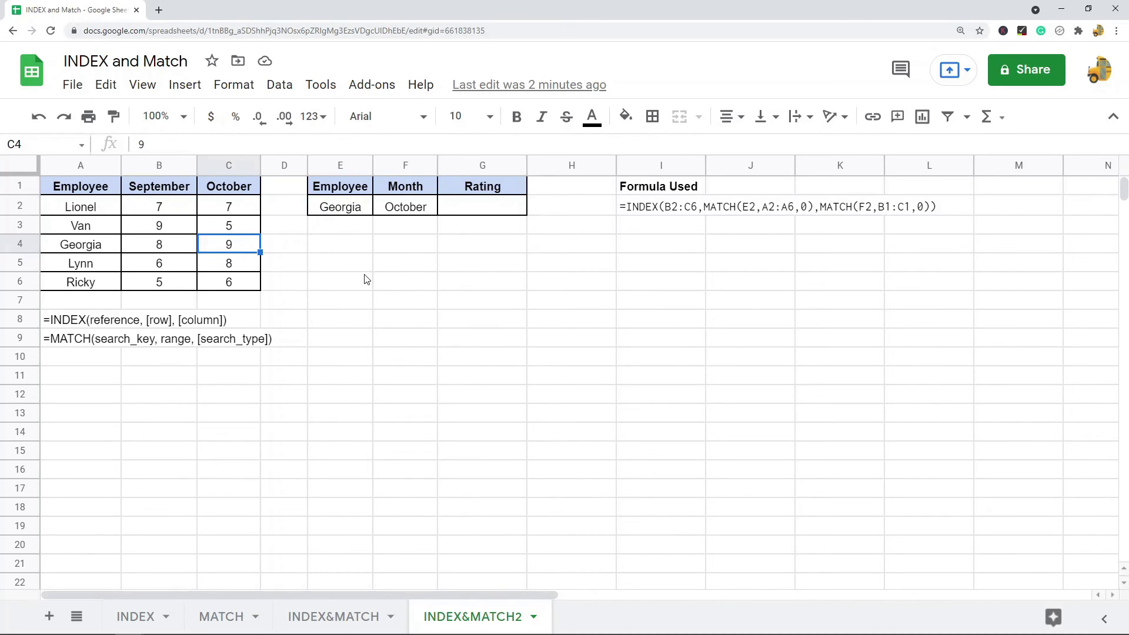
pyautogui.doubleClick(482, 208)
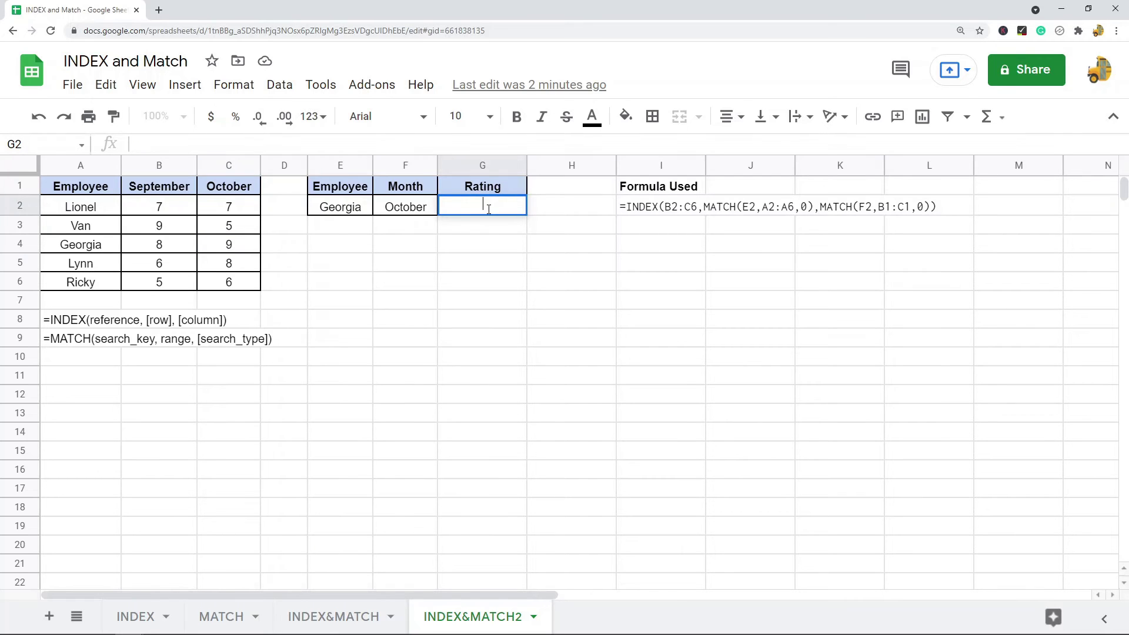
pyautogui.write('=index')
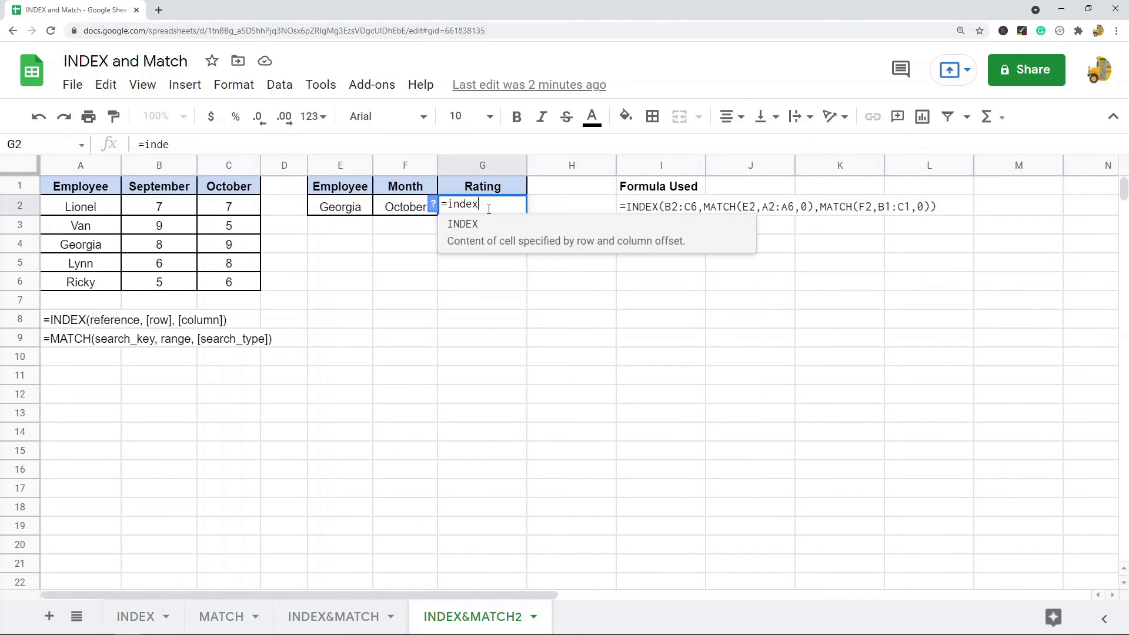
pyautogui.press('Tab')
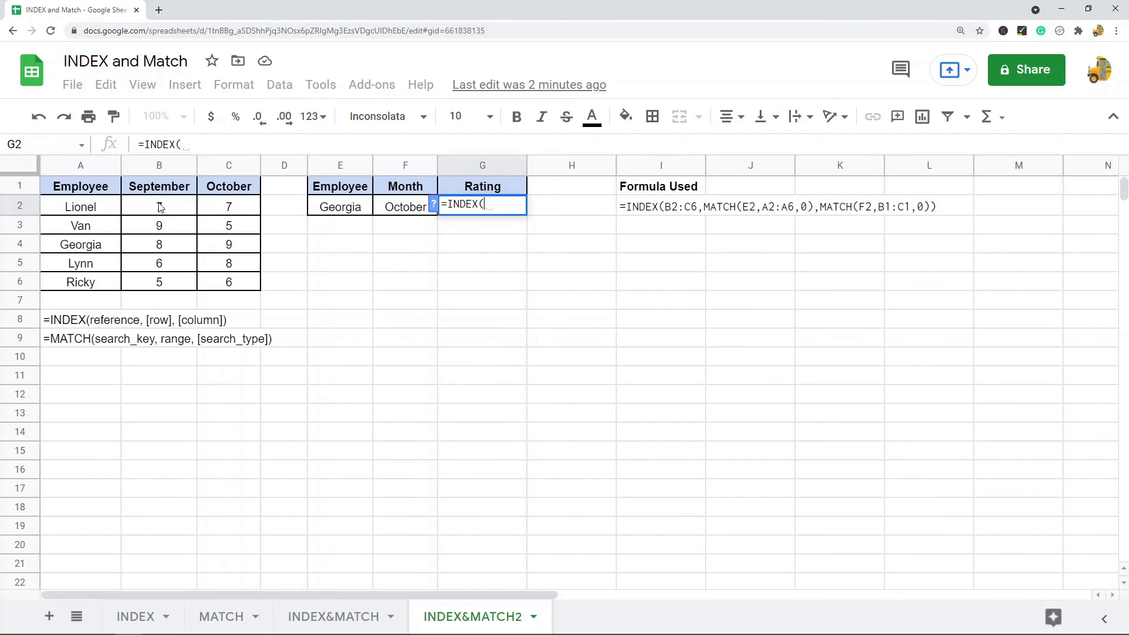
pyautogui.moveTo(166, 204); pyautogui.dragTo(232, 284)
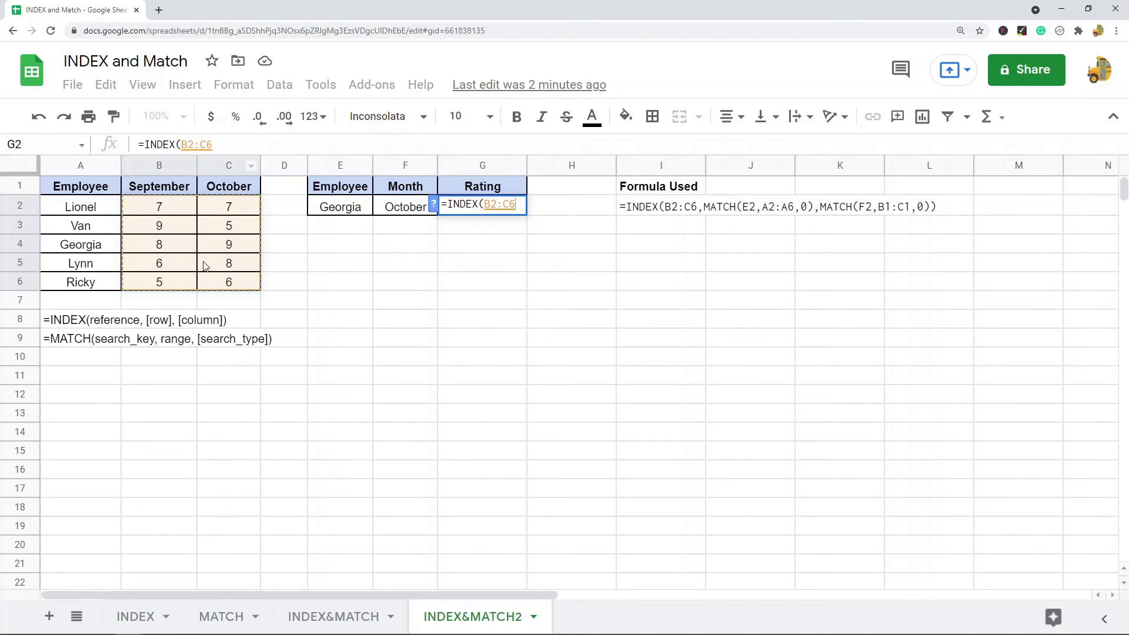
pyautogui.click(248, 142)
pyautogui.write(',')
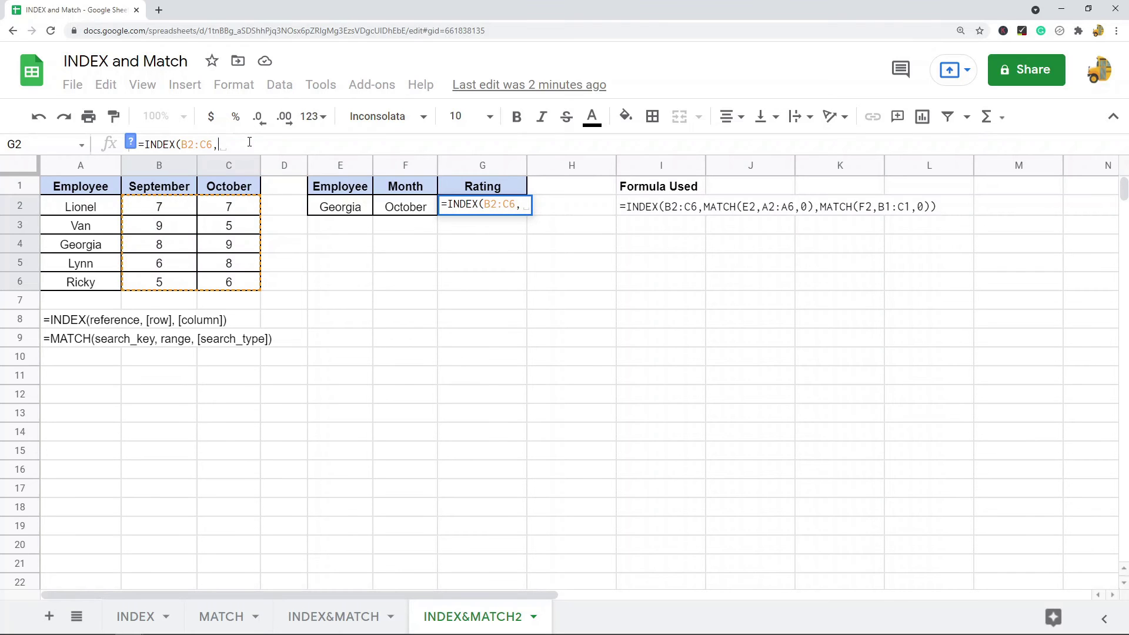
# - Add a MATCH function as the row argument in G2, looking up E2 in A2:A6 with search type 0
pyautogui.write('MATCH')
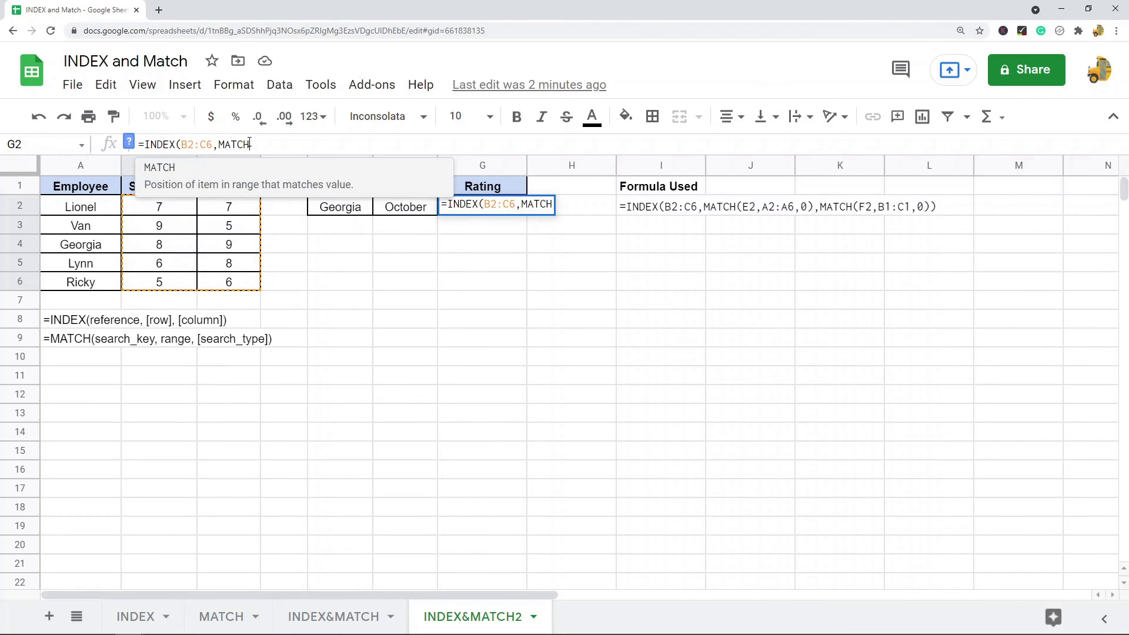
pyautogui.write('(')
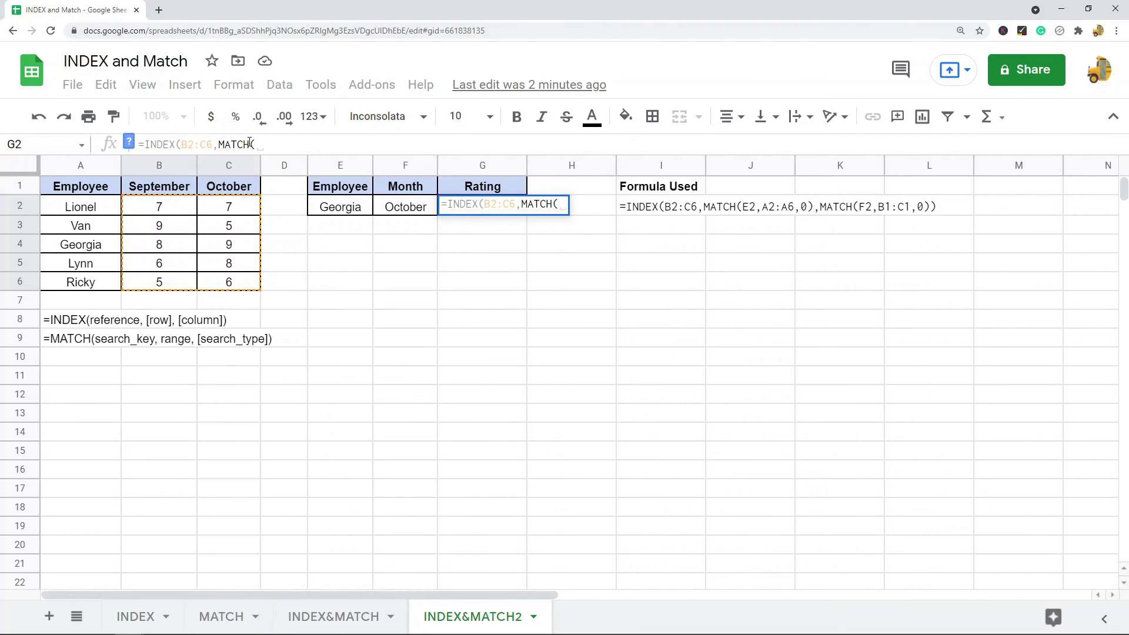
pyautogui.click(344, 211)
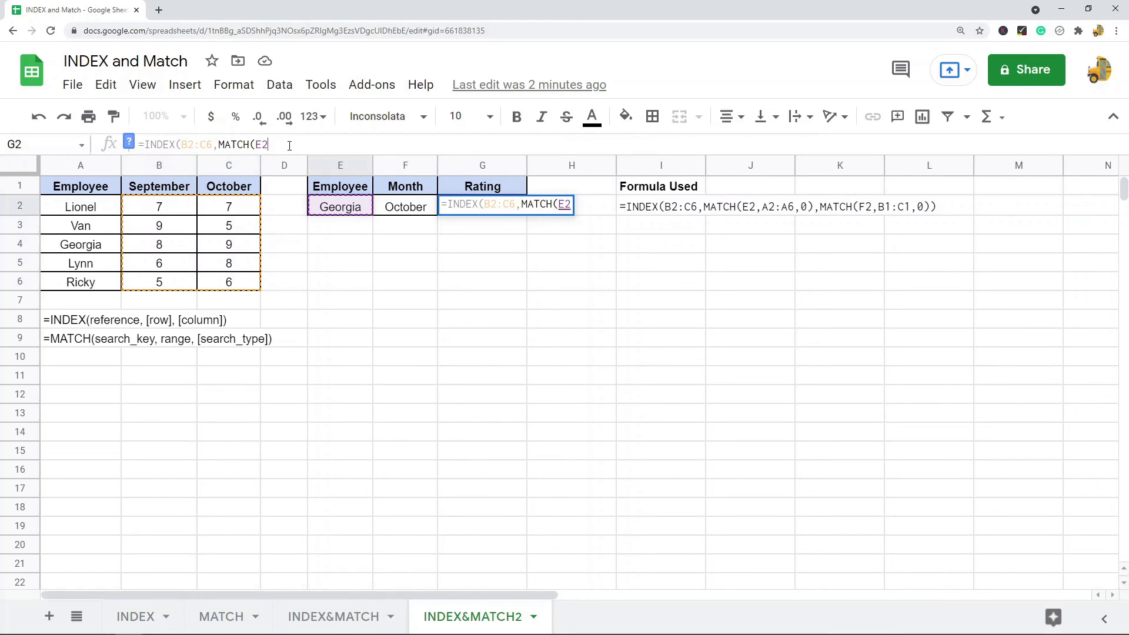
pyautogui.write(',')
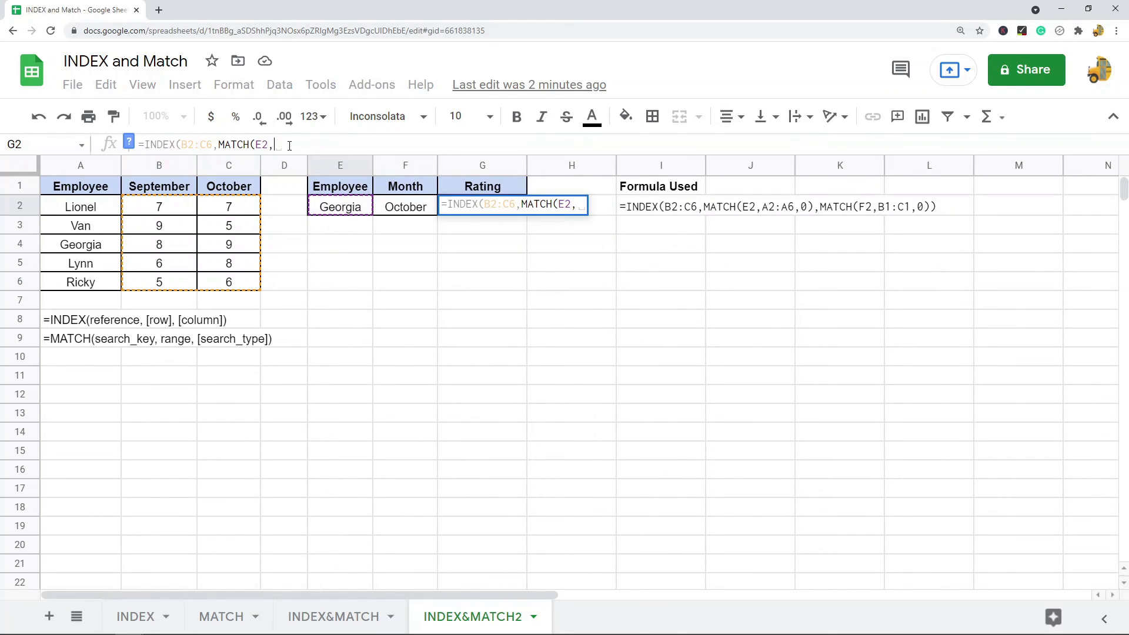
pyautogui.write('A2')
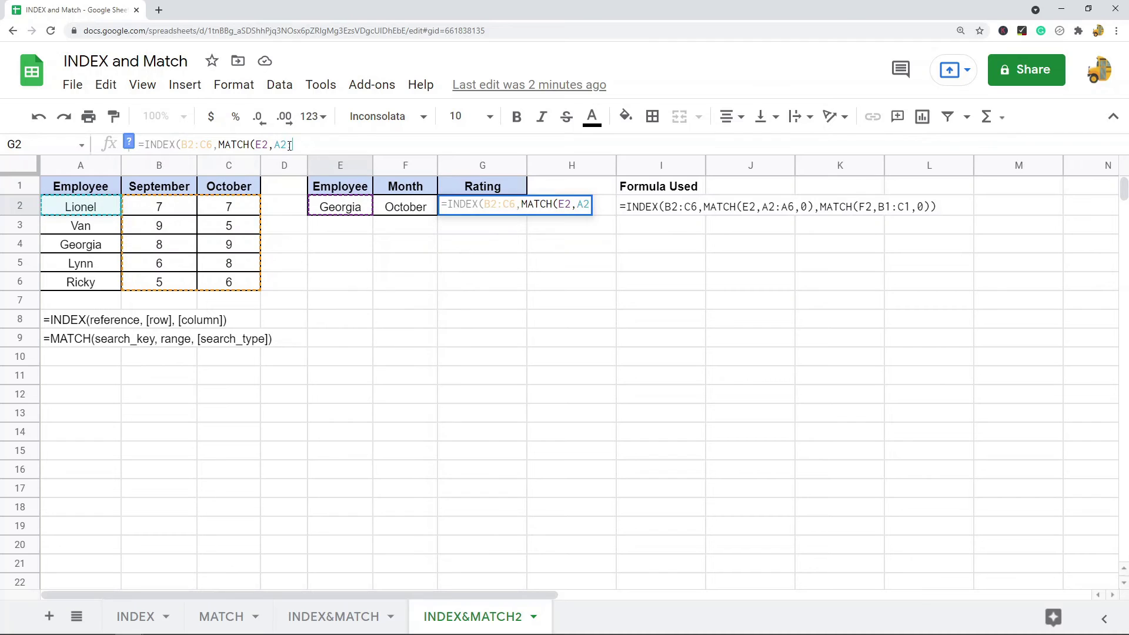
pyautogui.write(':A6')
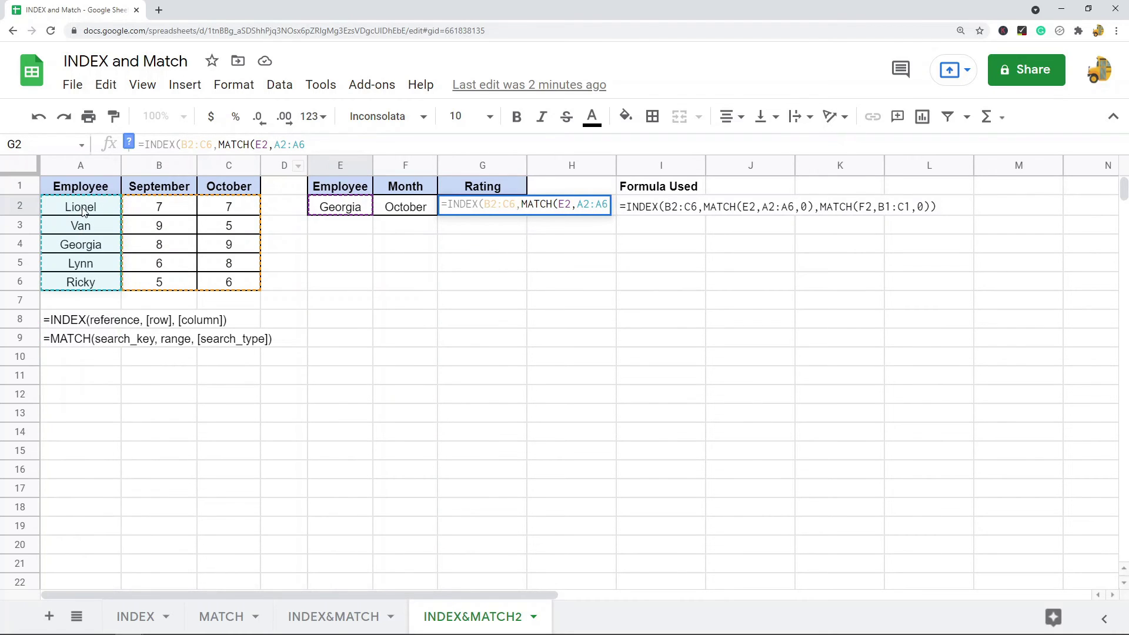
pyautogui.write(',0')
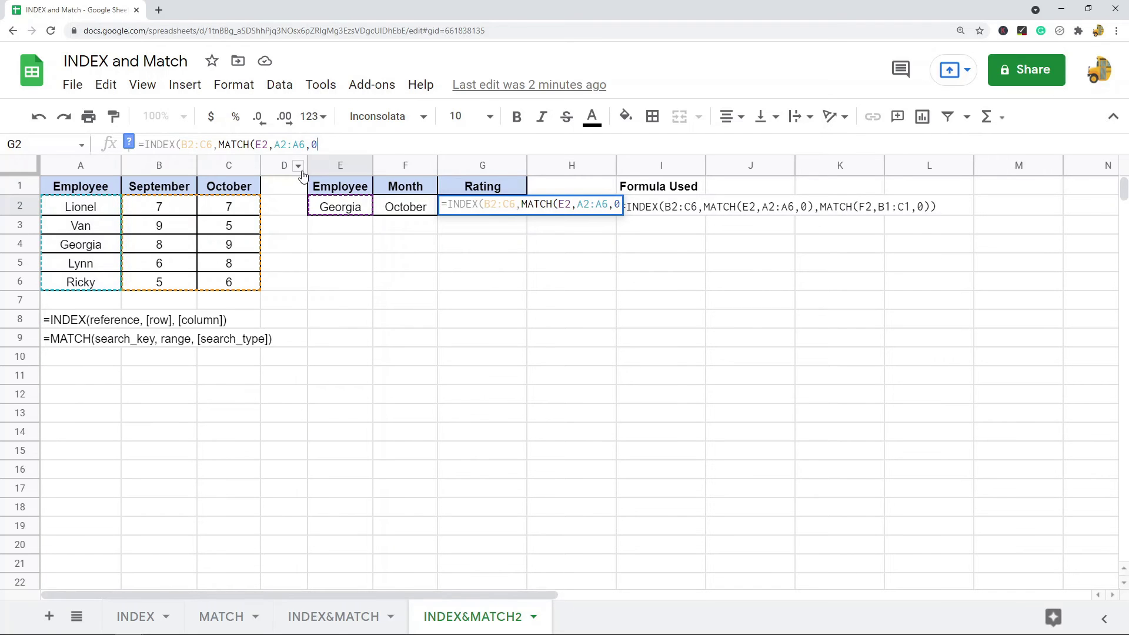
# - Add MATCH(F2,B1:C1,0) as the column argument and complete the INDEX formula in G2
pyautogui.write('),MATCH(')
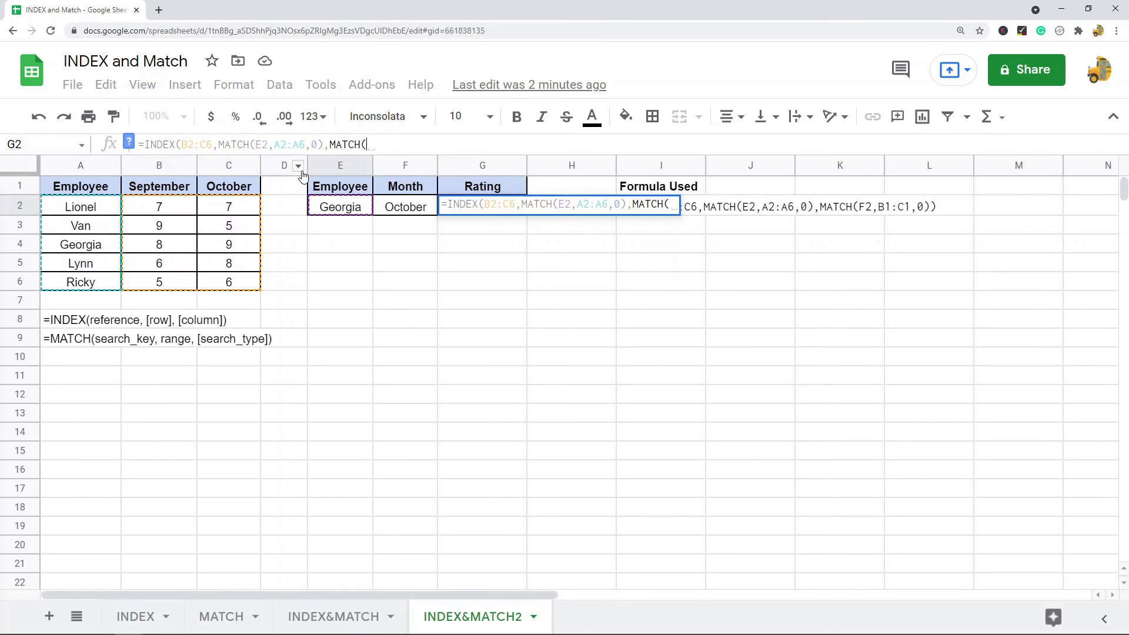
pyautogui.click(408, 210)
pyautogui.write(',')
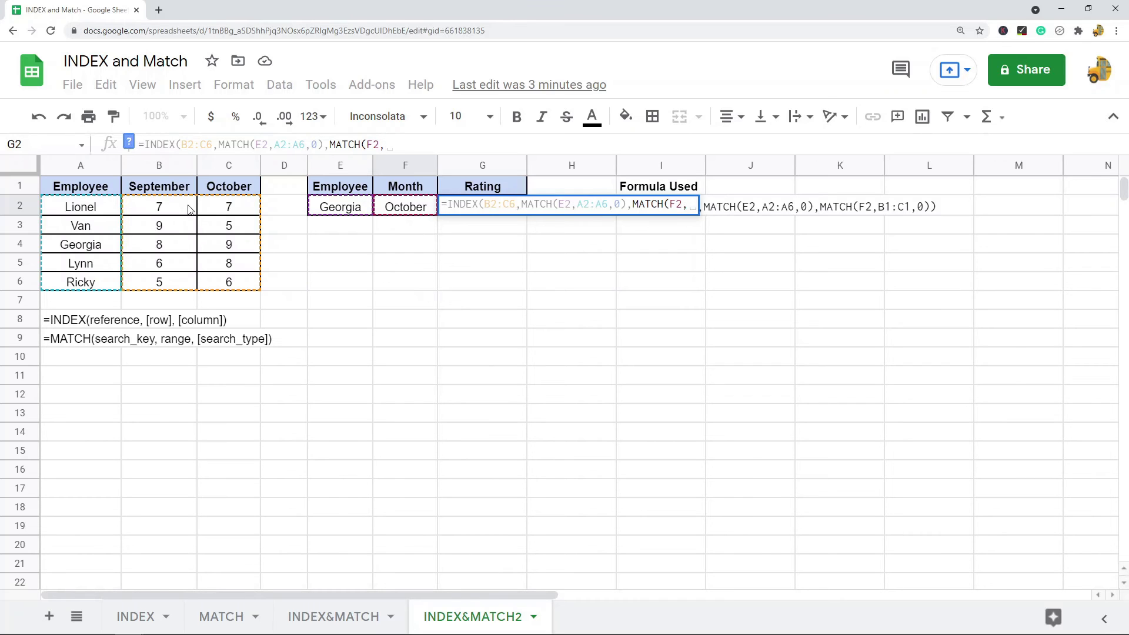
pyautogui.moveTo(174, 189); pyautogui.dragTo(225, 188)
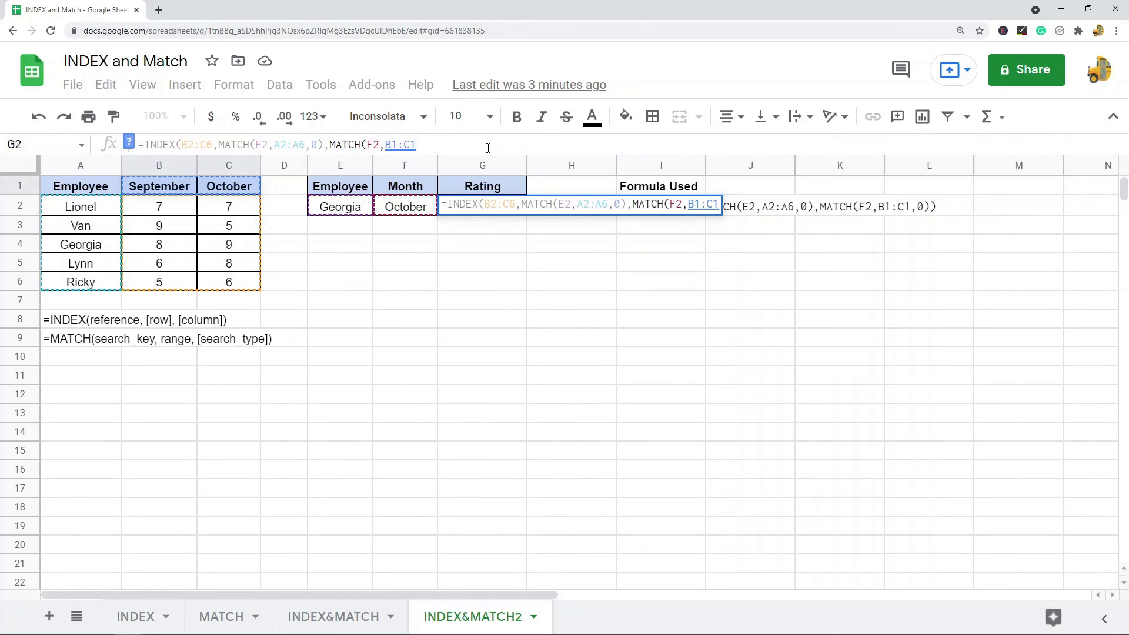
pyautogui.write(',0')
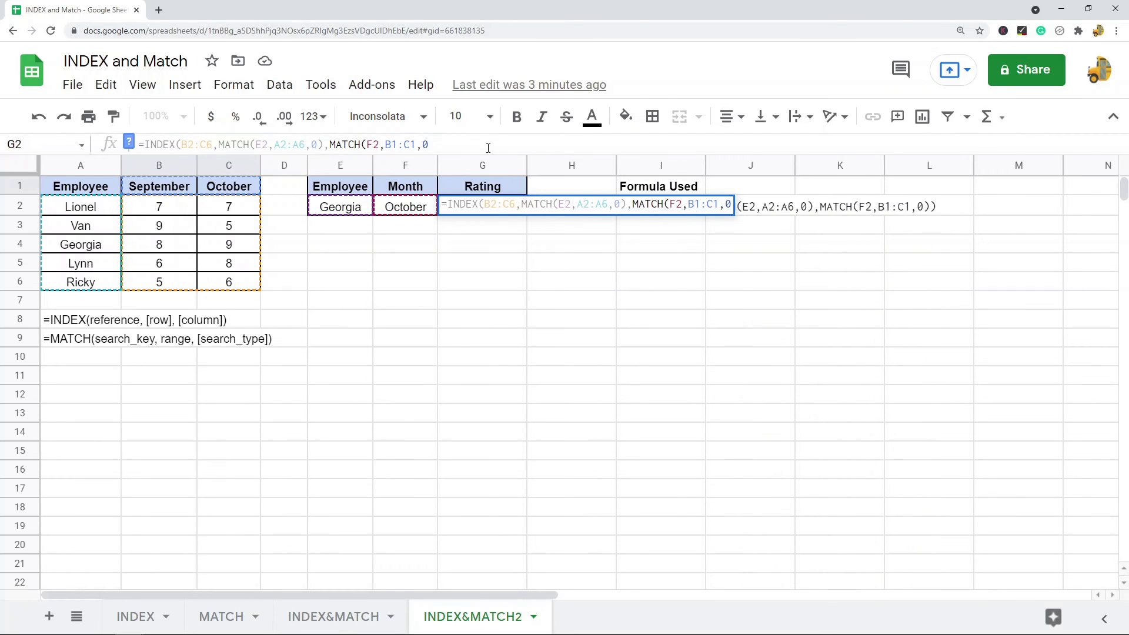
pyautogui.write('))')
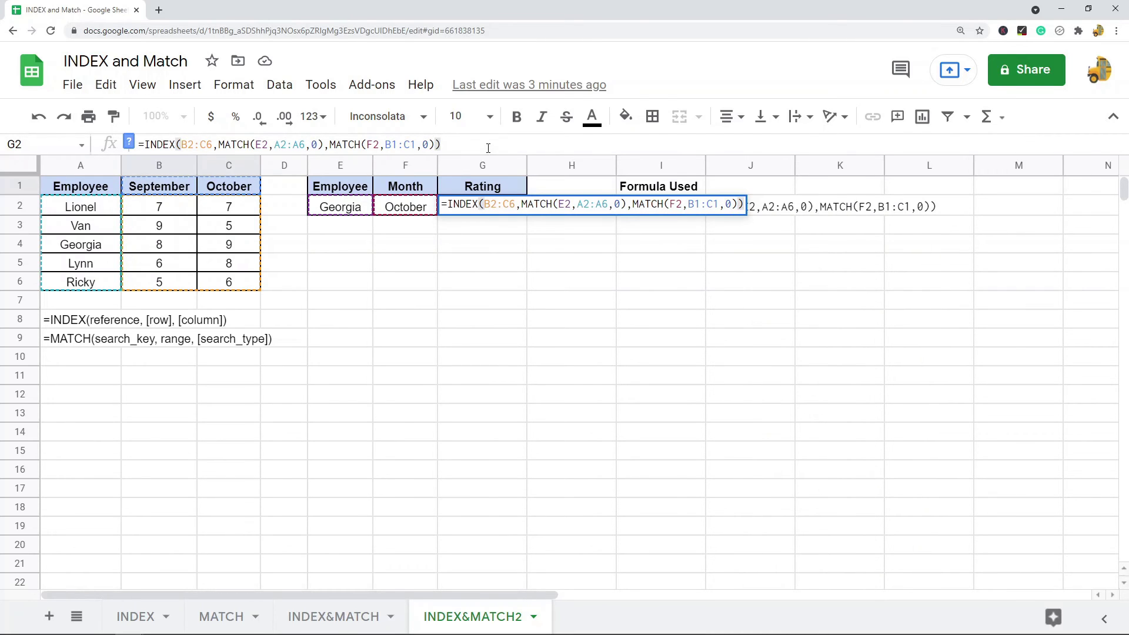
pyautogui.press('Return')
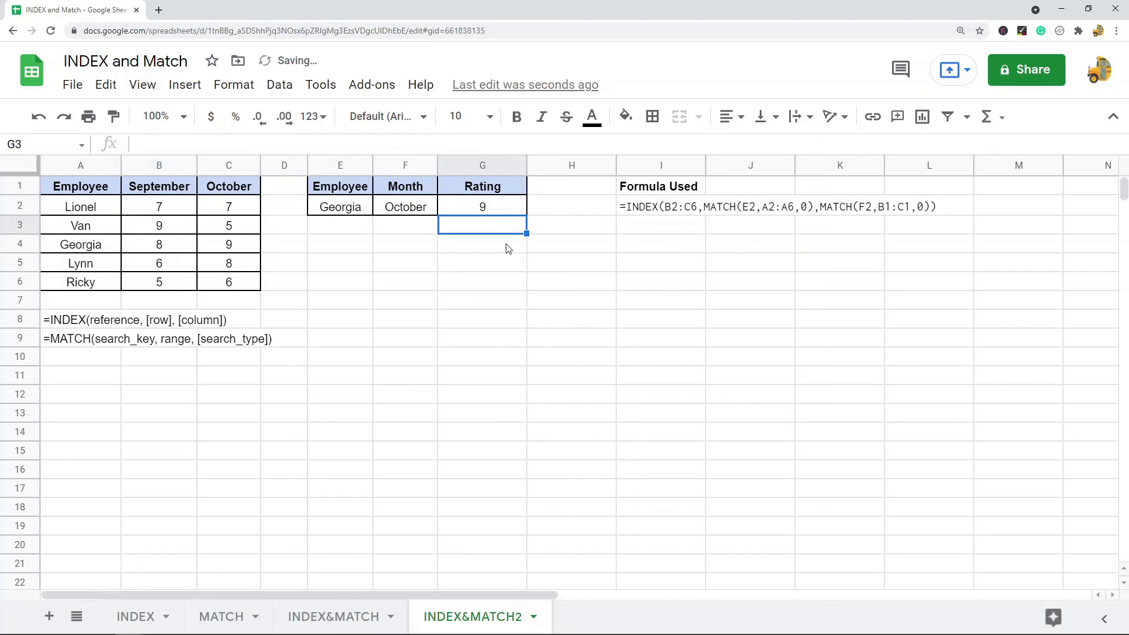
# - Copy the month MATCH portion of G2's formula into F5 as the text MATCH(F2,B1:C1,0))
pyautogui.click(491, 211)
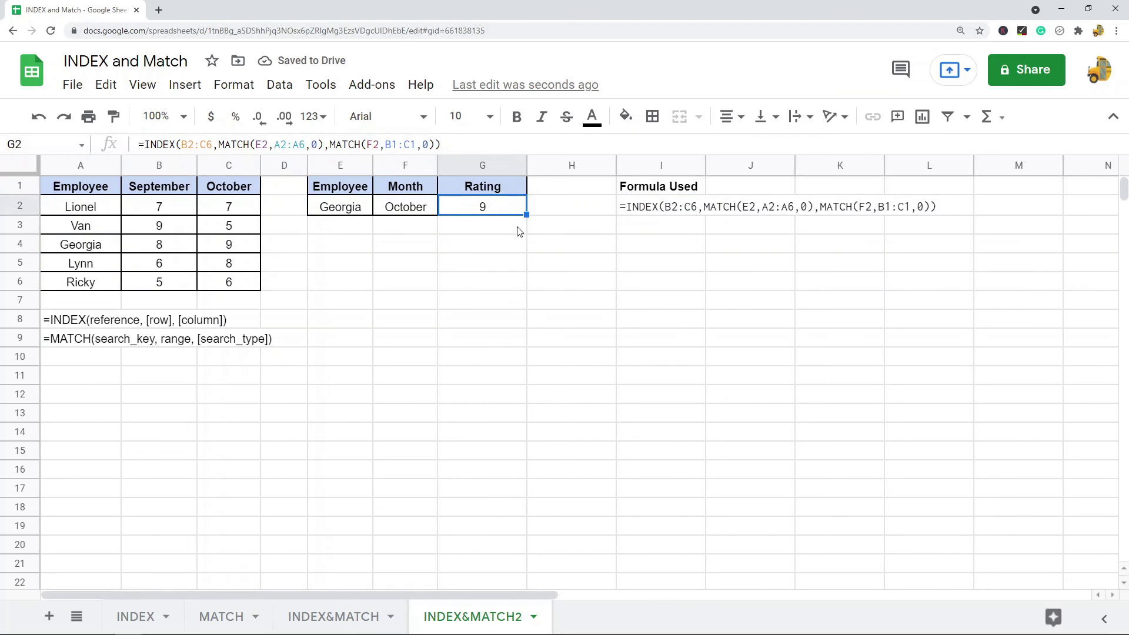
pyautogui.moveTo(440, 143); pyautogui.dragTo(329, 144)
pyautogui.hotkey('ctrl', 'c')
pyautogui.click(420, 270)
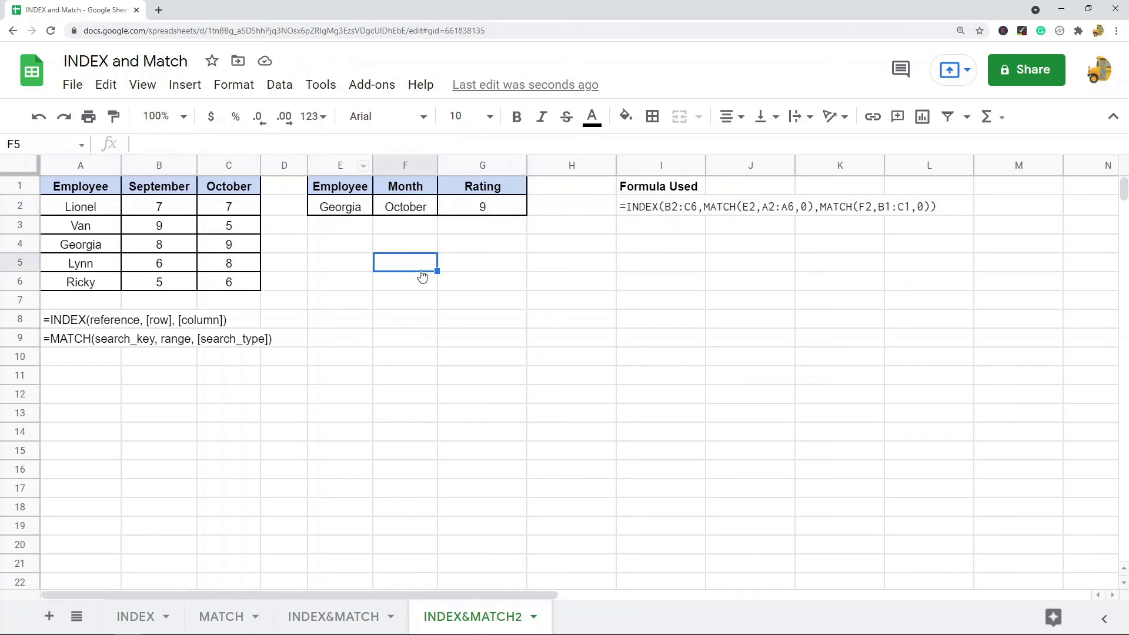
pyautogui.rightClick(420, 269)
pyautogui.moveTo(454, 194)
pyautogui.click(658, 207)
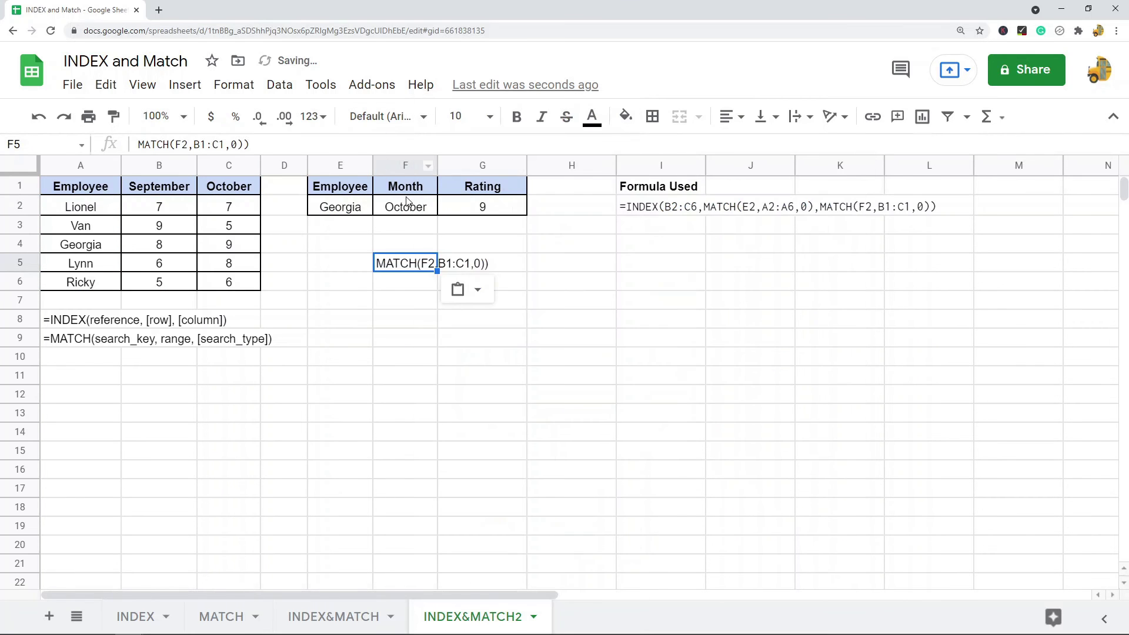
# - Copy the employee MATCH portion of G2's formula into F6 as the text MATCH(E2,A2:A6,0)
pyautogui.press('Up')
pyautogui.press('Up')
pyautogui.press('Up')
pyautogui.press('Right')
pyautogui.moveTo(324, 144); pyautogui.dragTo(219, 144)
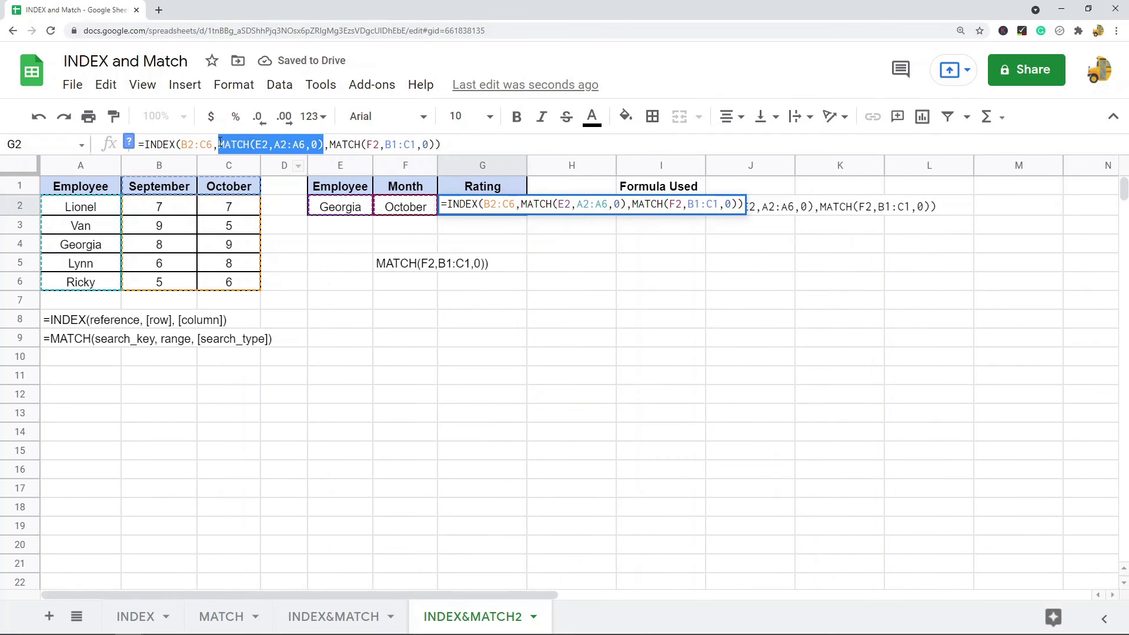
pyautogui.click(406, 283)
pyautogui.rightClick(405, 283)
pyautogui.moveTo(530, 209)
pyautogui.click(682, 202)
pyautogui.click(523, 403)
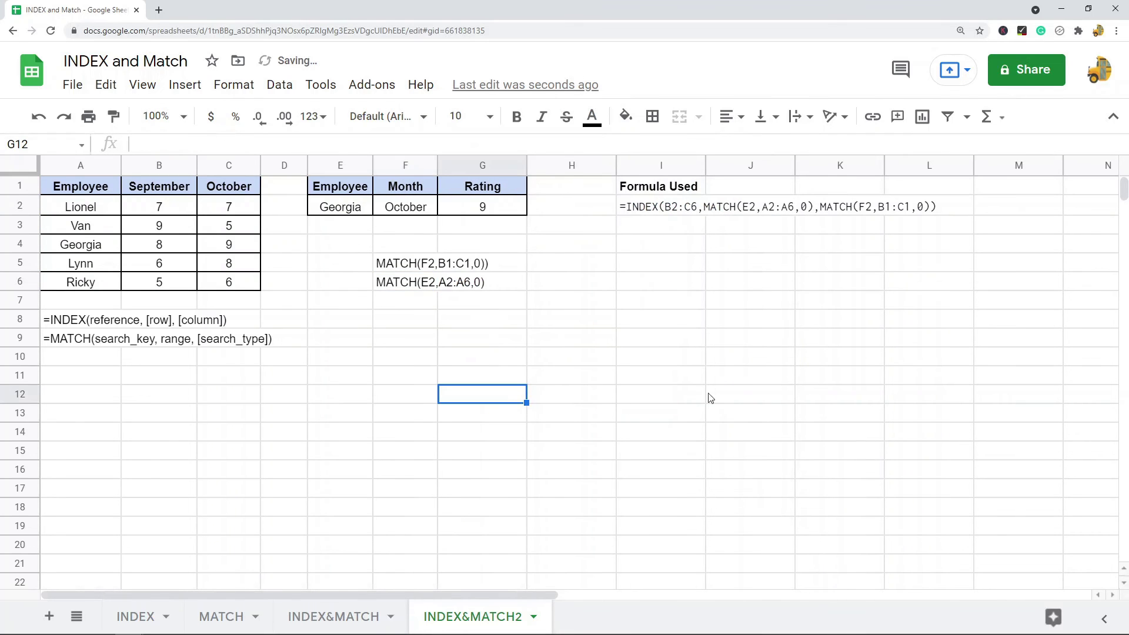
# - Compare the month MATCH text in F5 with its search key in F2 and the month headers in B1:C1
pyautogui.click(399, 268)
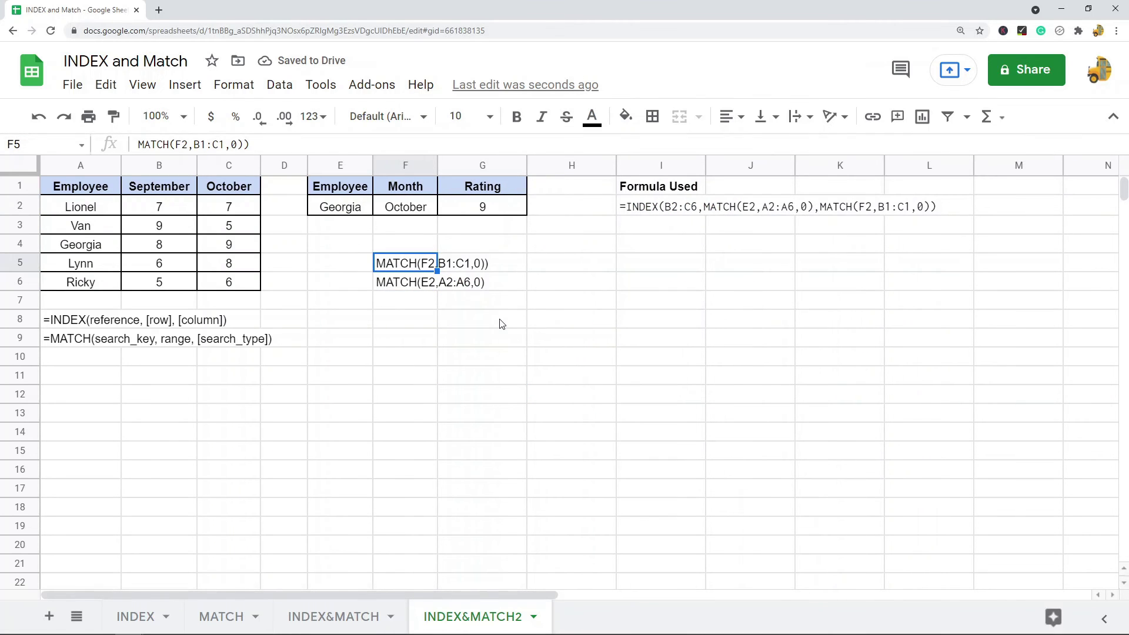
pyautogui.click(484, 382)
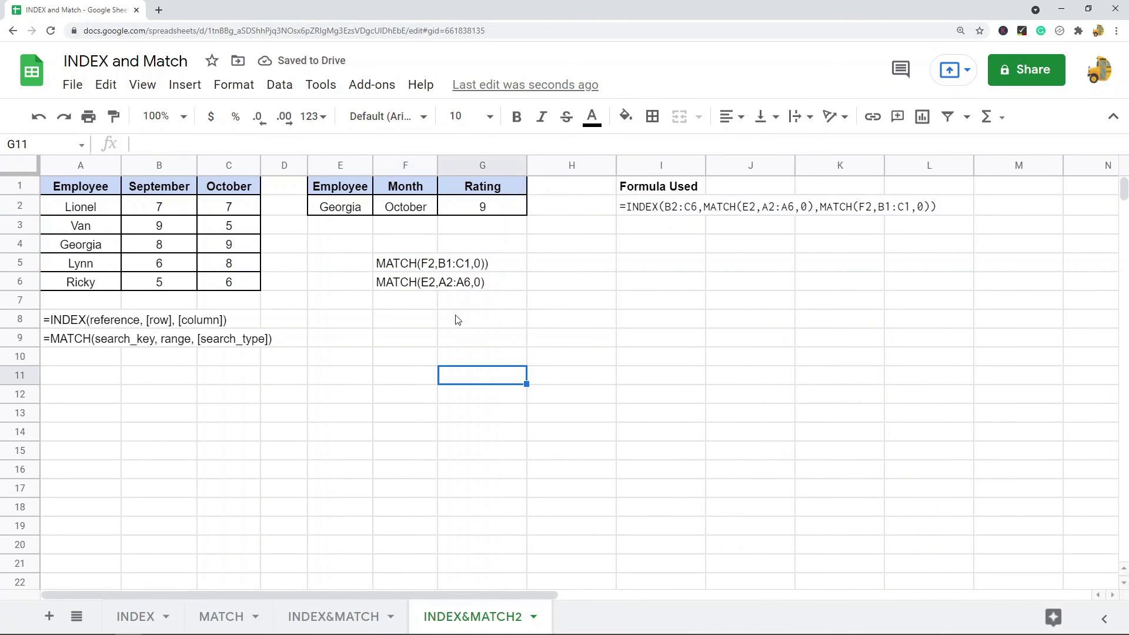
pyautogui.click(405, 268)
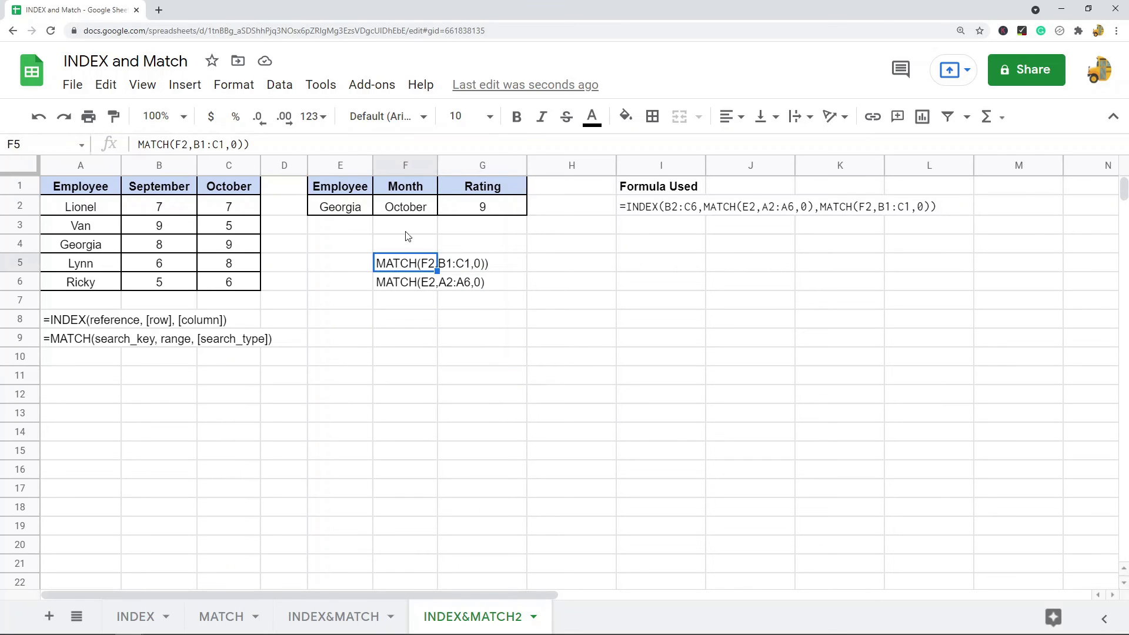
pyautogui.click(408, 211)
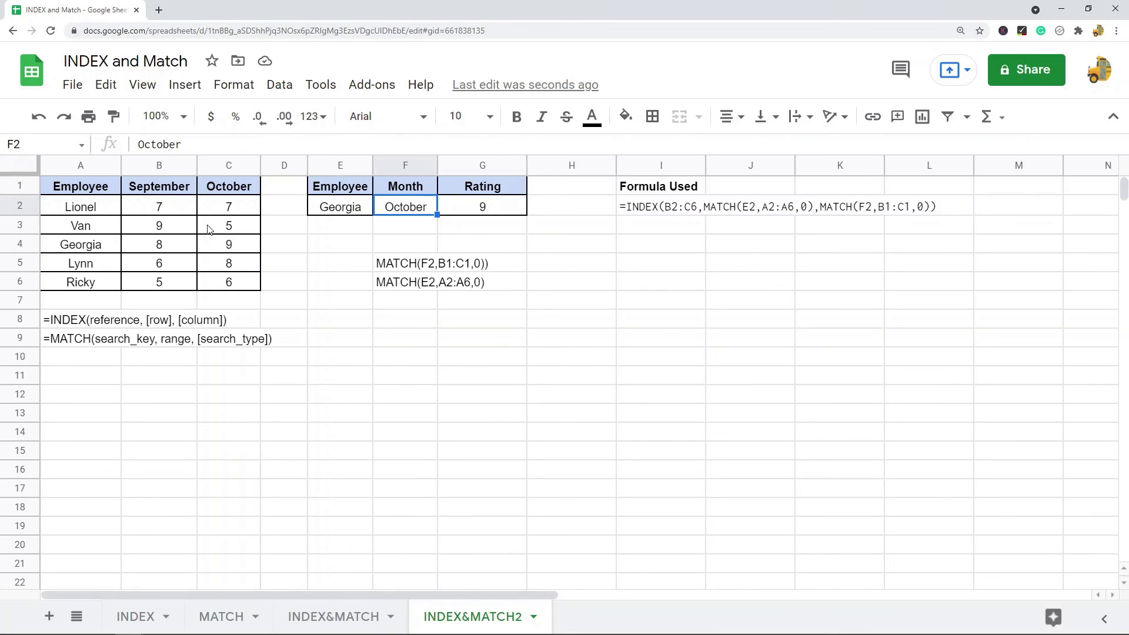
pyautogui.click(168, 192)
pyautogui.moveTo(168, 192); pyautogui.dragTo(218, 191)
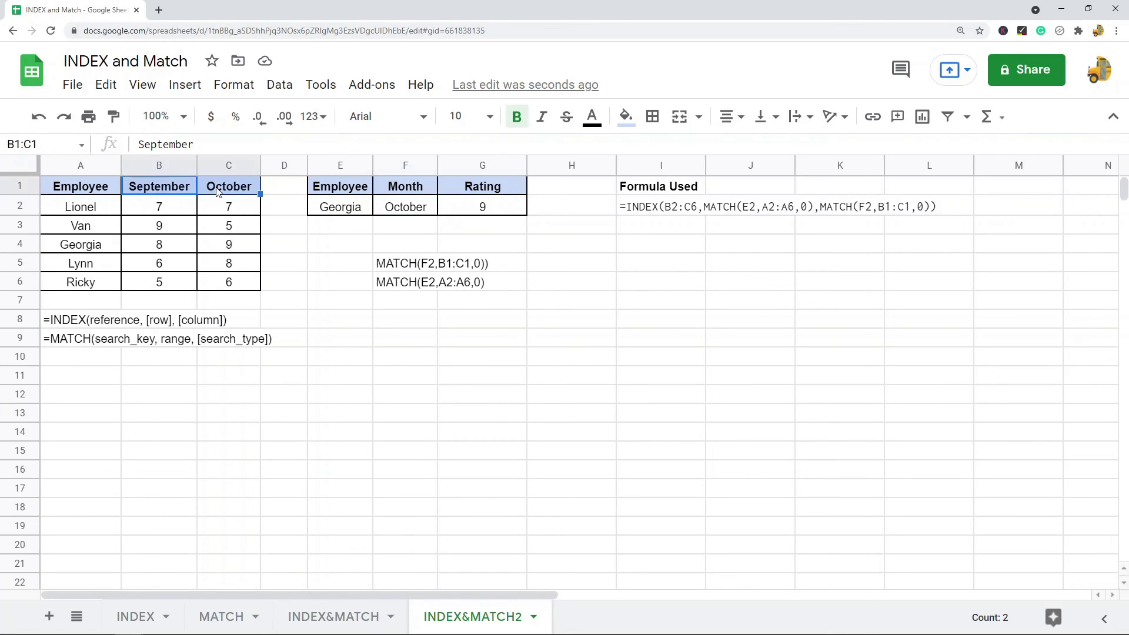
pyautogui.click(176, 192)
pyautogui.click(220, 193)
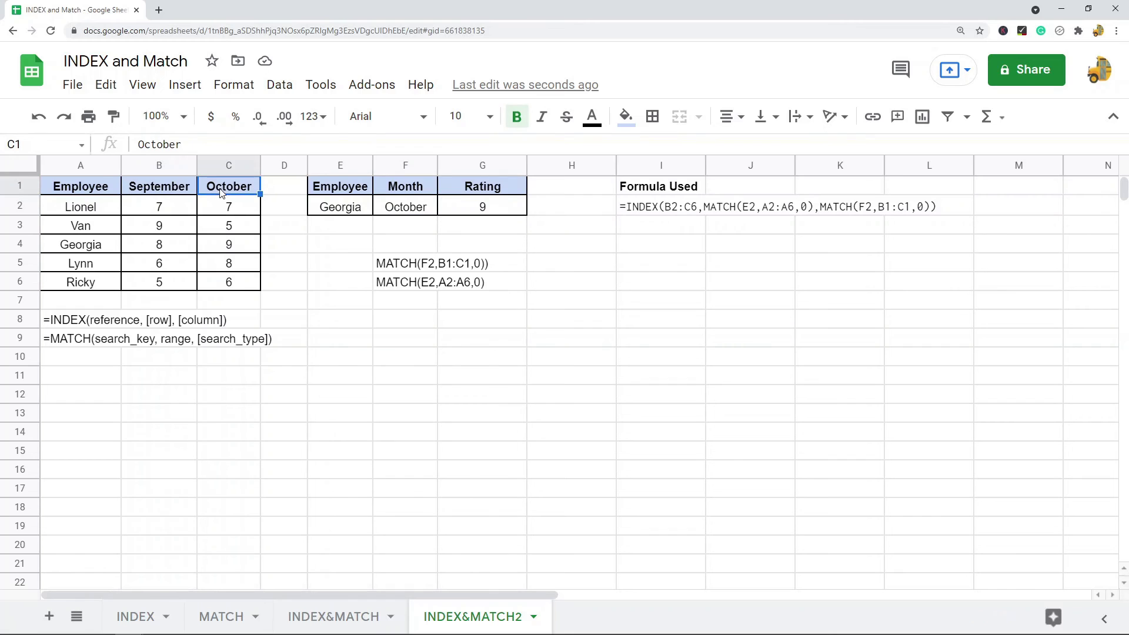
# - Enter 2 in H5 as the result of the month MATCH and check it against the October header
pyautogui.click(558, 271)
pyautogui.write('2')
pyautogui.click(567, 333)
pyautogui.click(604, 266)
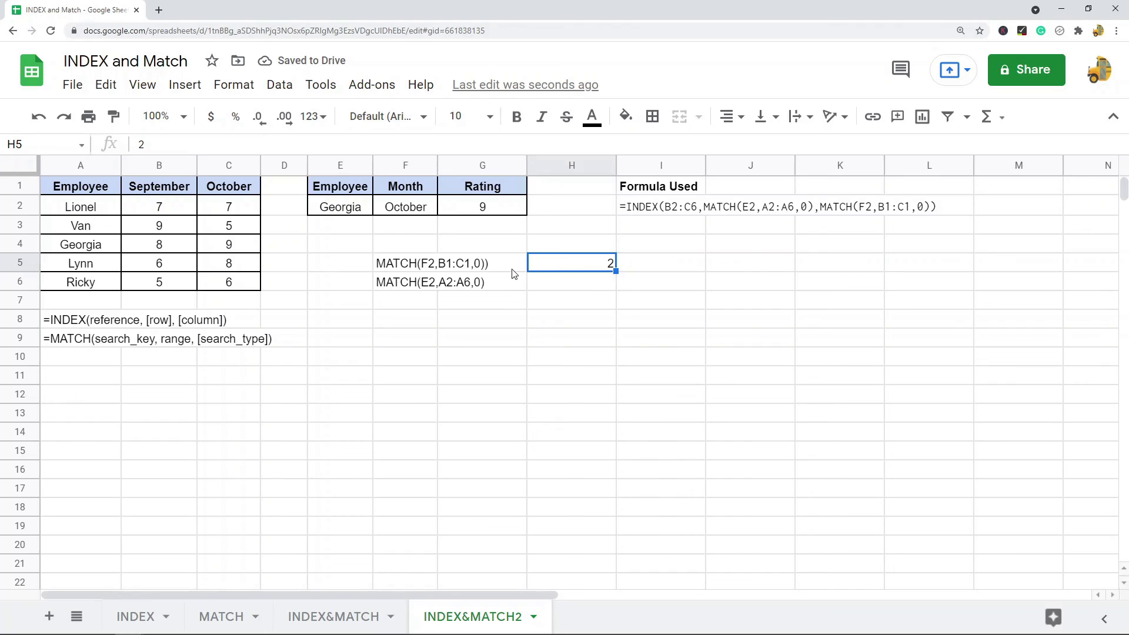
pyautogui.click(237, 191)
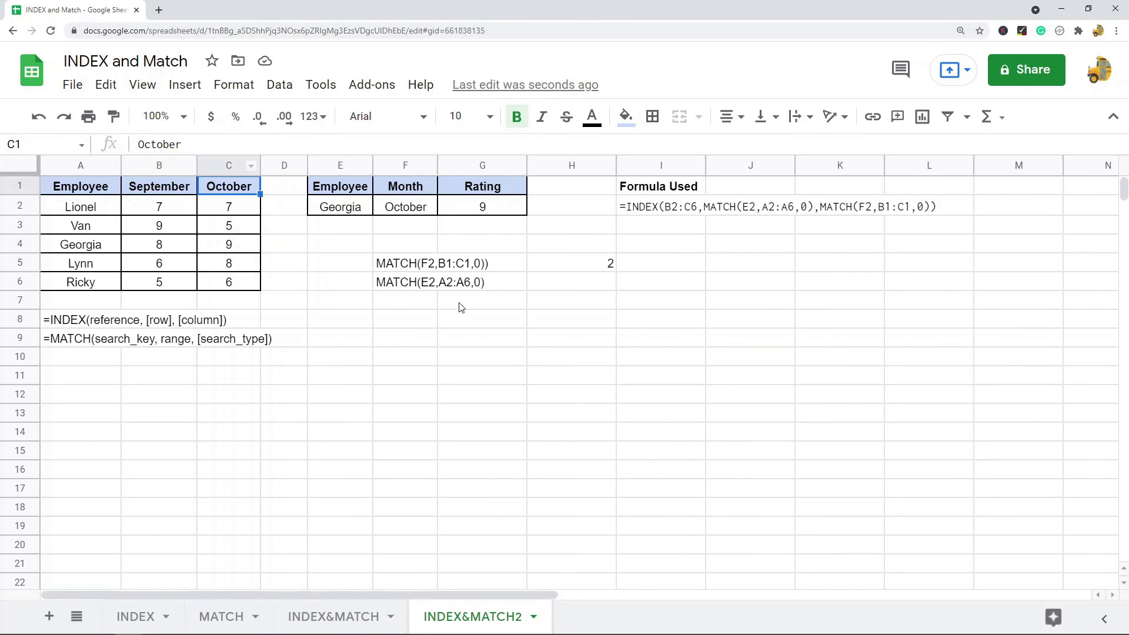
# - Compare the employee MATCH text in F6 with its search key in E2 and the employee names in A2:A6
pyautogui.click(405, 286)
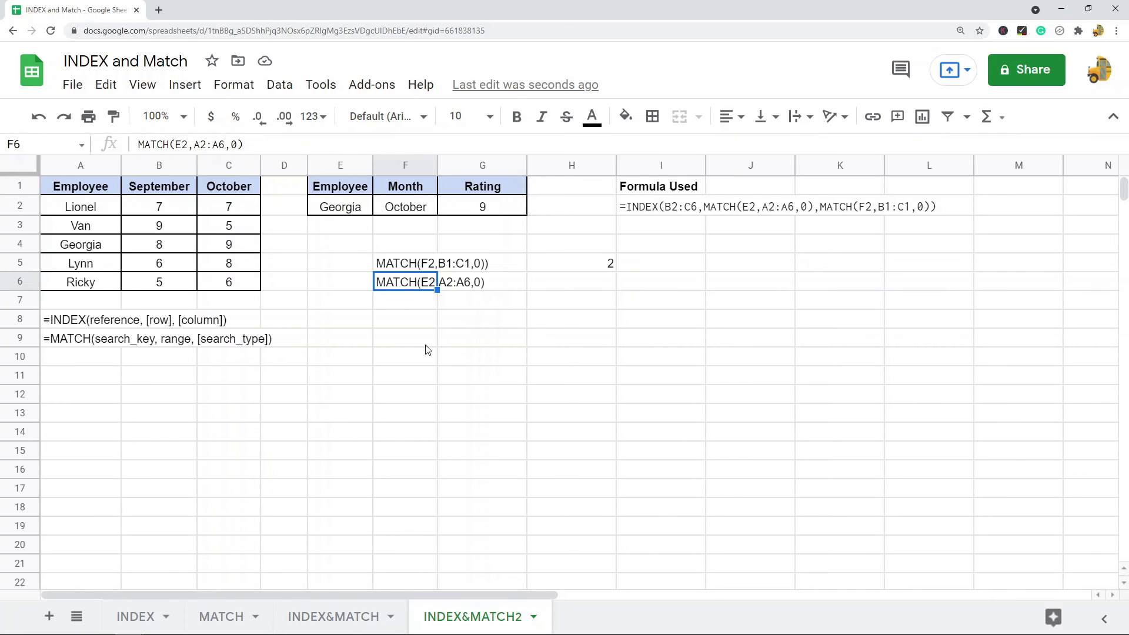
pyautogui.click(345, 211)
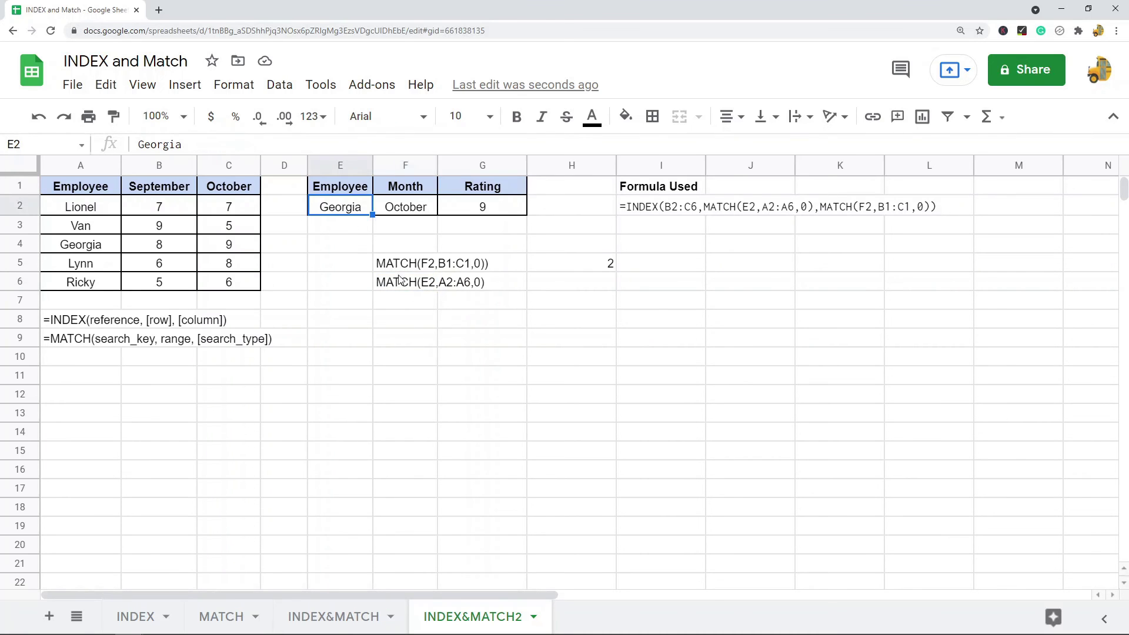
pyautogui.click(81, 214)
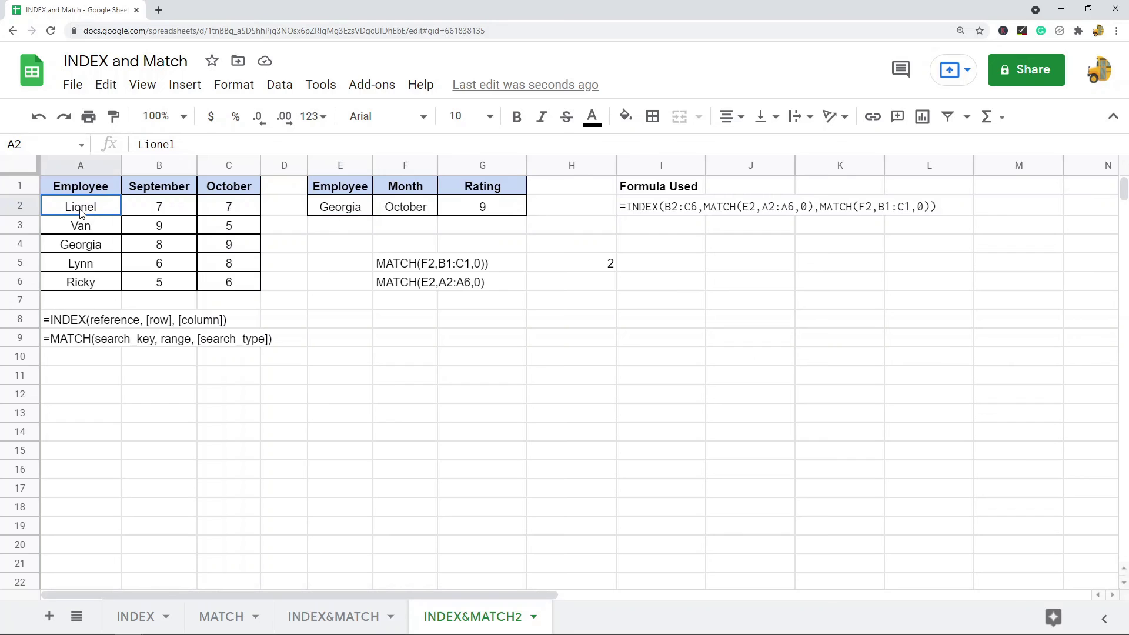
pyautogui.moveTo(81, 213); pyautogui.dragTo(83, 286)
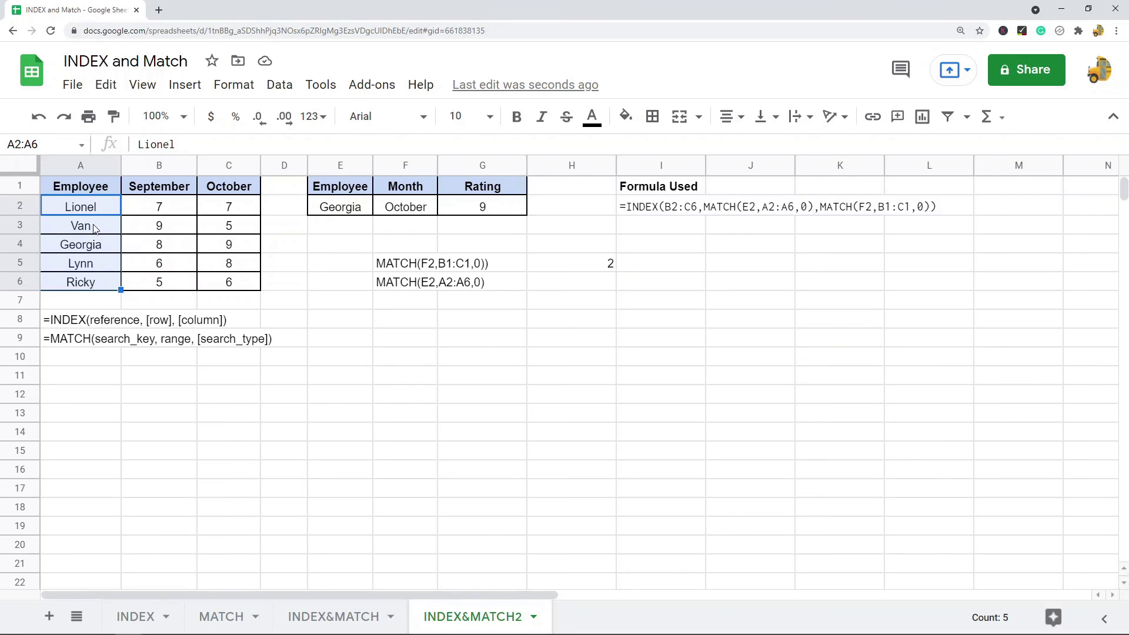
pyautogui.click(352, 216)
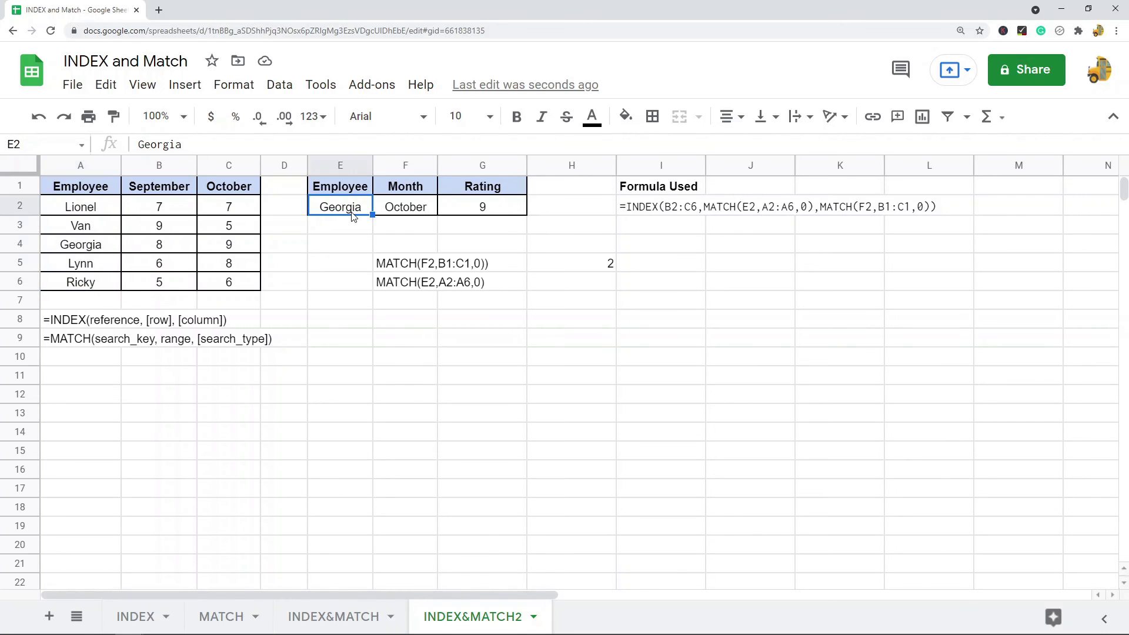
pyautogui.moveTo(80, 215); pyautogui.dragTo(82, 285)
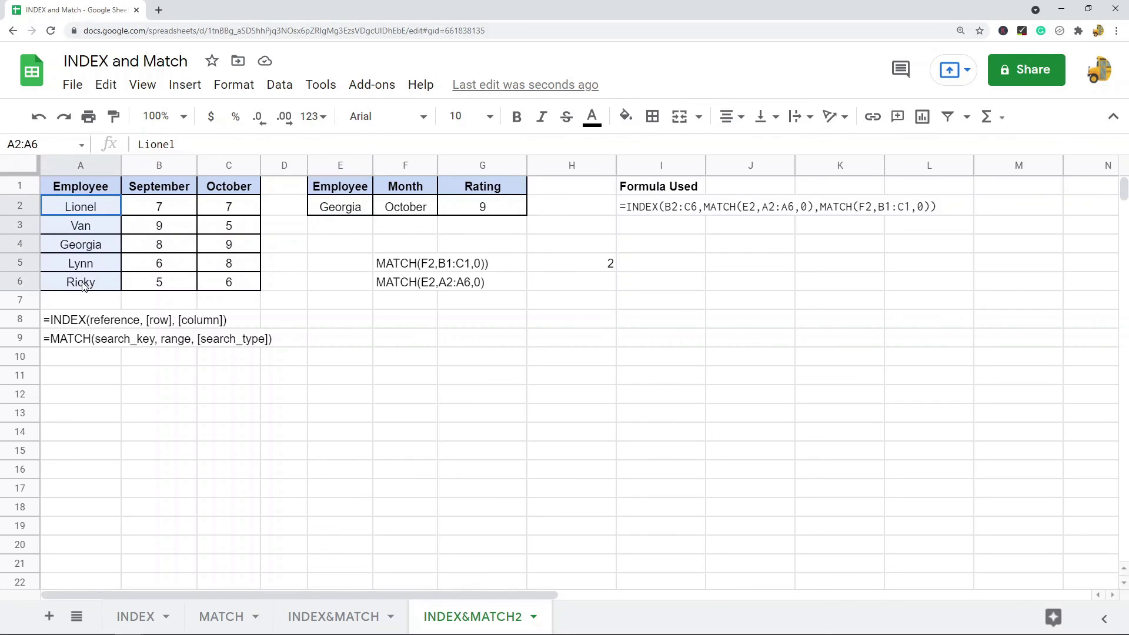
pyautogui.click(85, 245)
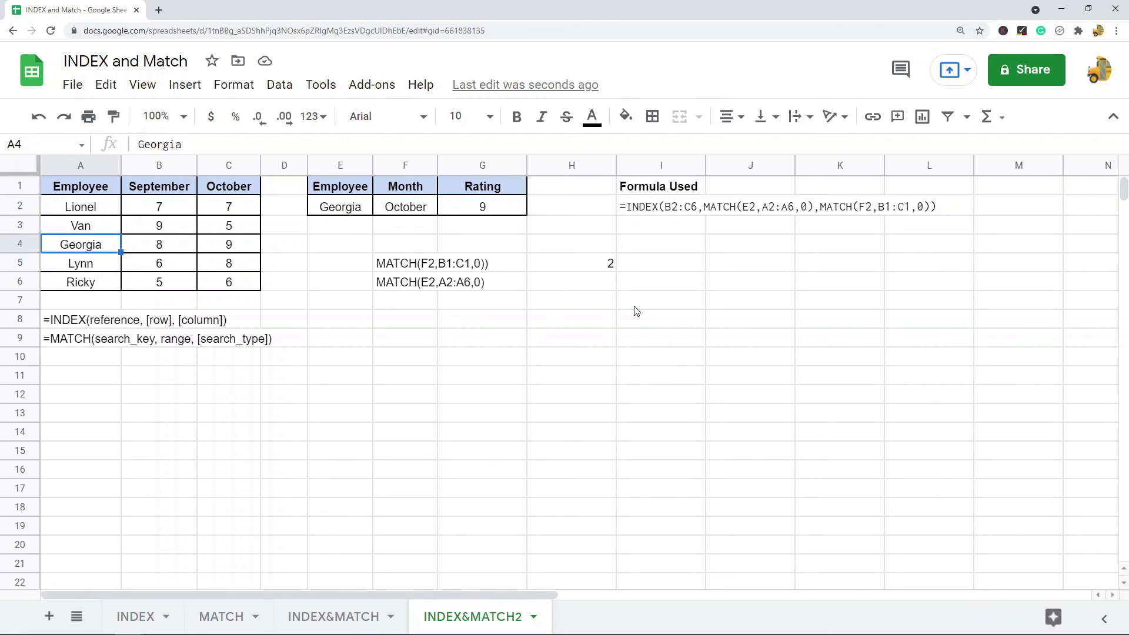
# - Enter 3 in H6 as the result of the employee MATCH, below the month MATCH result
pyautogui.click(592, 289)
pyautogui.doubleClick(590, 286)
pyautogui.write('3')
pyautogui.click(577, 356)
pyautogui.click(592, 263)
pyautogui.click(586, 287)
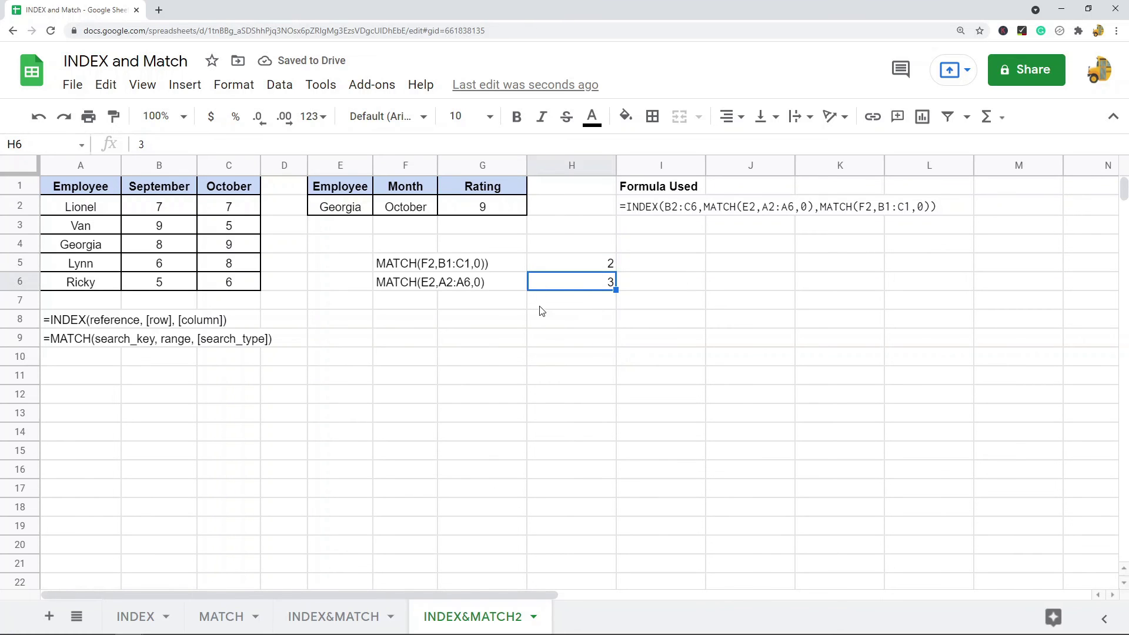
# - Copy the opening INDEX(B2:C6, portion of G2's formula into F8 as values only, leaving G2's formula intact
pyautogui.click(491, 212)
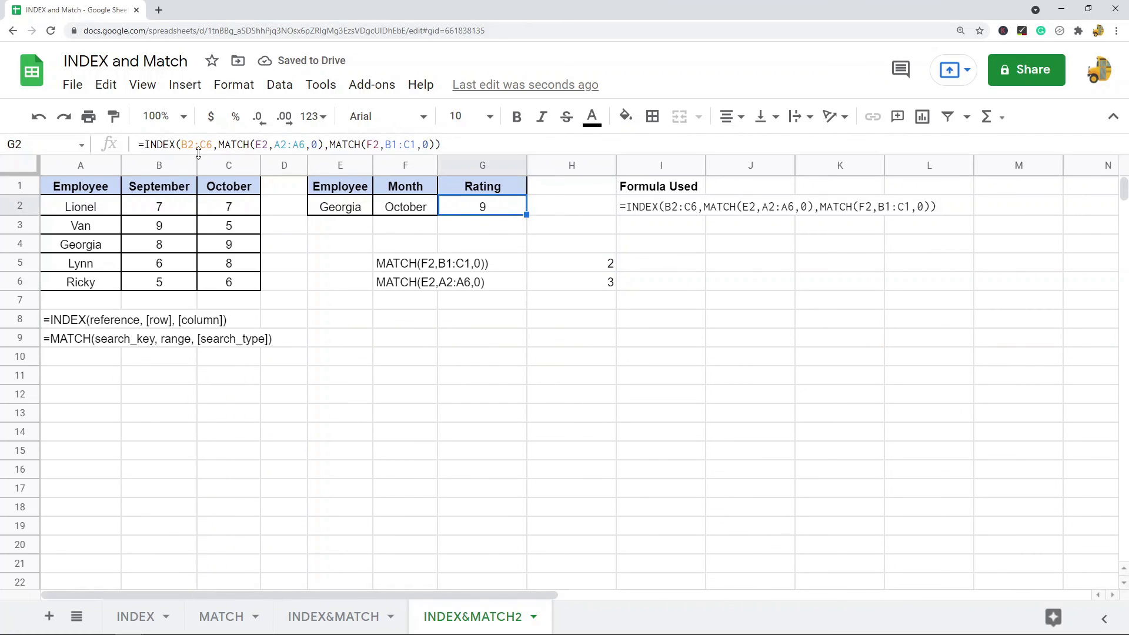
pyautogui.moveTo(213, 144)
pyautogui.mouseDown()
pyautogui.moveTo(135, 142)
pyautogui.moveTo(213, 144)
pyautogui.mouseUp()
pyautogui.hotkey('ctrl', 'c')
pyautogui.click(148, 144)
pyautogui.click(391, 336)
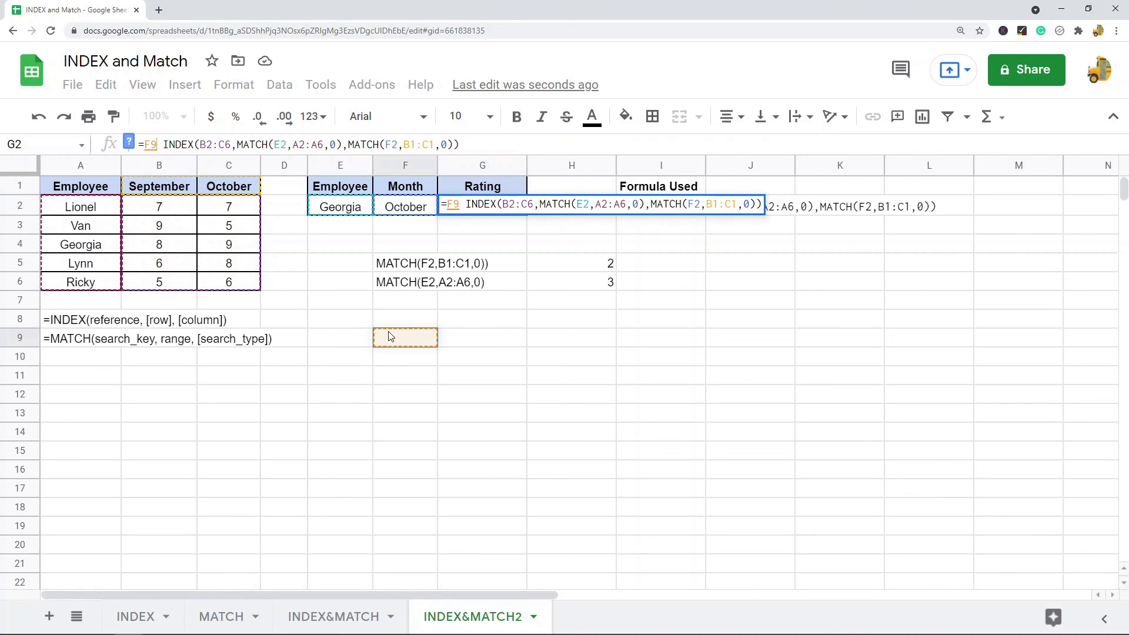
pyautogui.press('Escape')
pyautogui.click(399, 321)
pyautogui.rightClick(411, 320)
pyautogui.moveTo(588, 196)
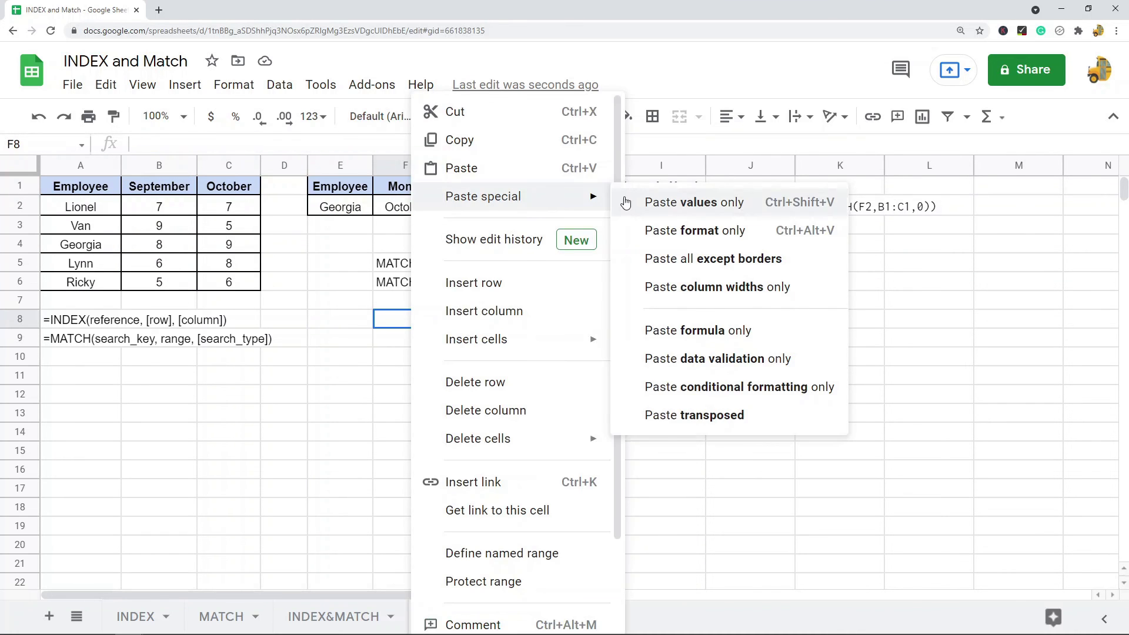
pyautogui.click(625, 203)
# - Complete the text in F8 as INDEX(B2:C6,3,2), using the two MATCH results as row and column
pyautogui.press('F2')
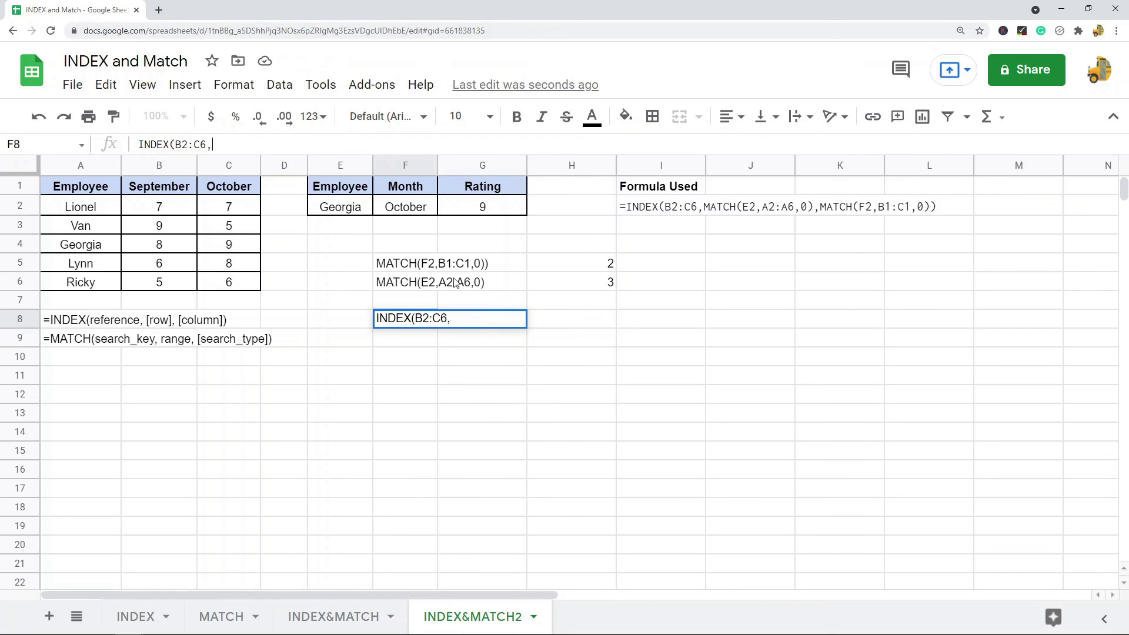
pyautogui.write(',3,2)')
pyautogui.press('Return')
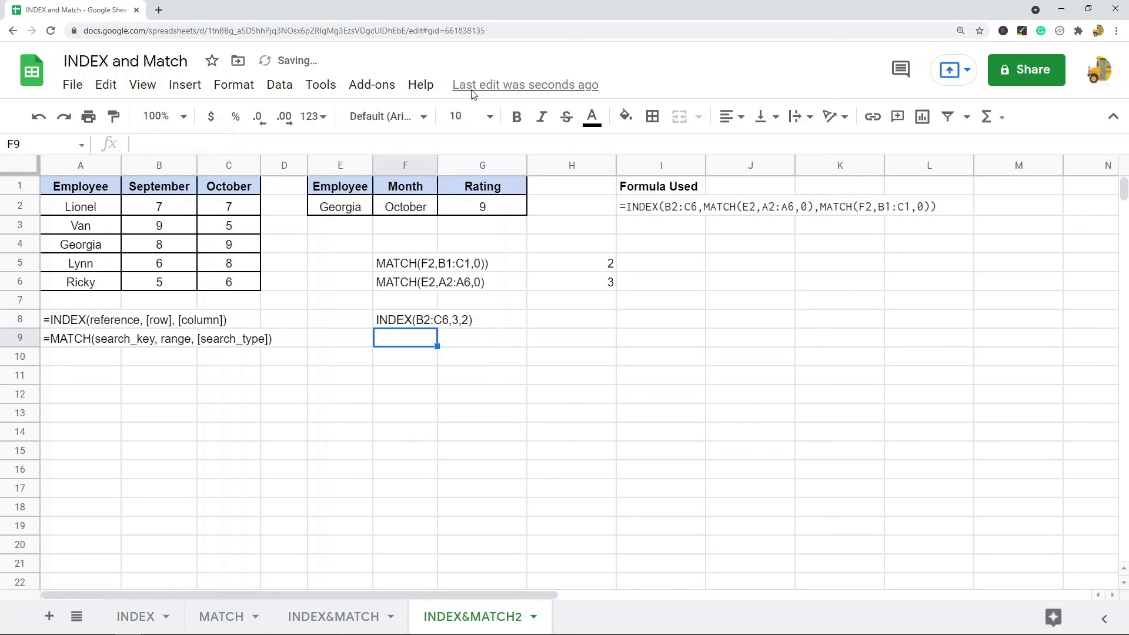
# - Copy the INDEX text from F8 into F9 and turn it into the live formula =INDEX(B2:C6,3,2)
pyautogui.click(407, 318)
pyautogui.hotkey('ctrl', 'c')
pyautogui.click(404, 340)
pyautogui.hotkey('ctrl', 'v')
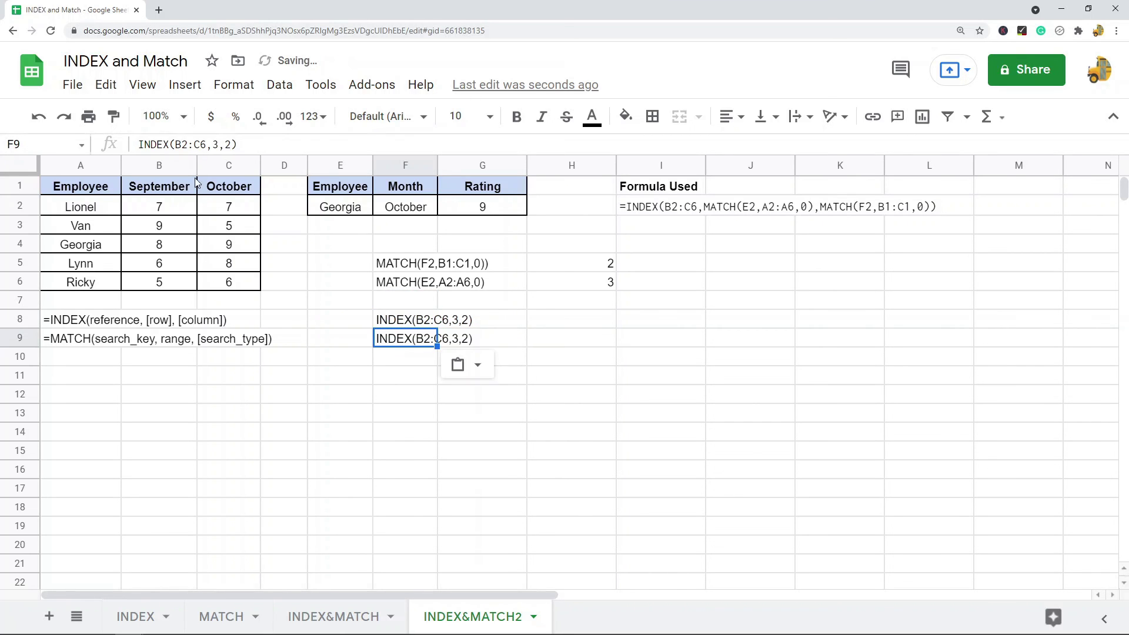
pyautogui.click(139, 144)
pyautogui.write('=')
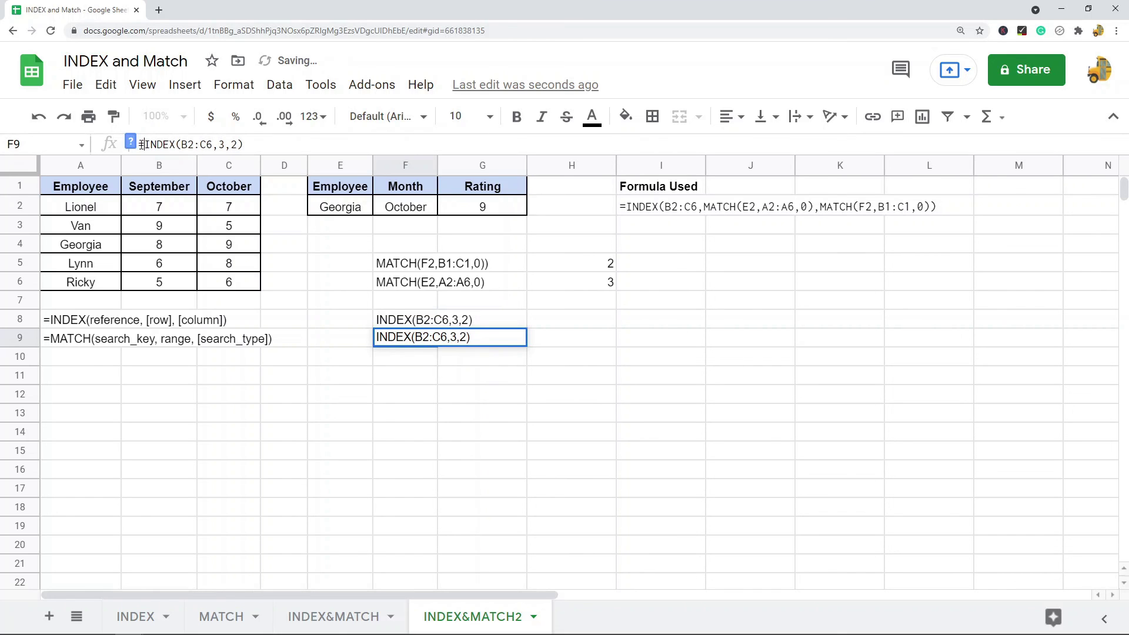
pyautogui.press('Return')
pyautogui.press('Up')
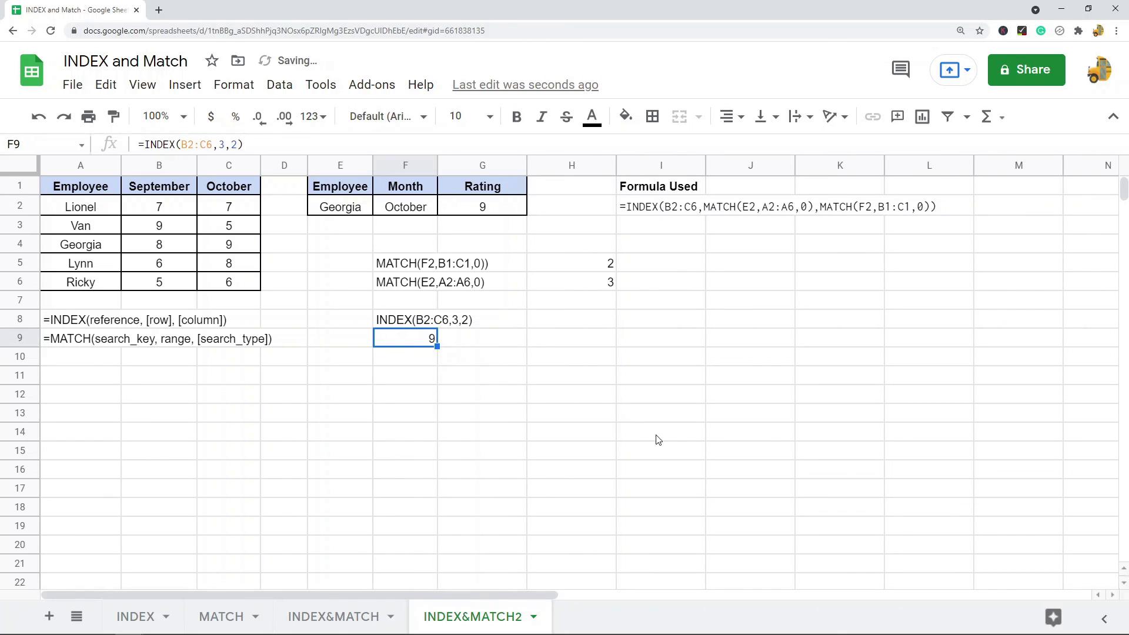
# - Compare the INDEX formula in F8 and F9 with its reference range B2:C6 and the row and column it points to
pyautogui.click(407, 323)
pyautogui.click(175, 144)
pyautogui.moveTo(175, 144); pyautogui.dragTo(200, 145)
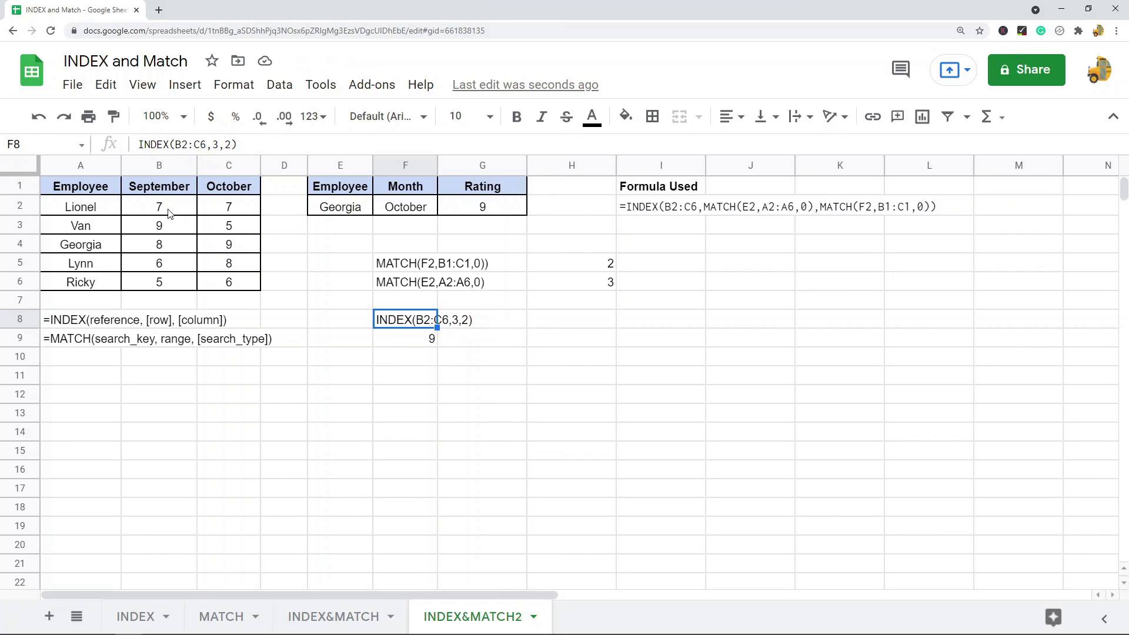
pyautogui.moveTo(172, 215); pyautogui.dragTo(236, 284)
pyautogui.click(400, 345)
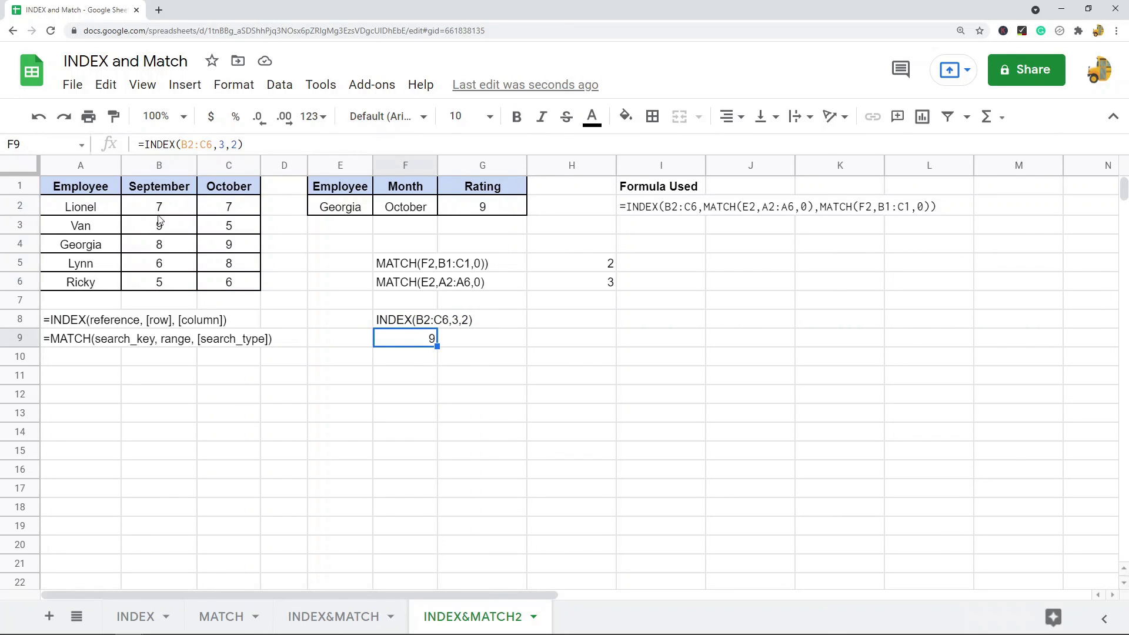
pyautogui.press('F2')
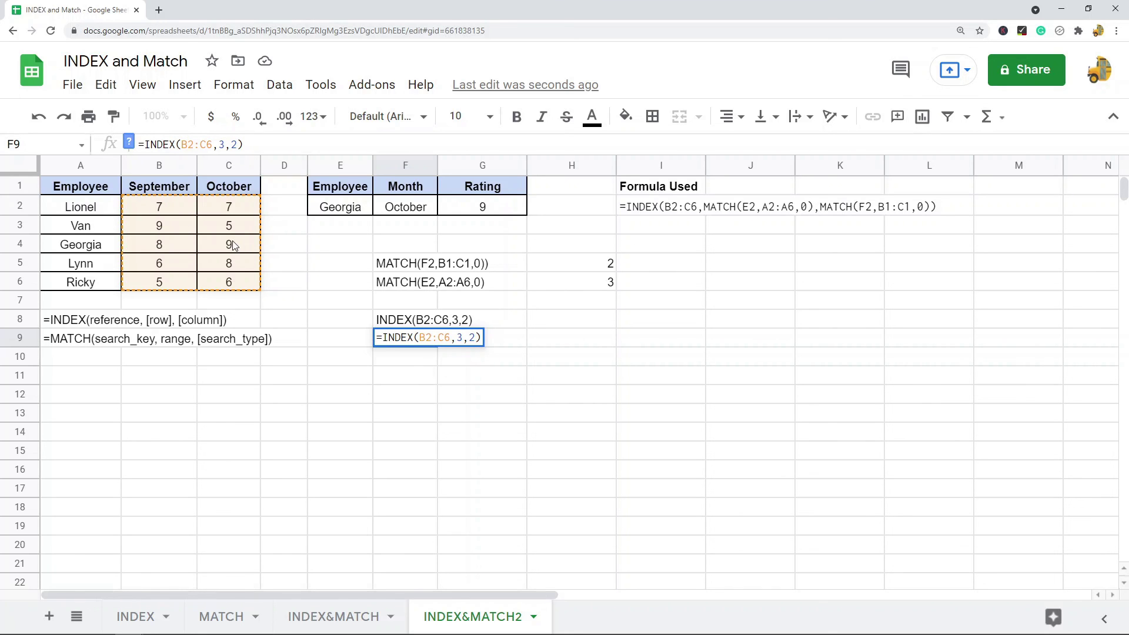
pyautogui.press('Escape')
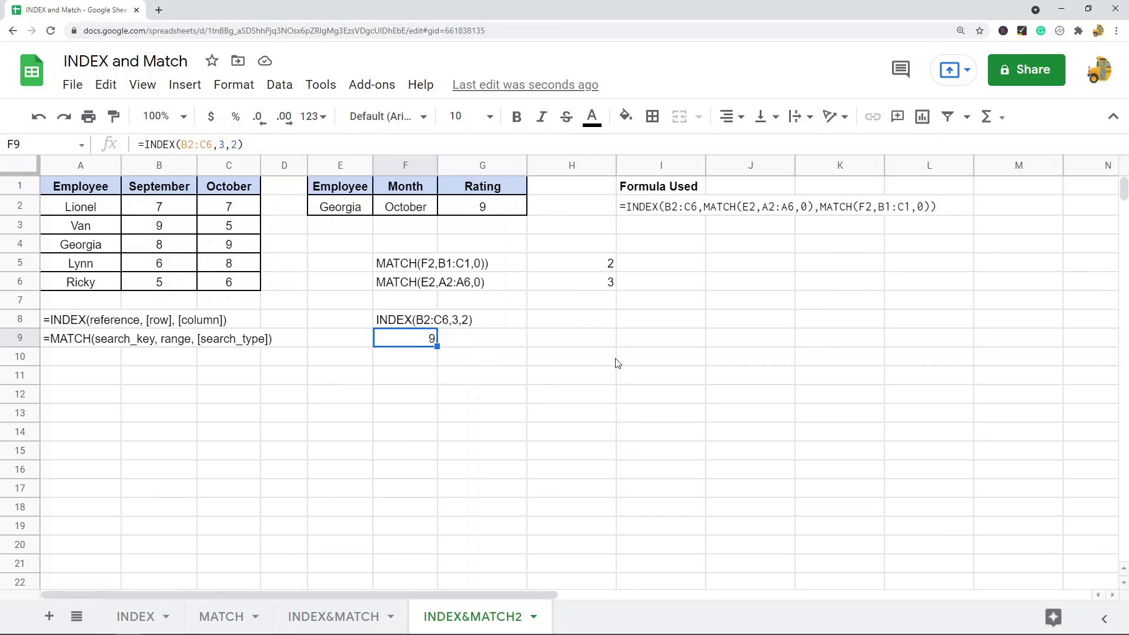
pyautogui.click(576, 377)
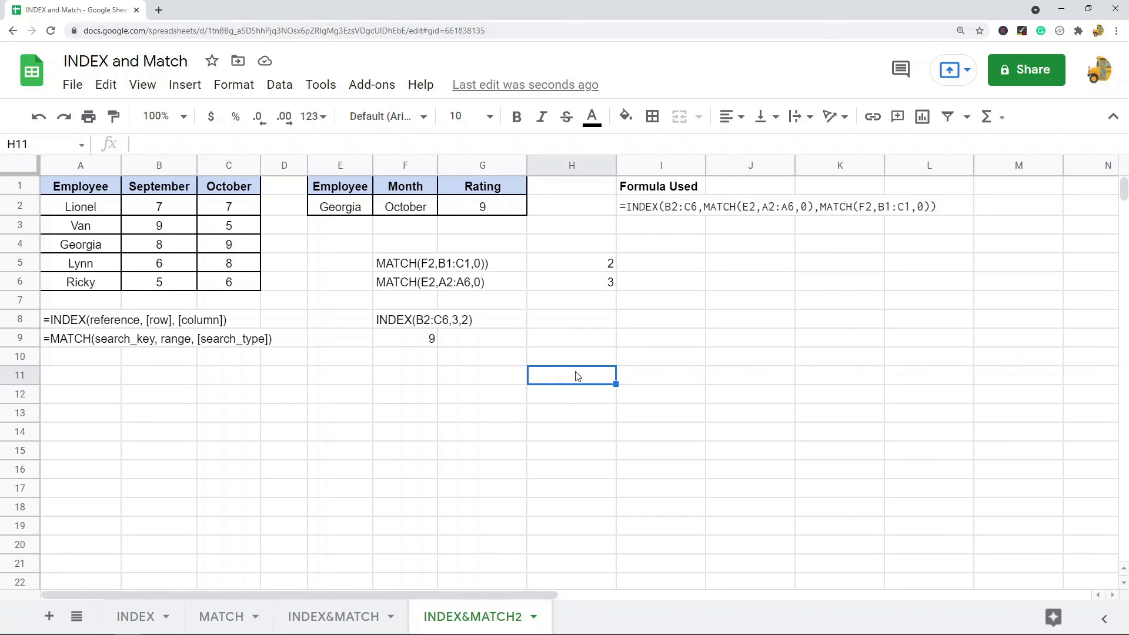